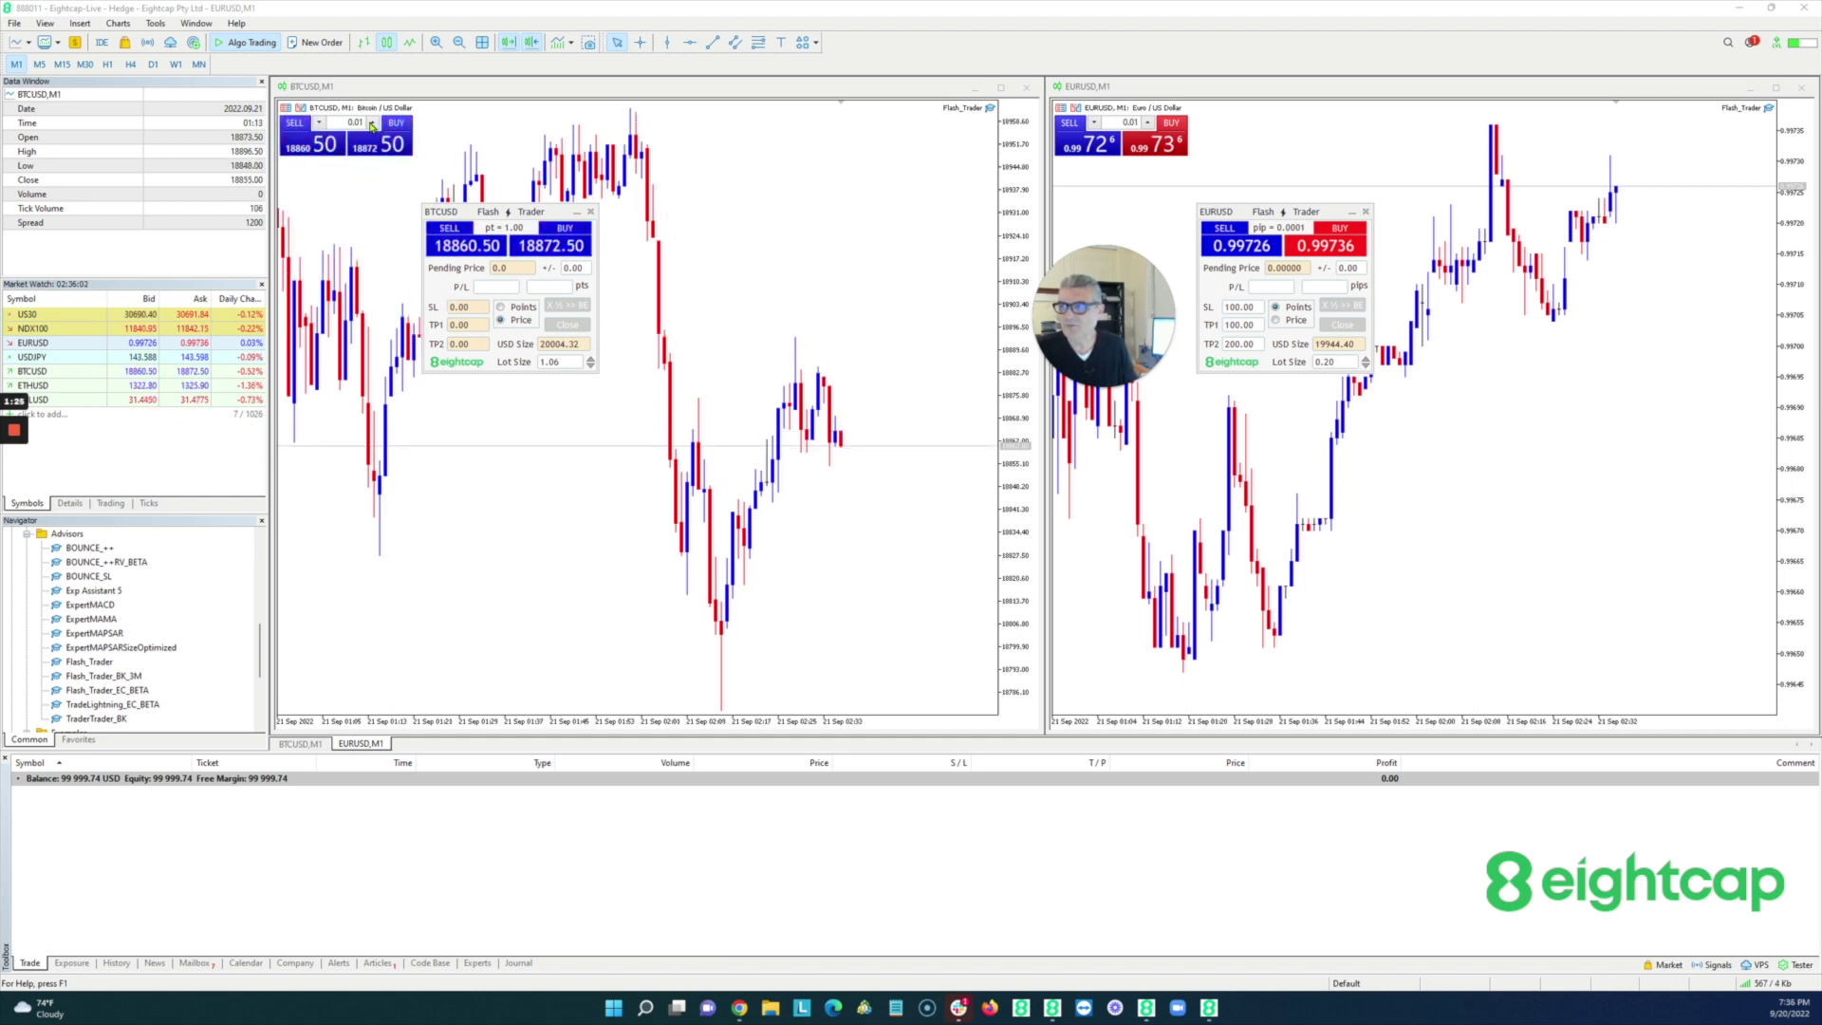
Step: Set the BTCUSD one-click lot size to 0.04 and buy at market
click(373, 124)
click(373, 124)
click(373, 124)
click(373, 124)
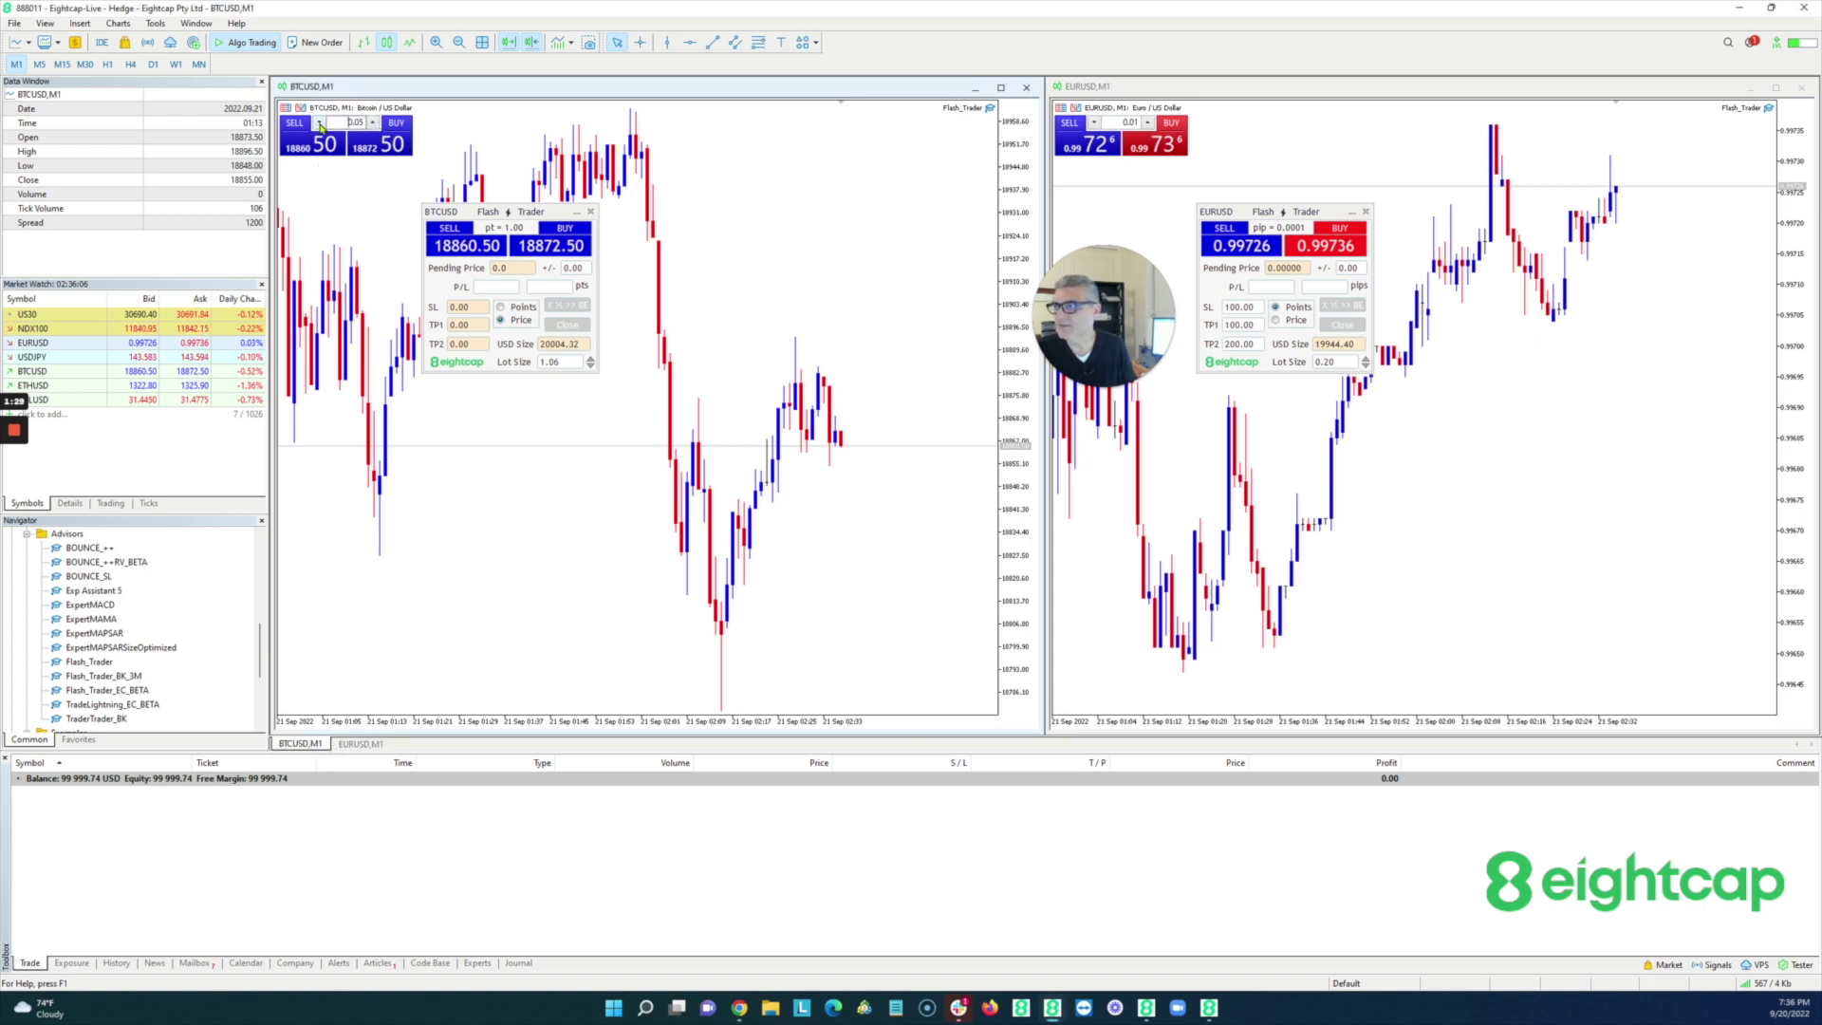
click(321, 124)
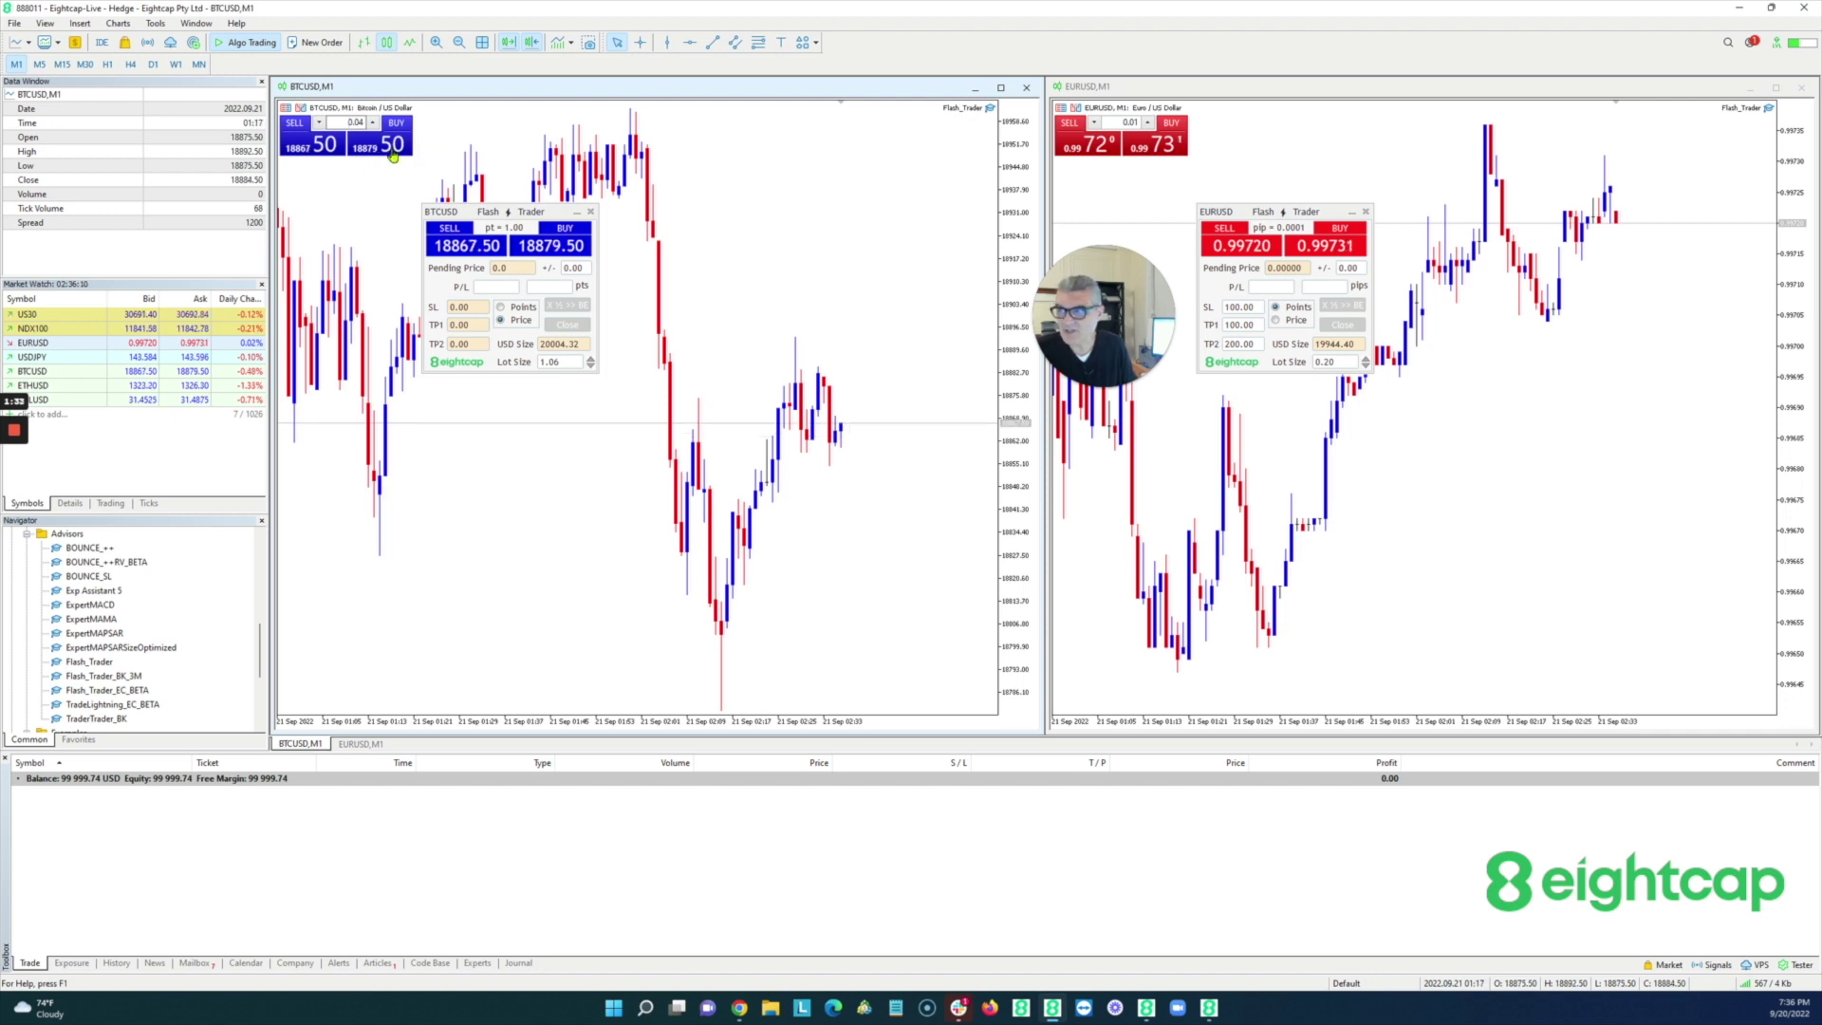
click(394, 148)
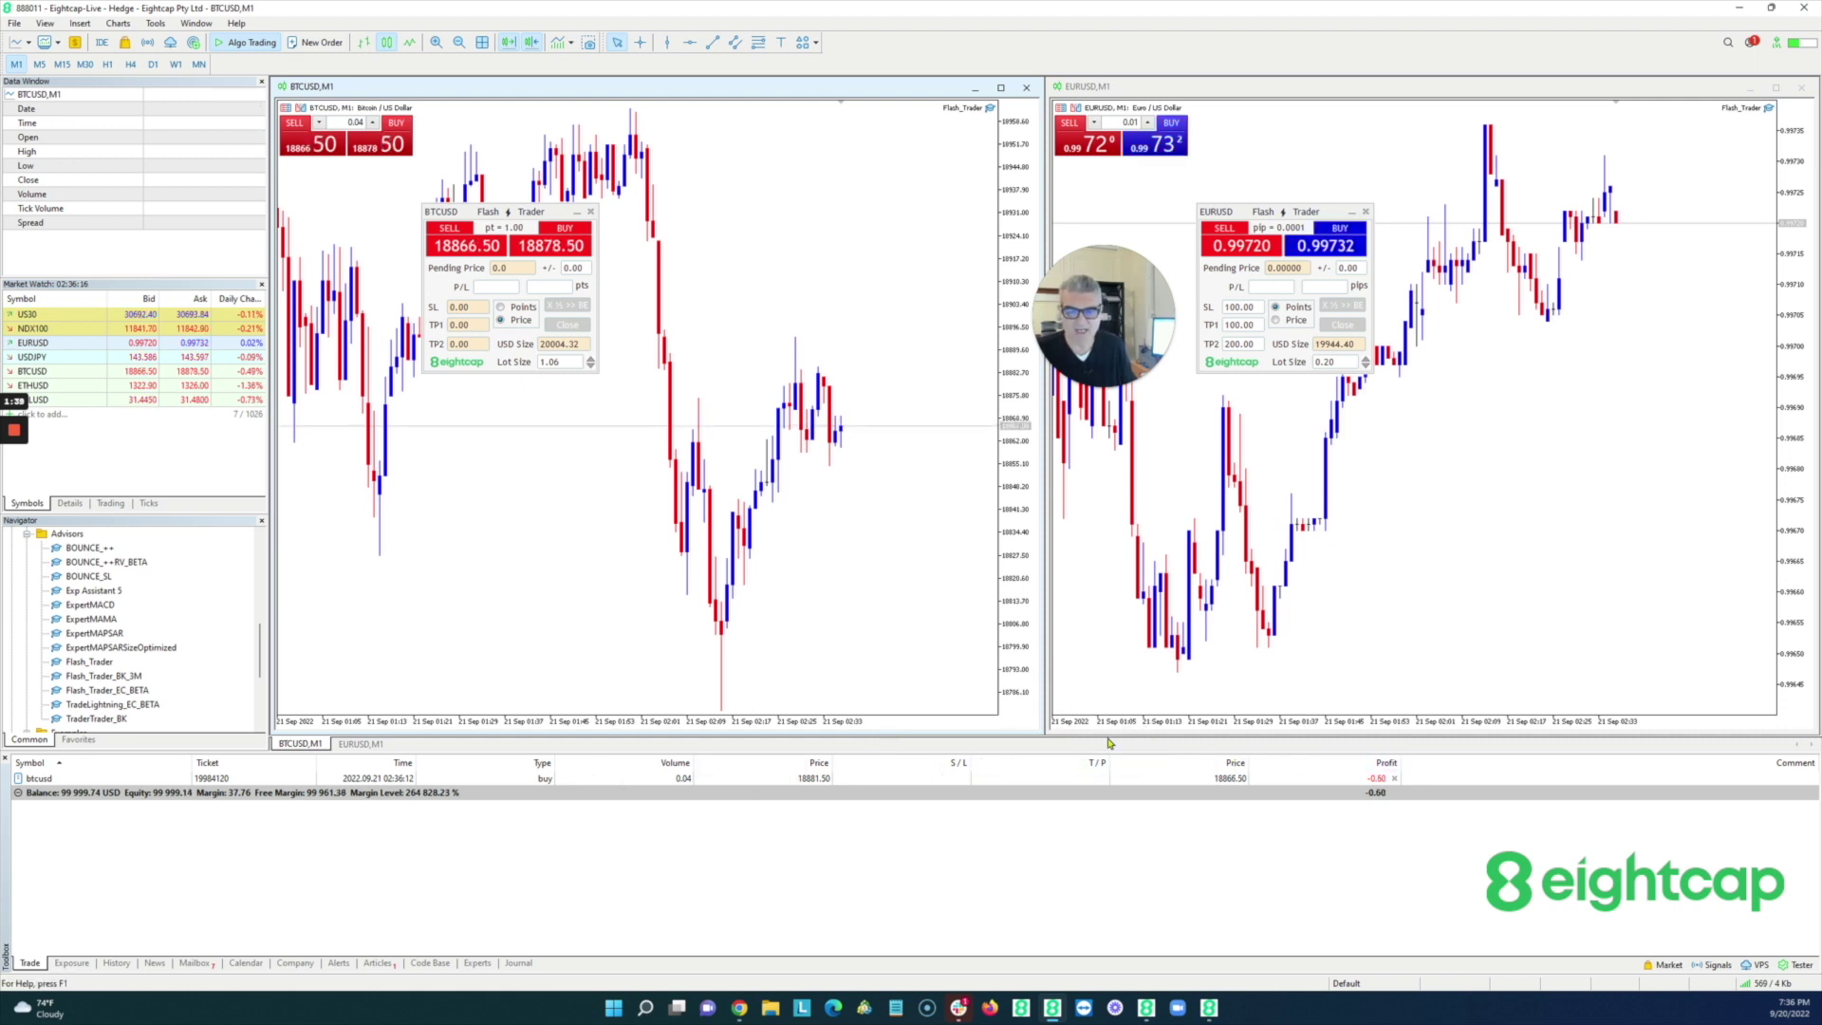
right_click(954, 781)
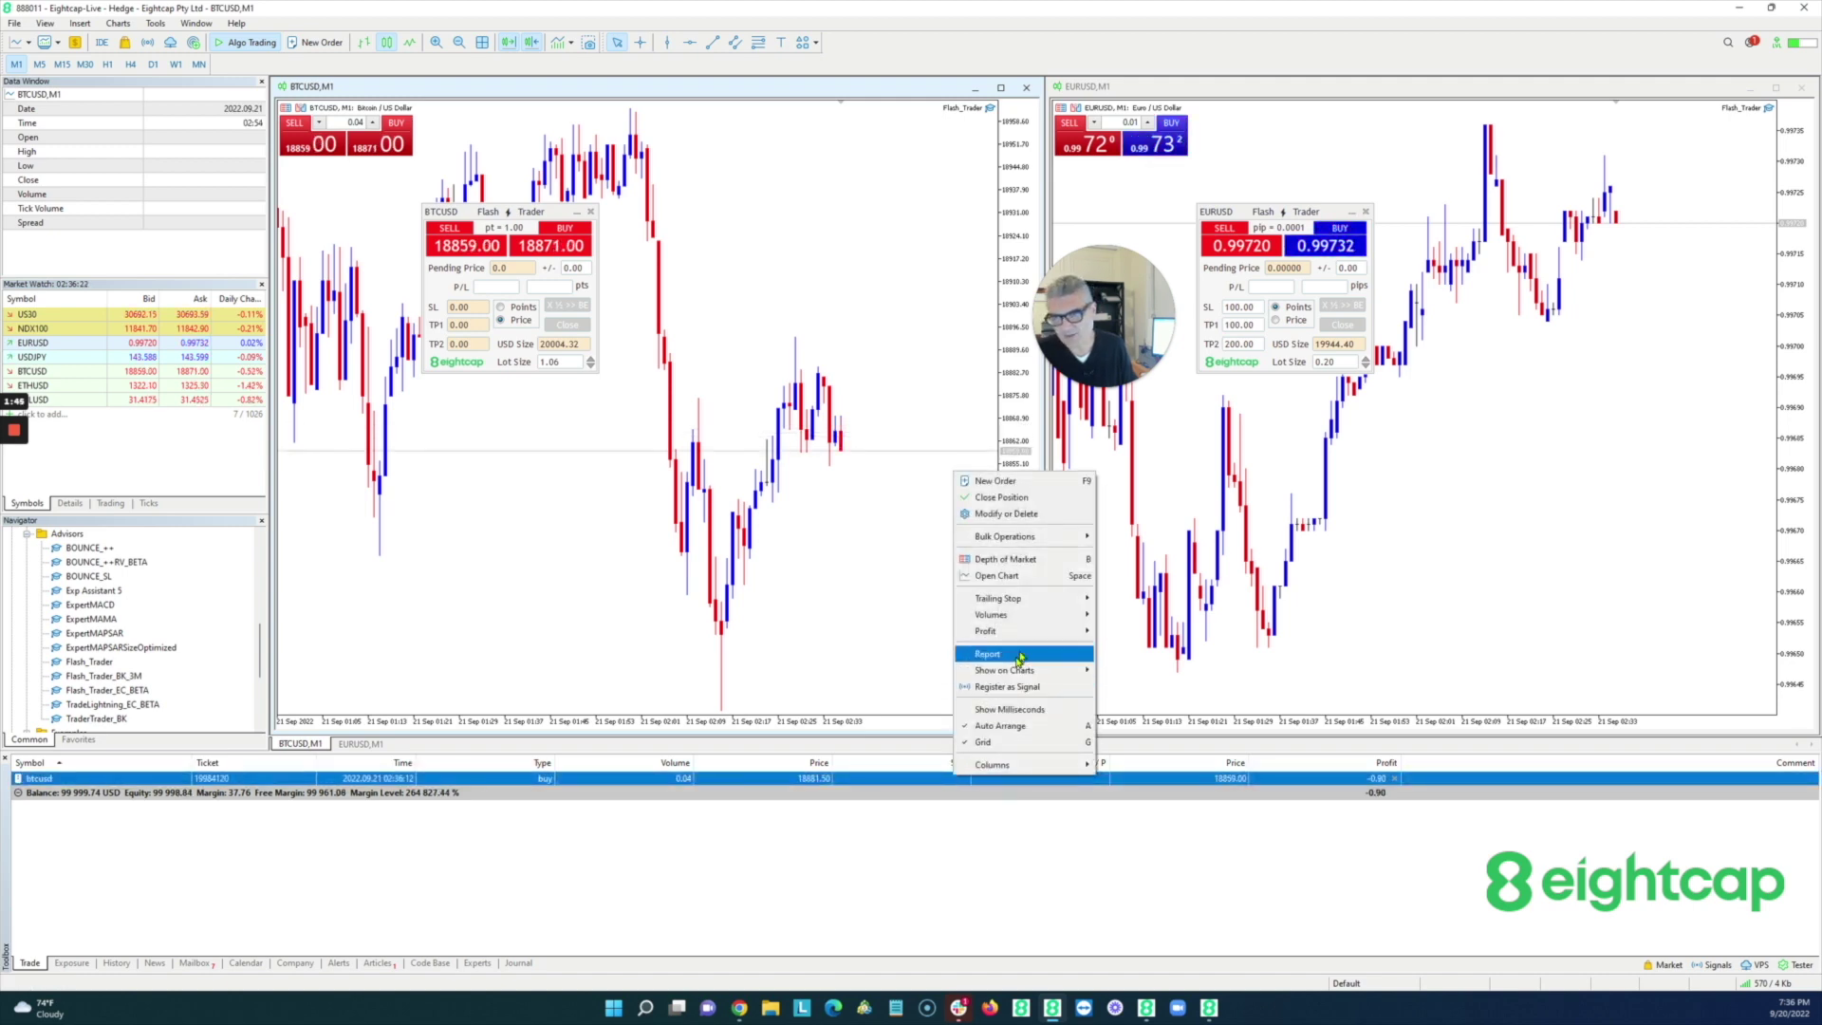
Step: Give the 0.04-lot BTCUSD buy a stop loss of 18000 and take profit of 20000
click(1006, 514)
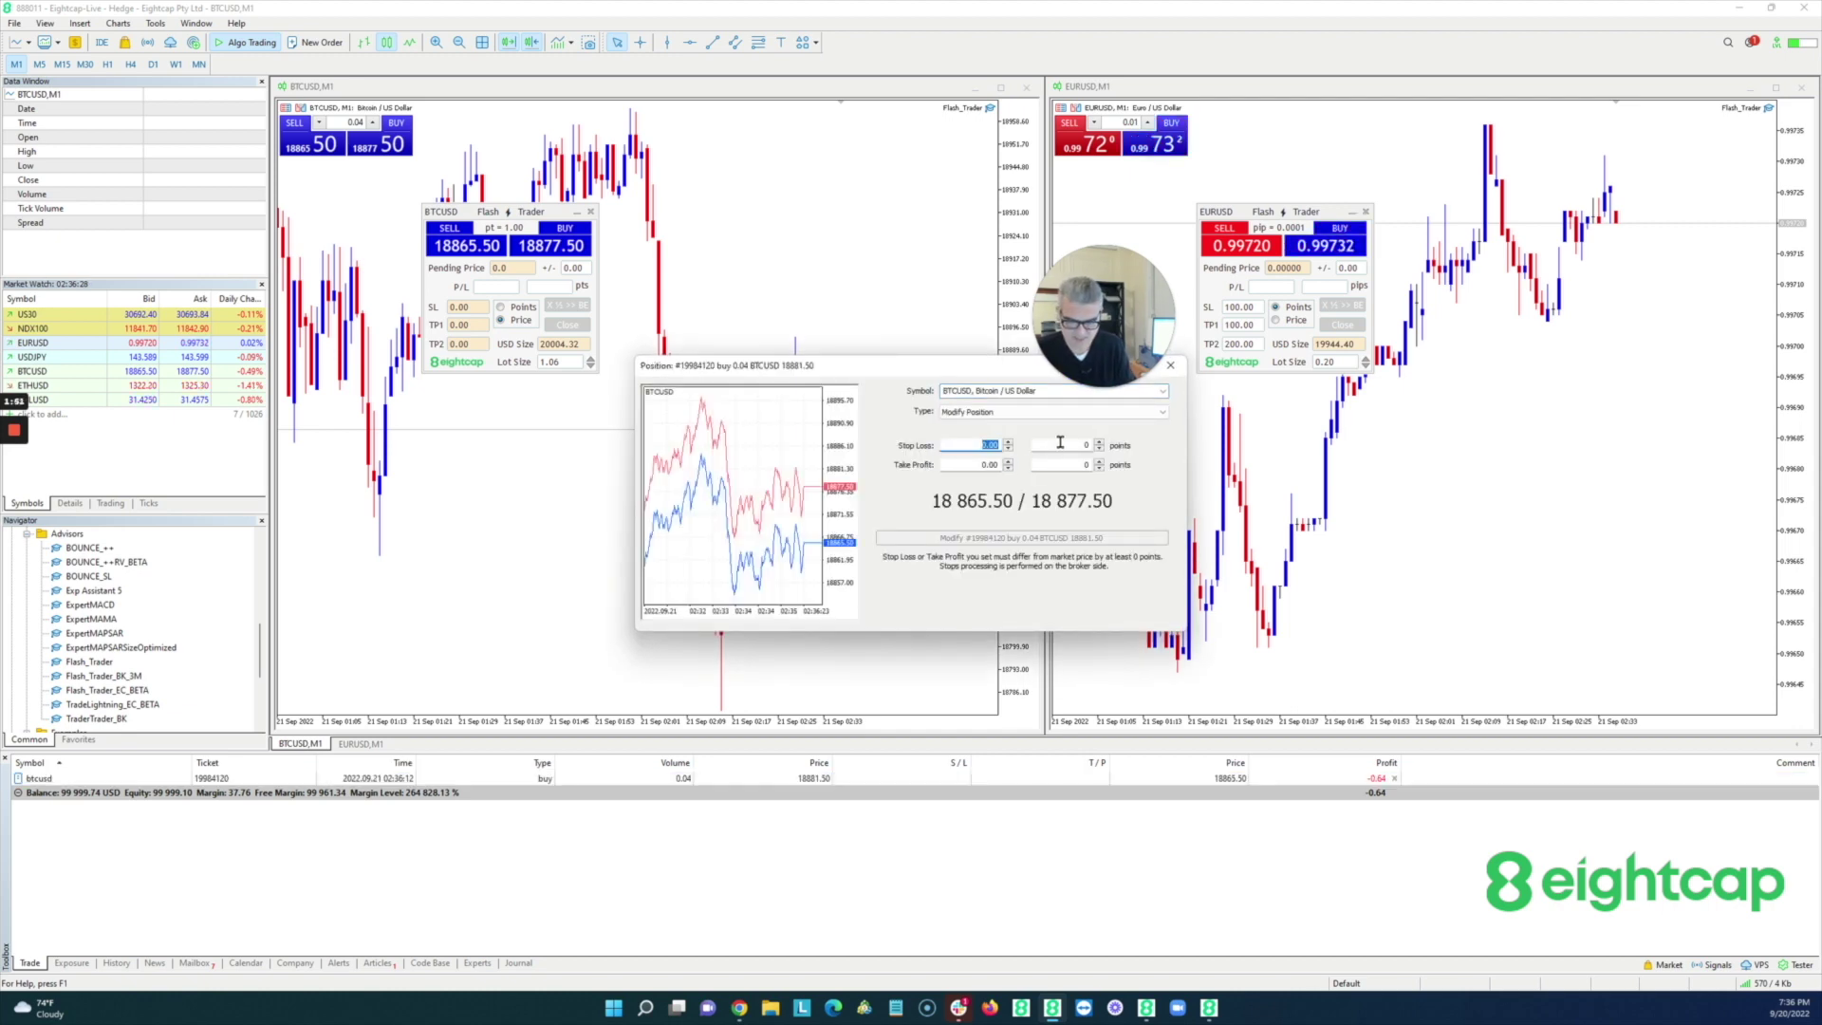
text(1800)
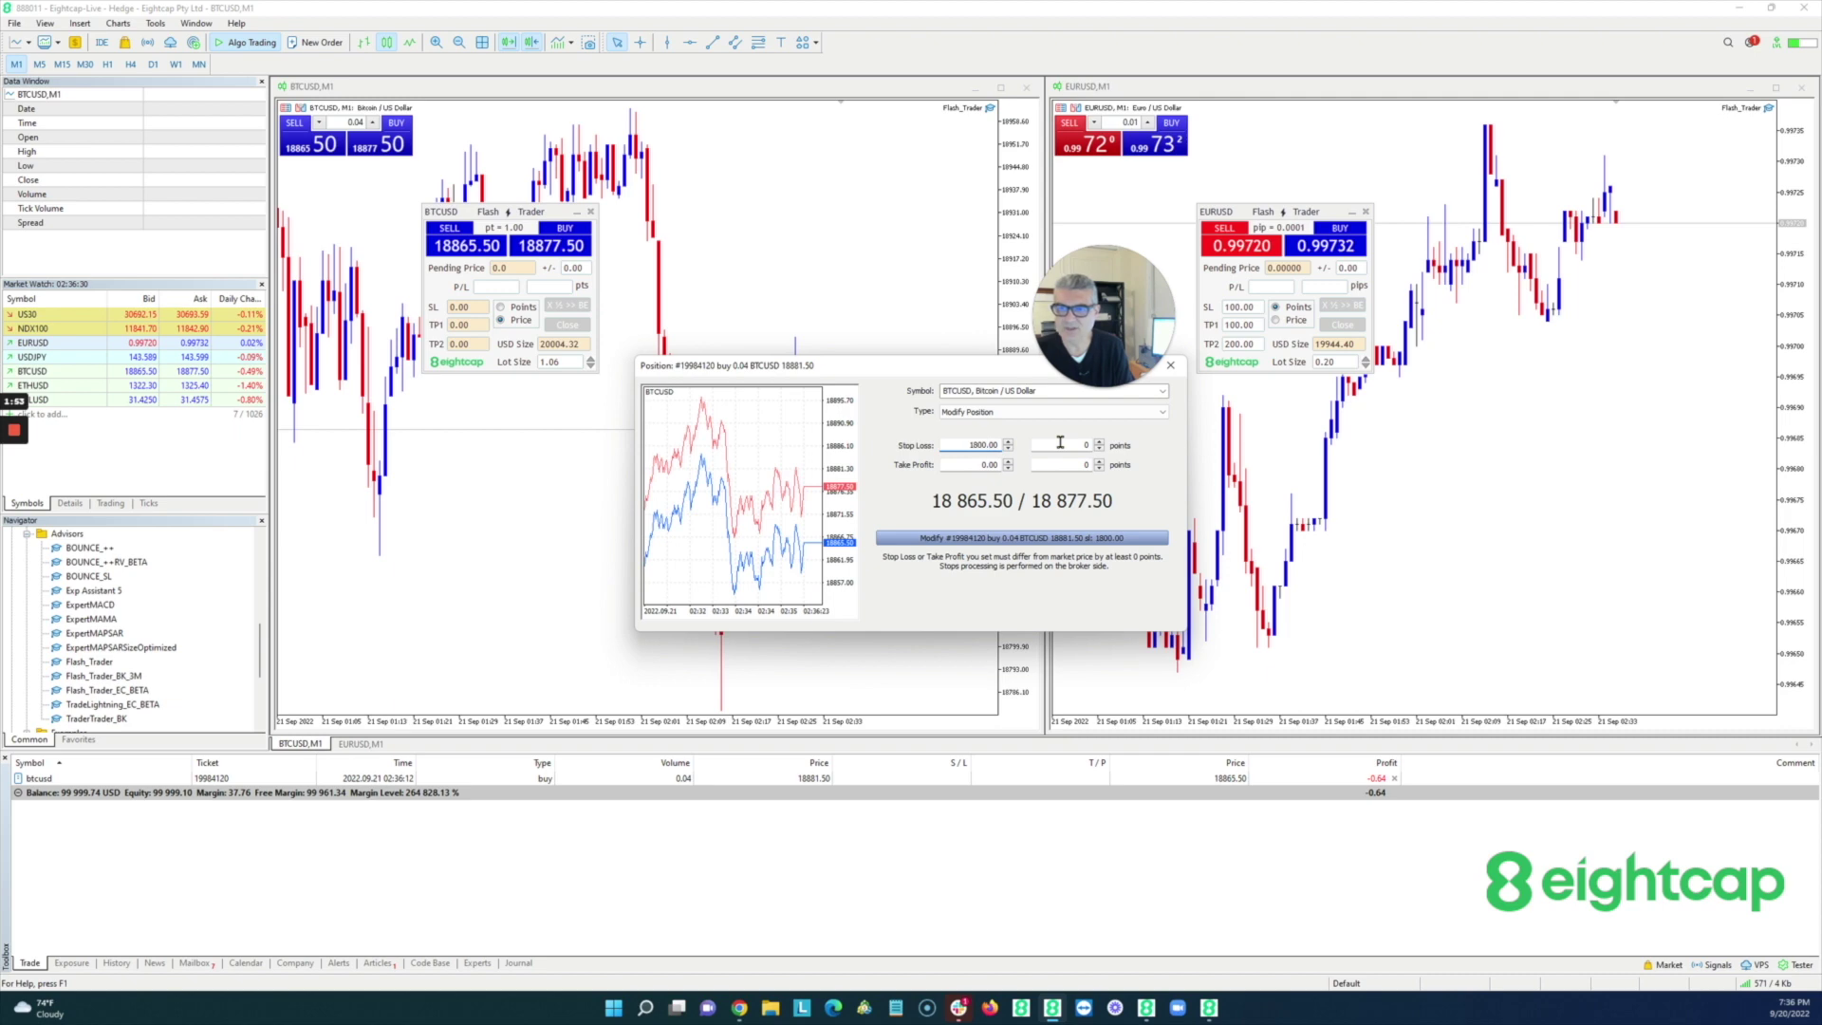
text(0)
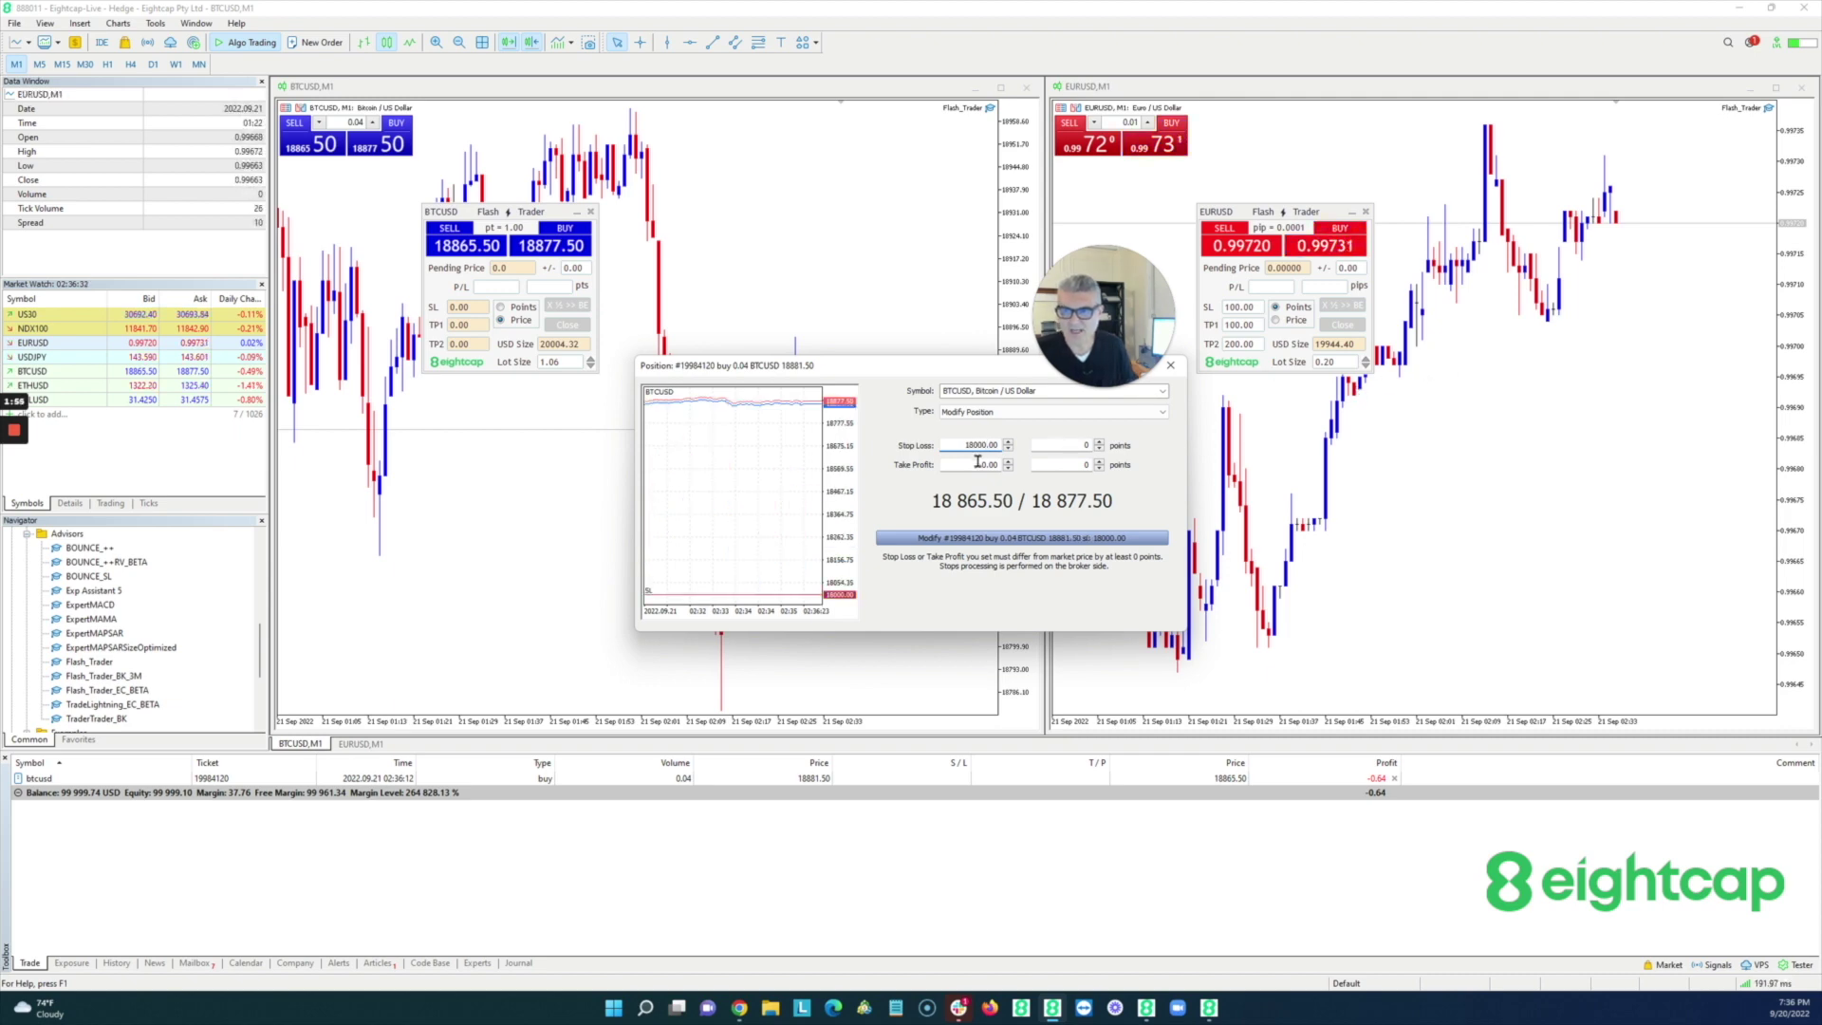
click(978, 464)
text(2000)
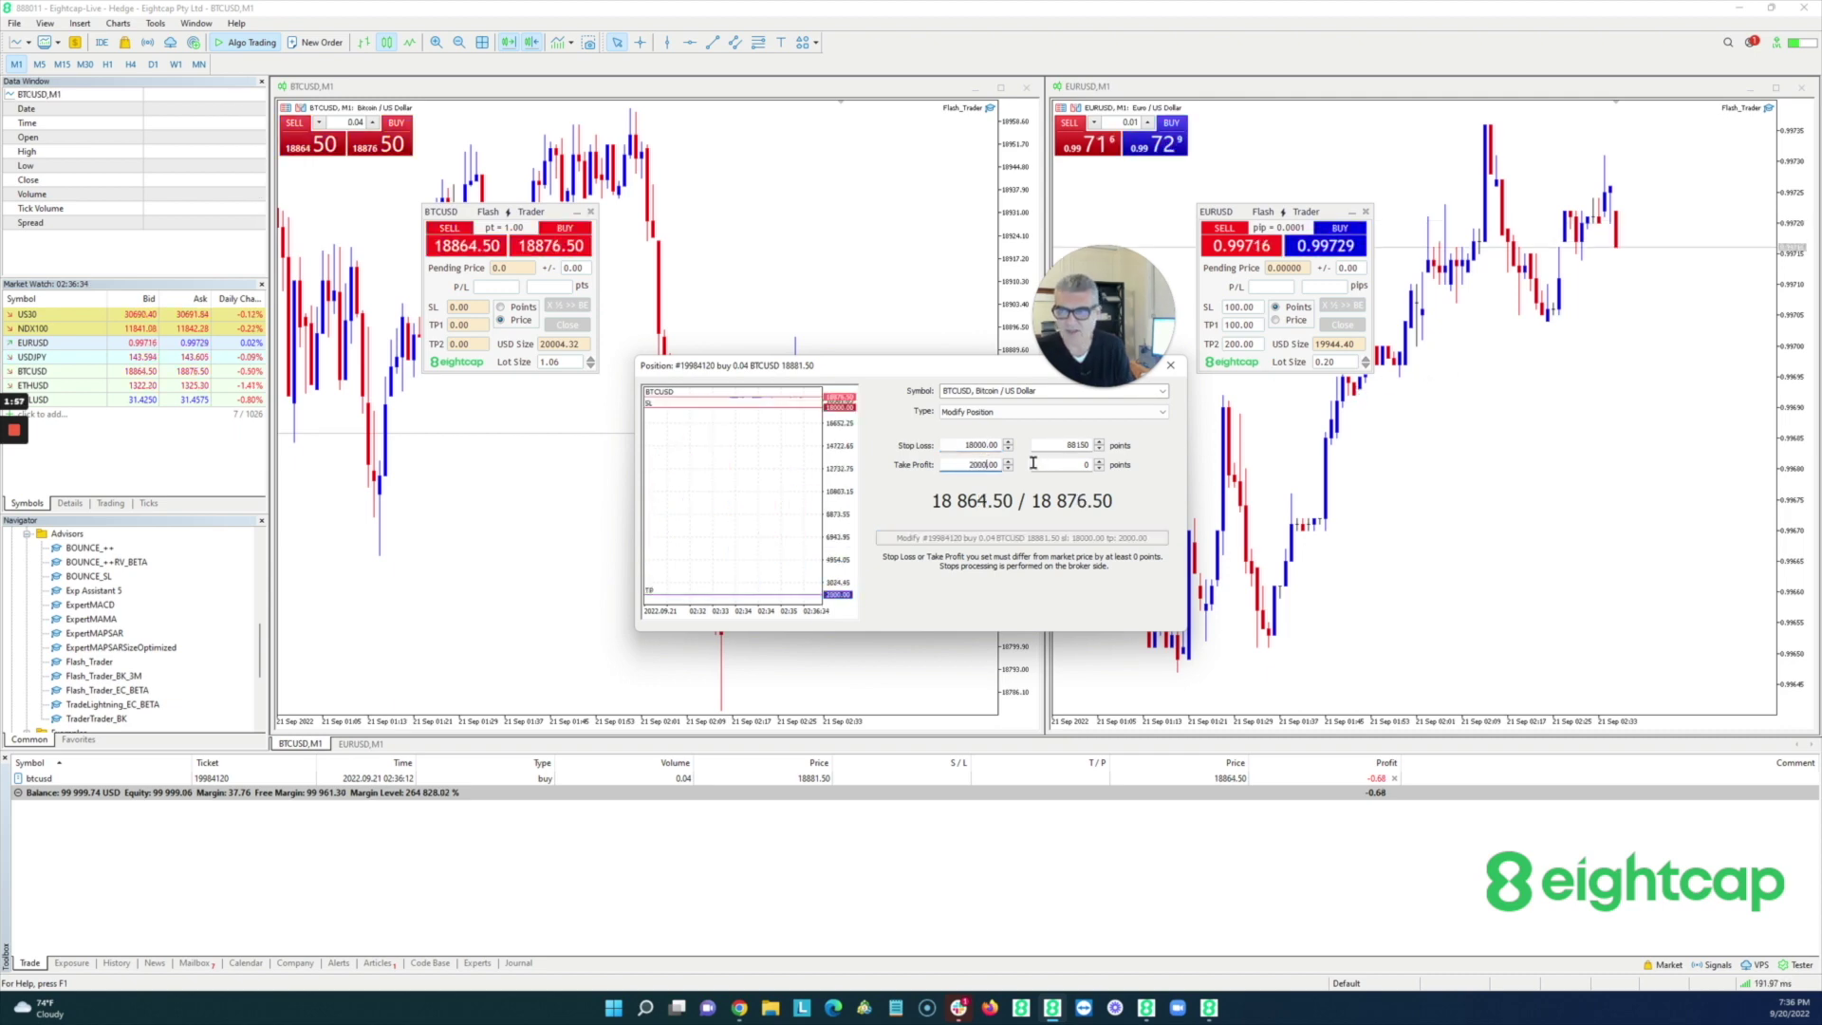
text(0)
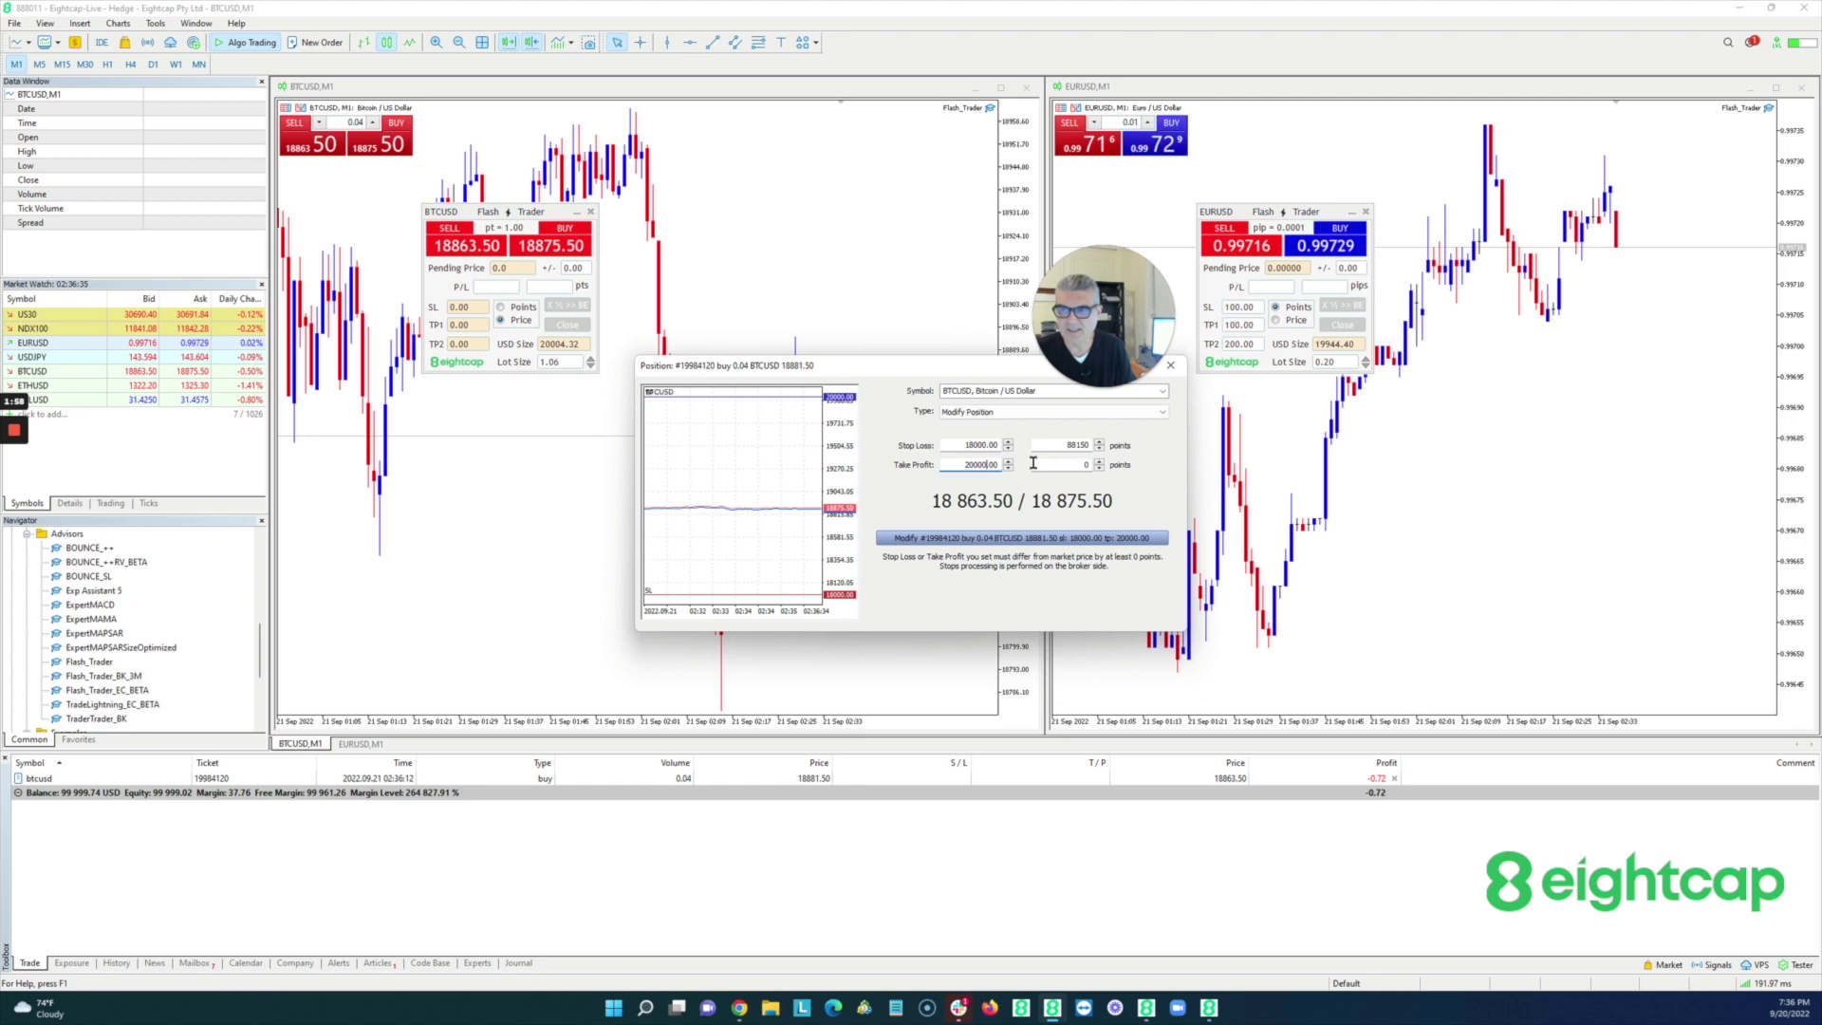
click(1074, 538)
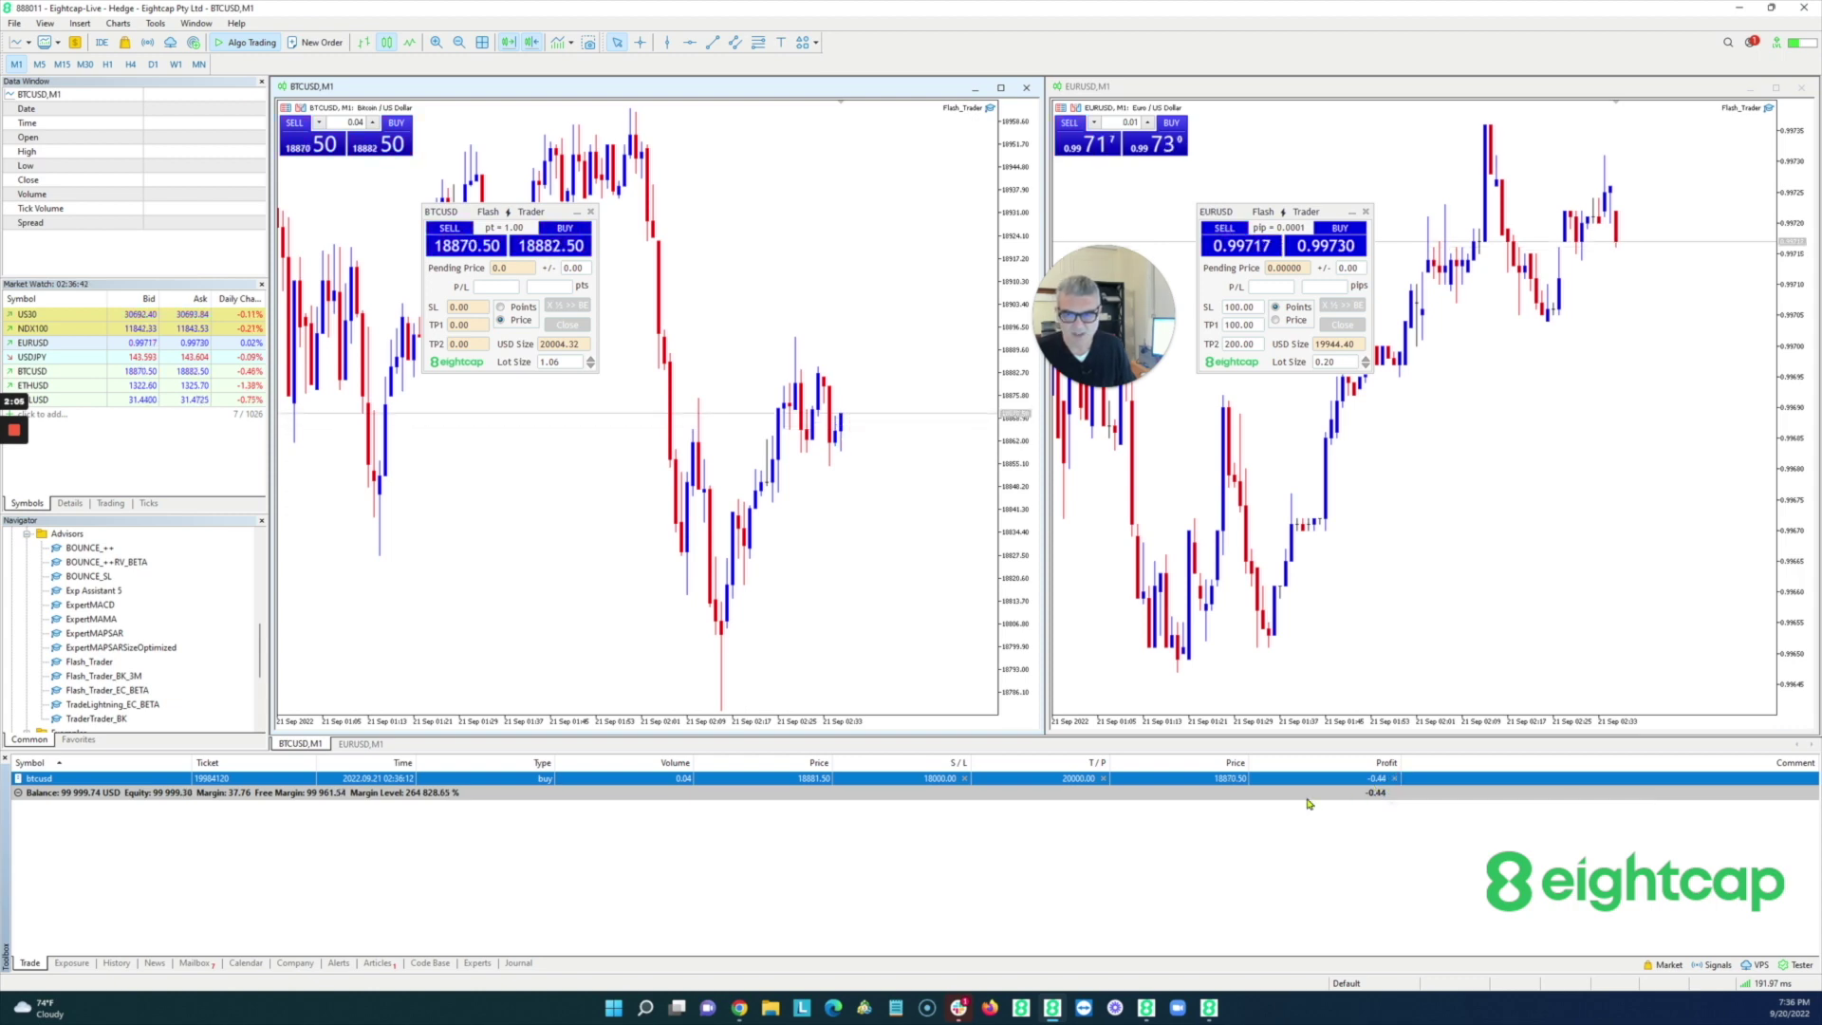
right_click(1020, 779)
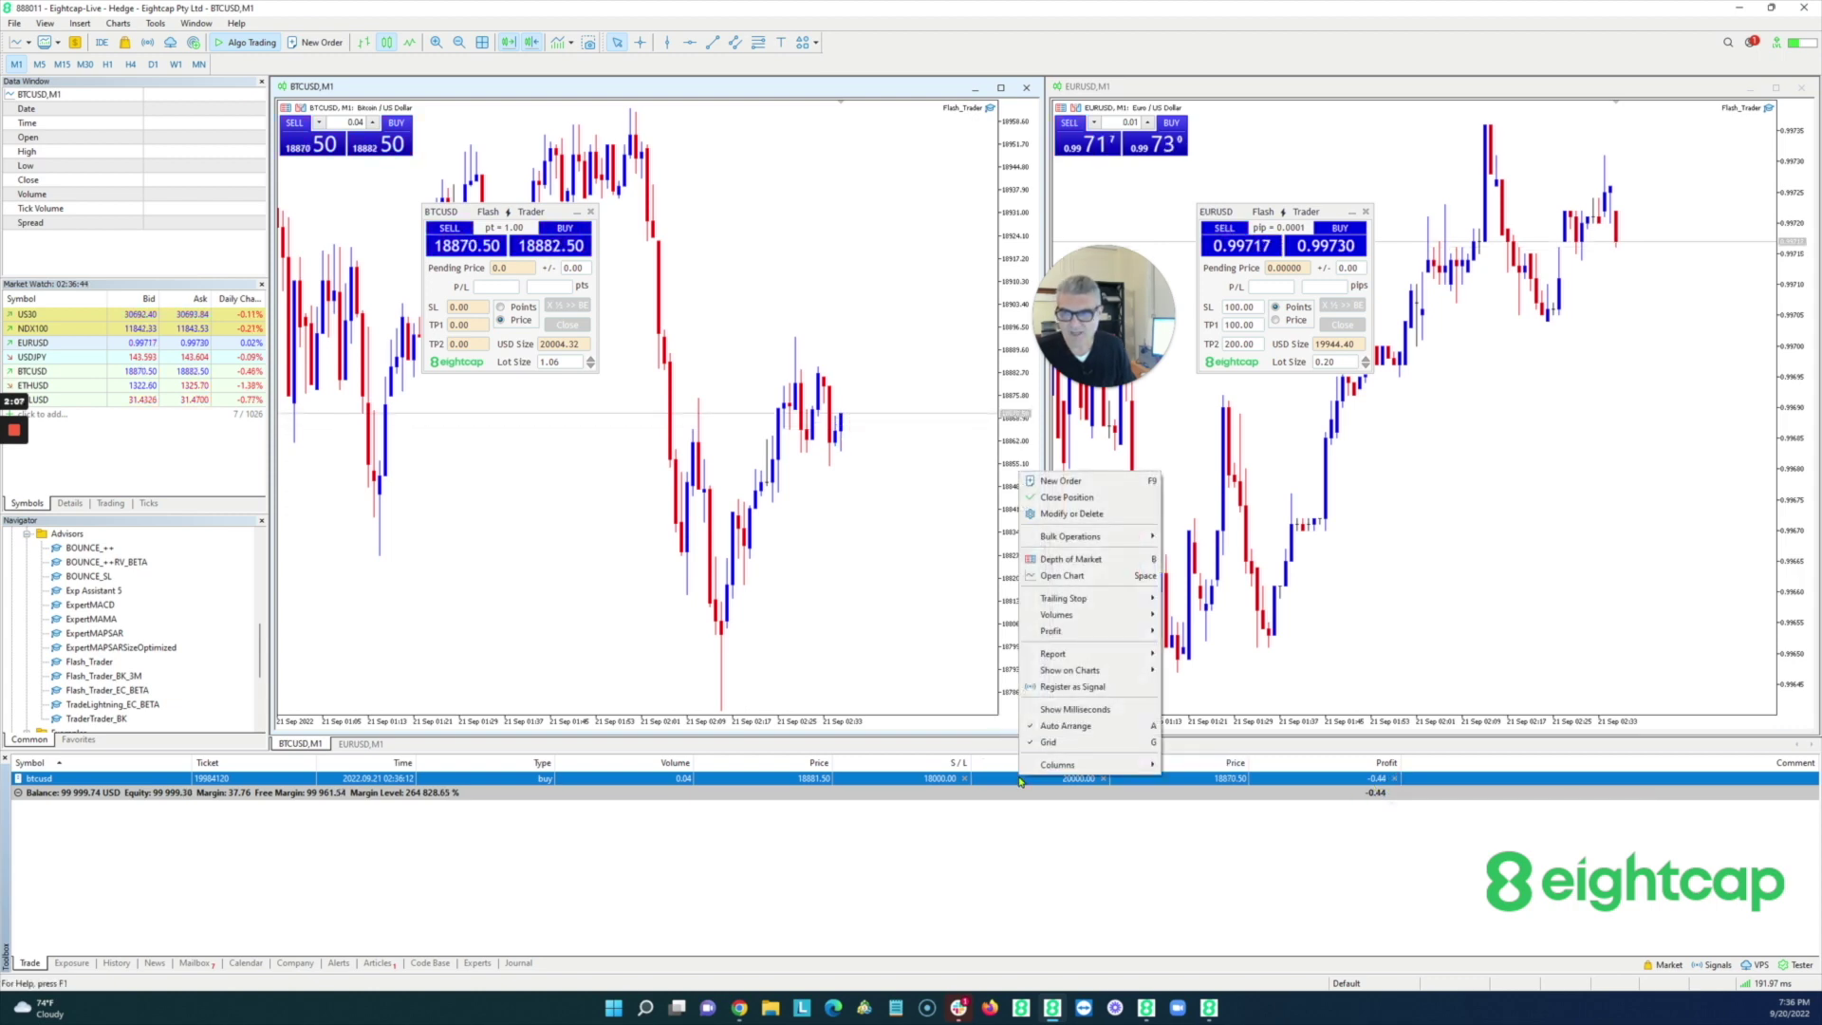
Step: Close the 0.04-lot BTCUSD position from the Trade tab
click(1067, 497)
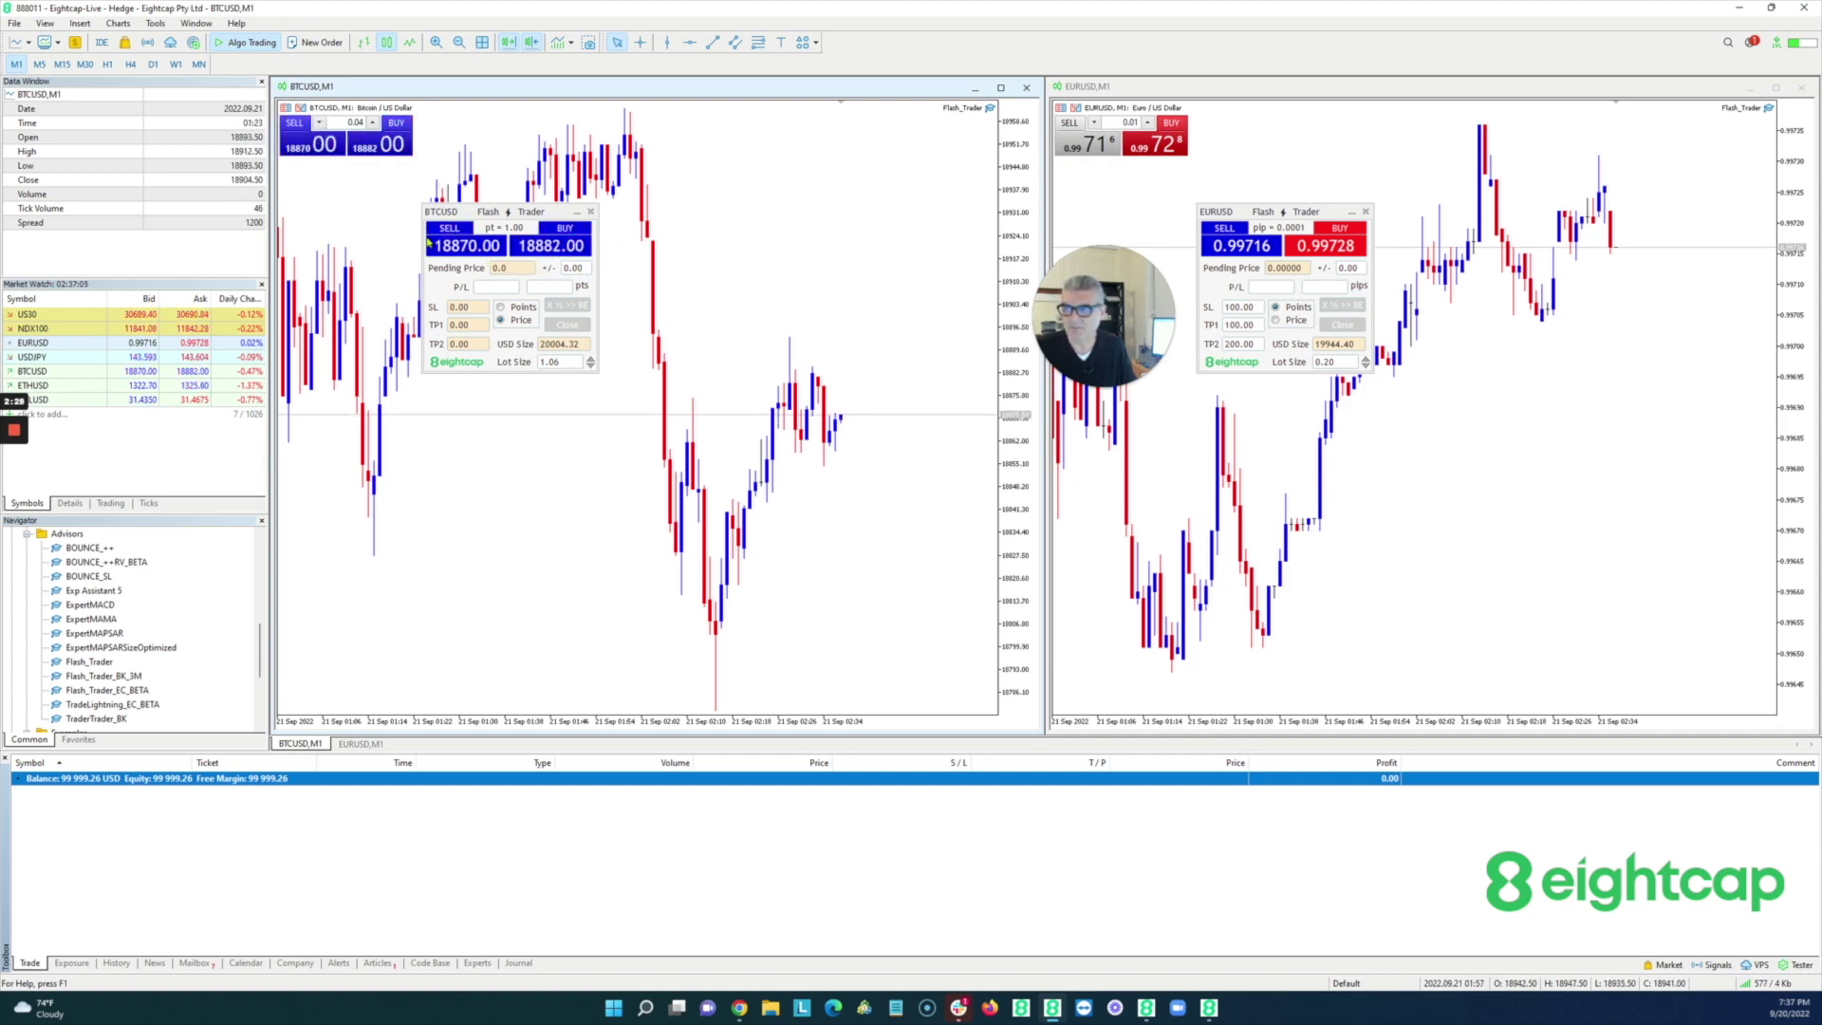
Step: Enter SL 18000, TP1 19000 and TP2 22000 in the BTCUSD Flash Trader panel
click(473, 309)
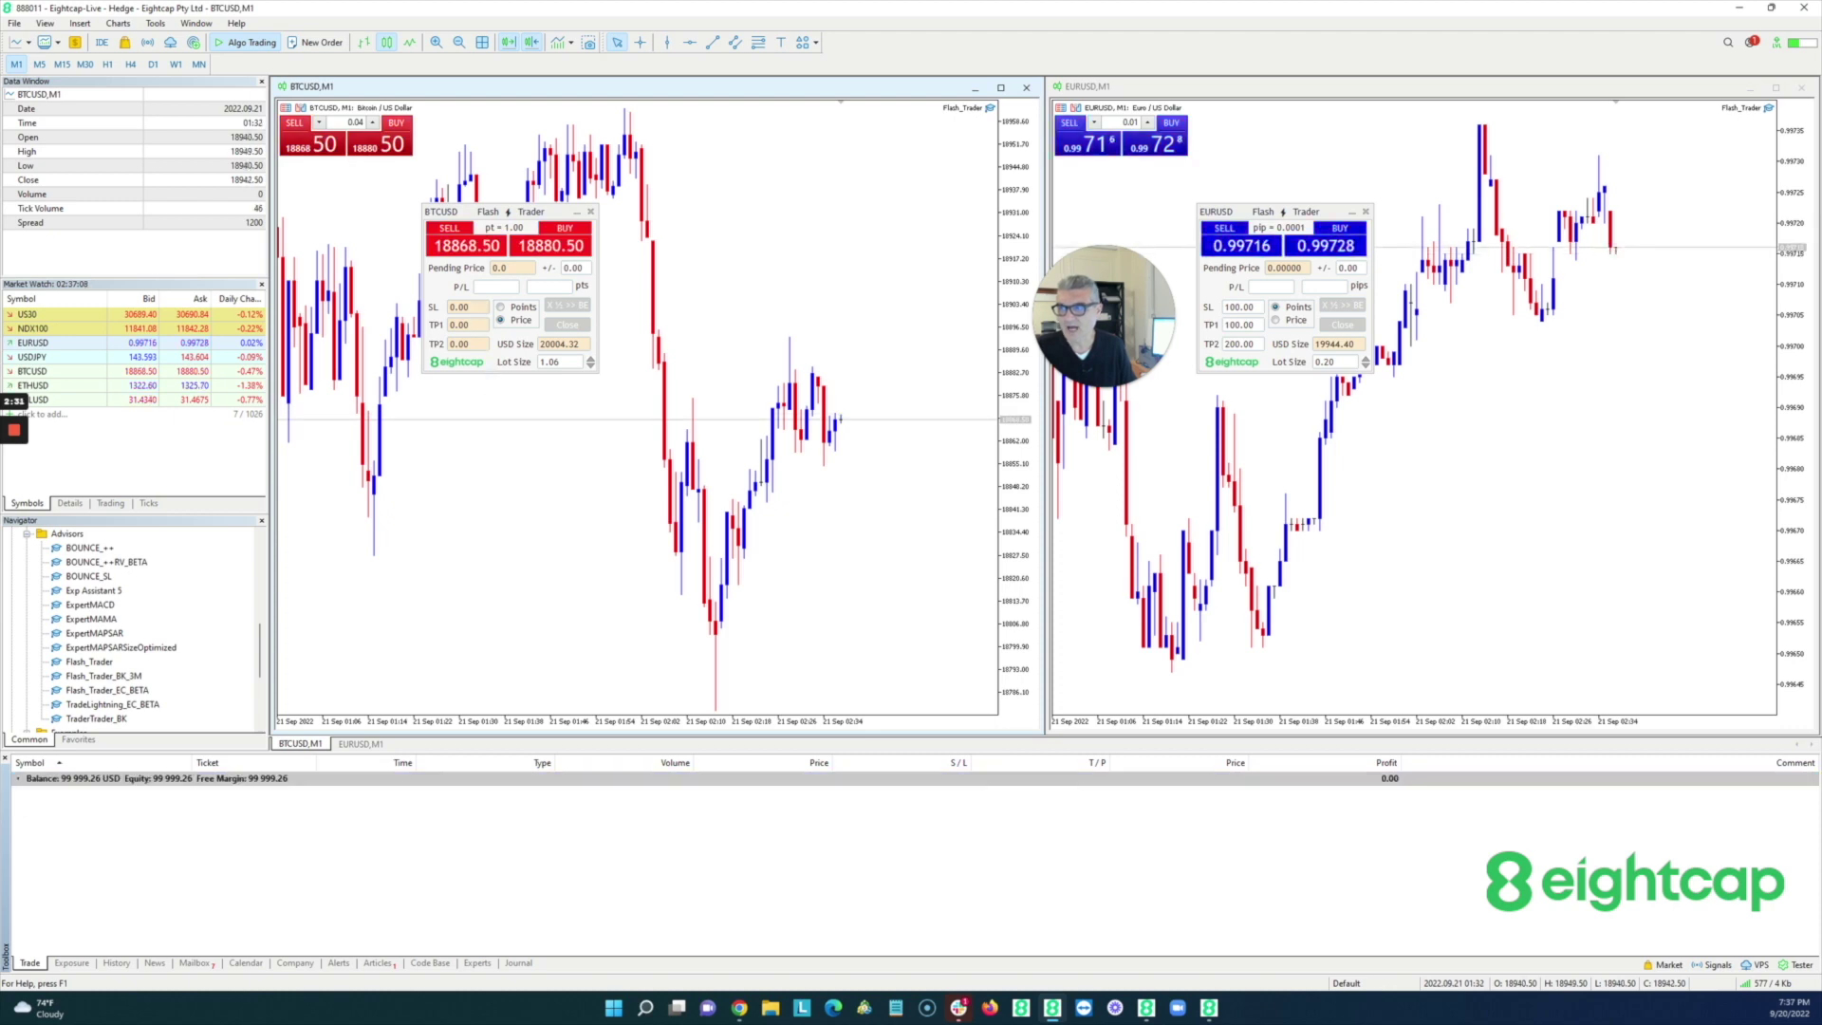
text(18000)
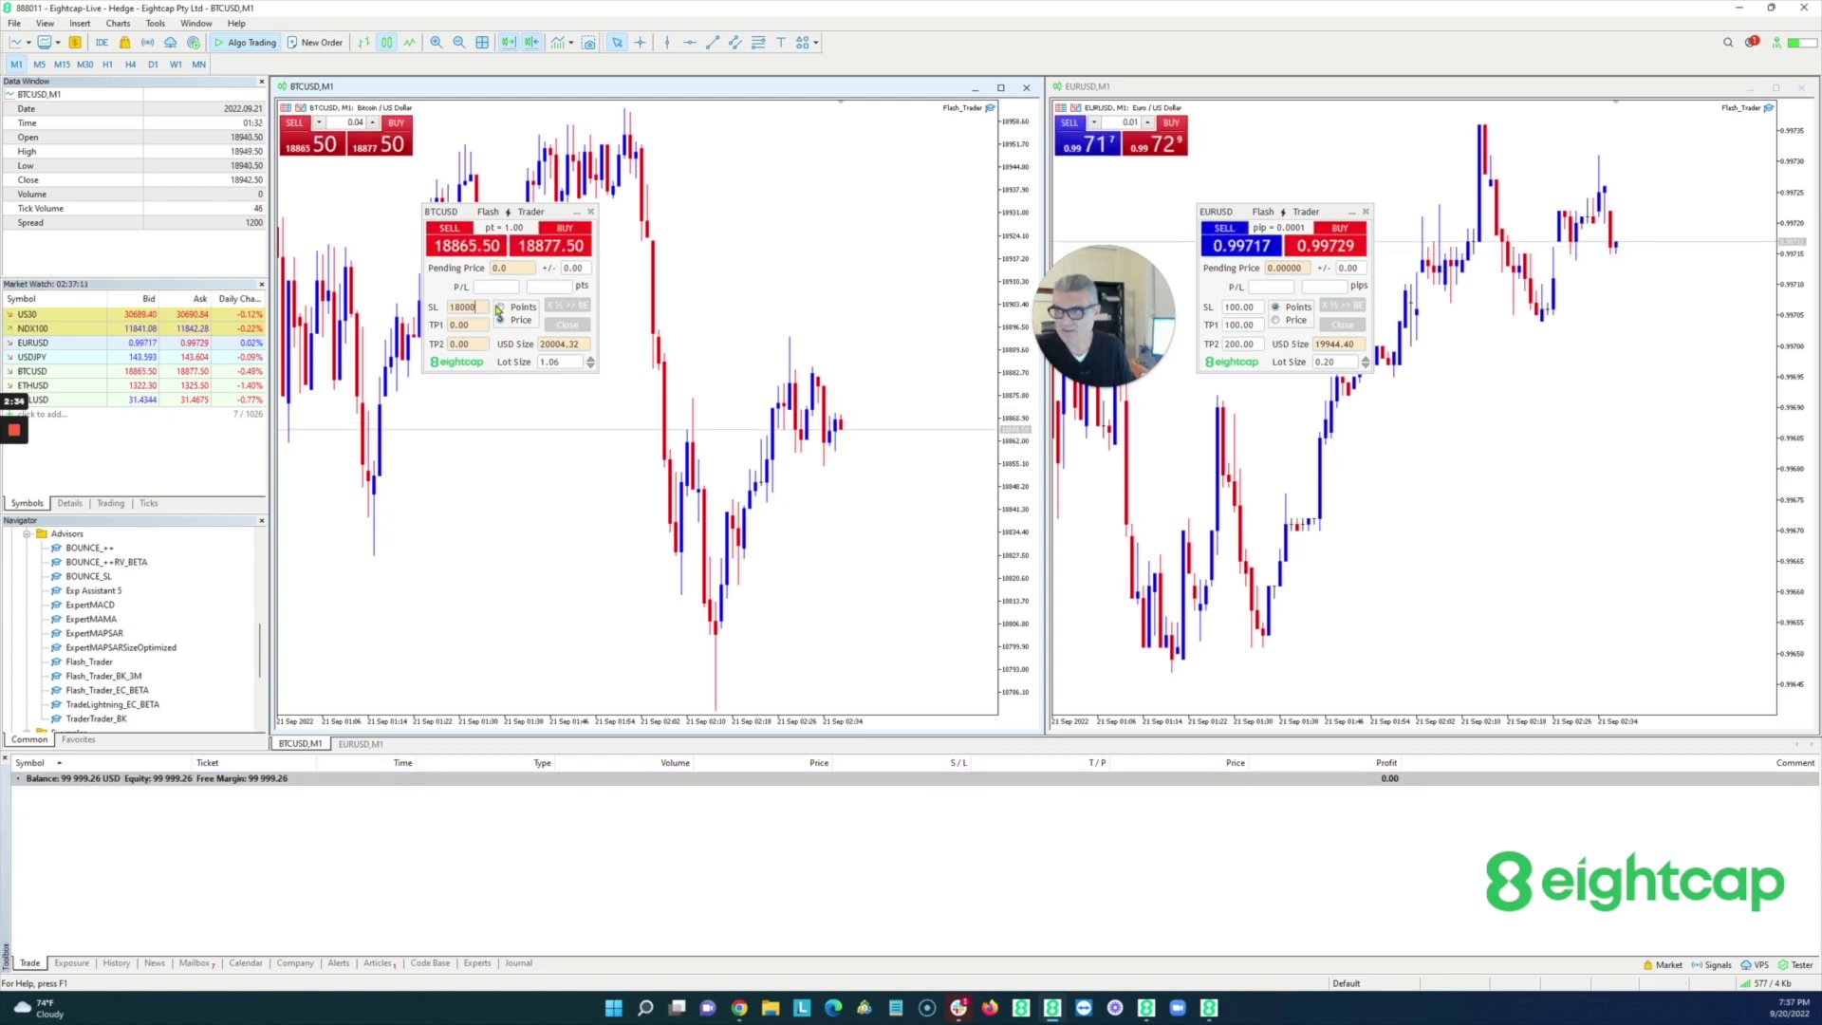
key(Return)
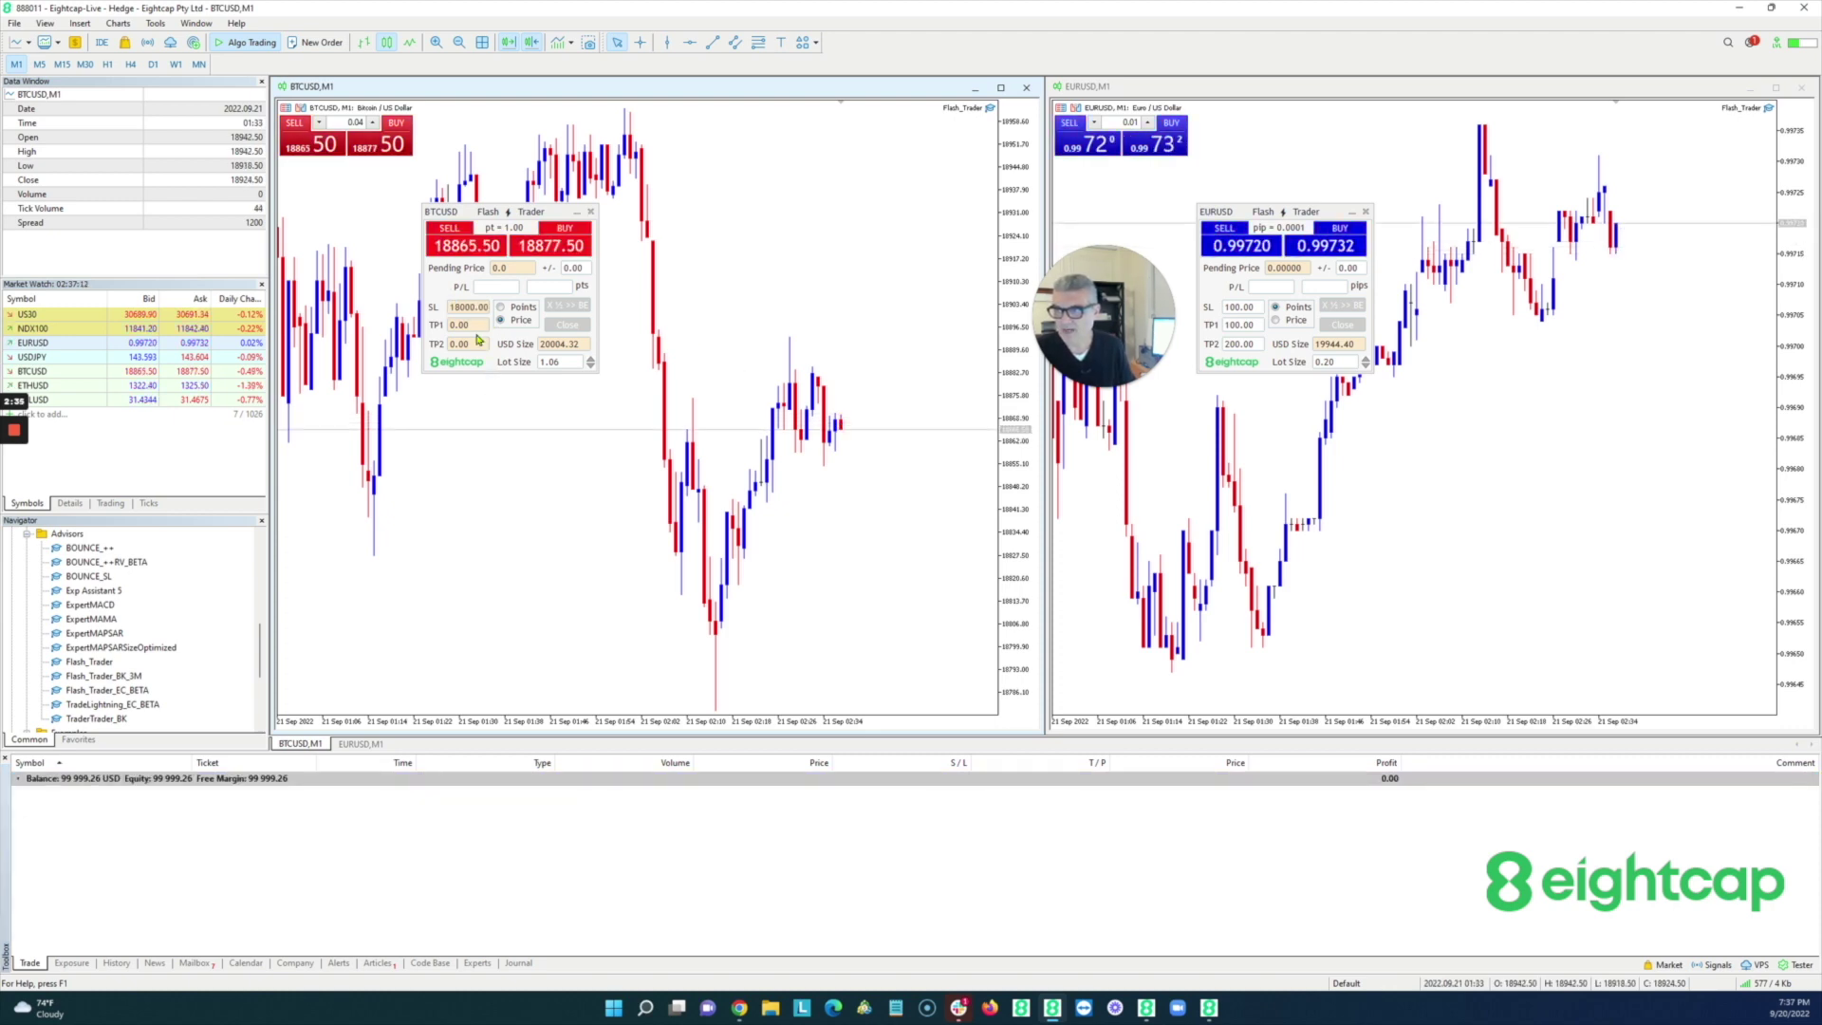
click(478, 331)
text(19)
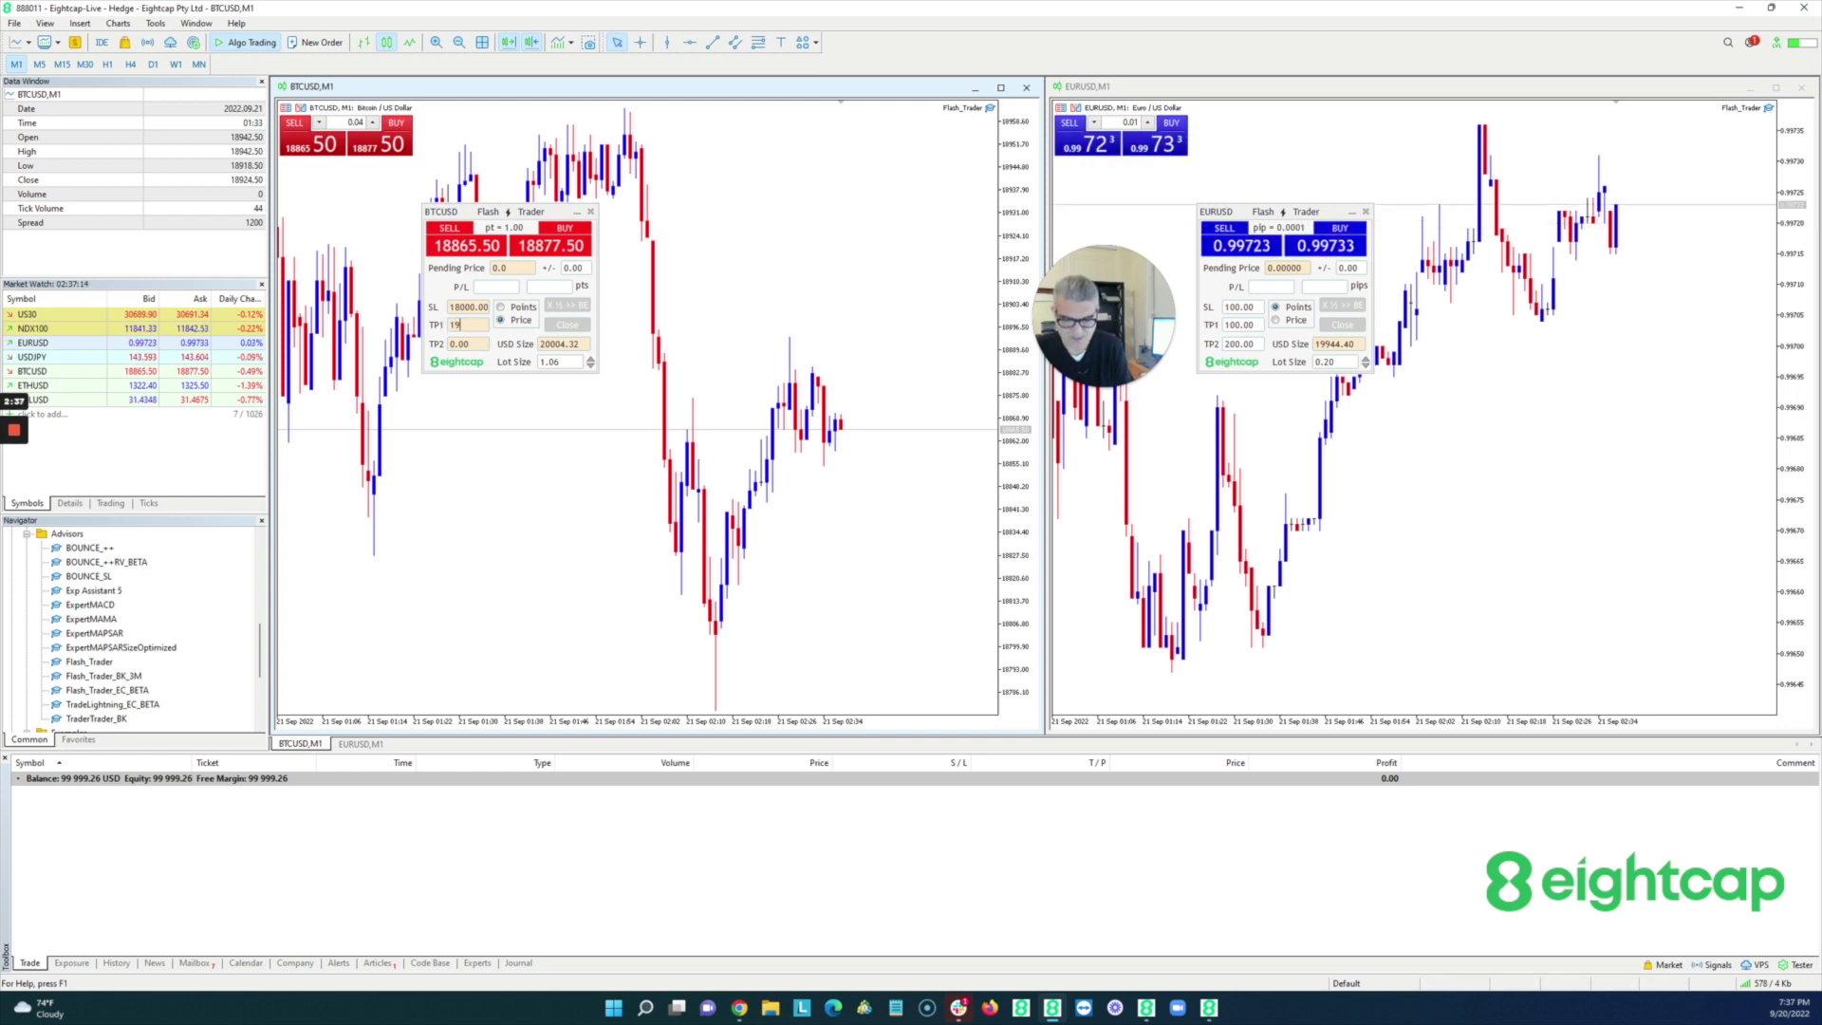
text(000)
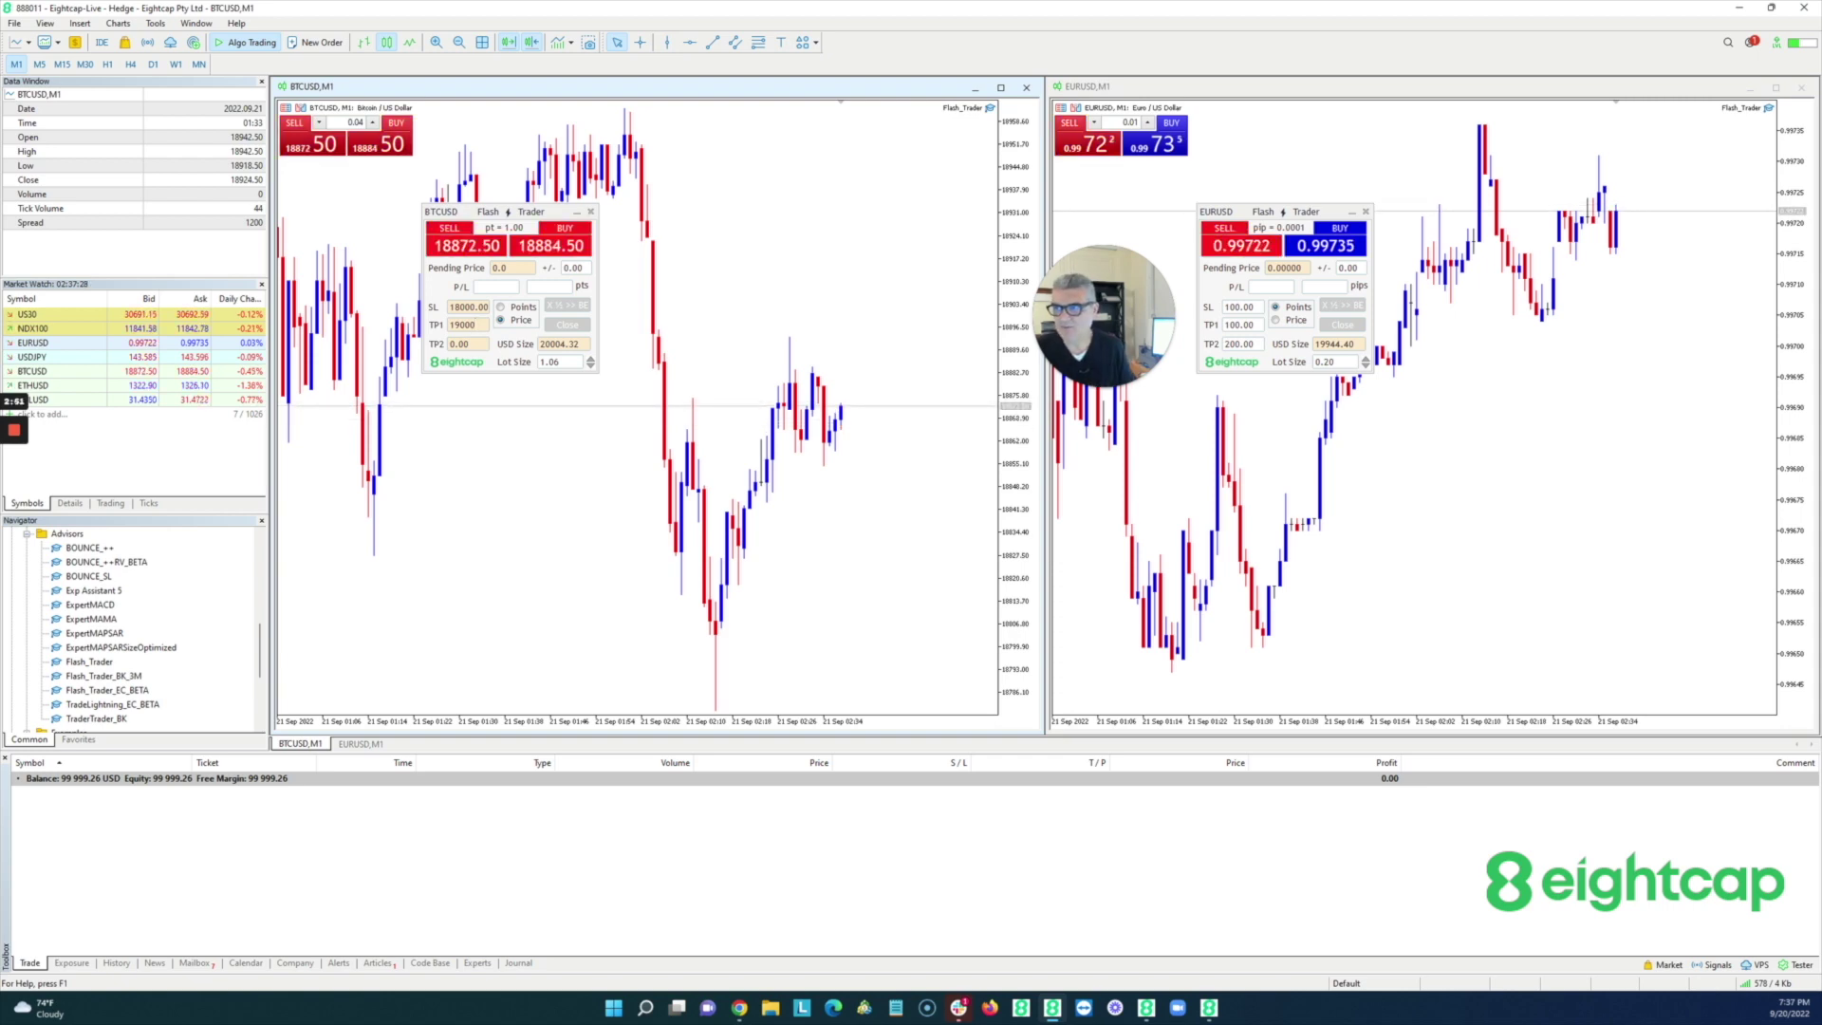
click(471, 345)
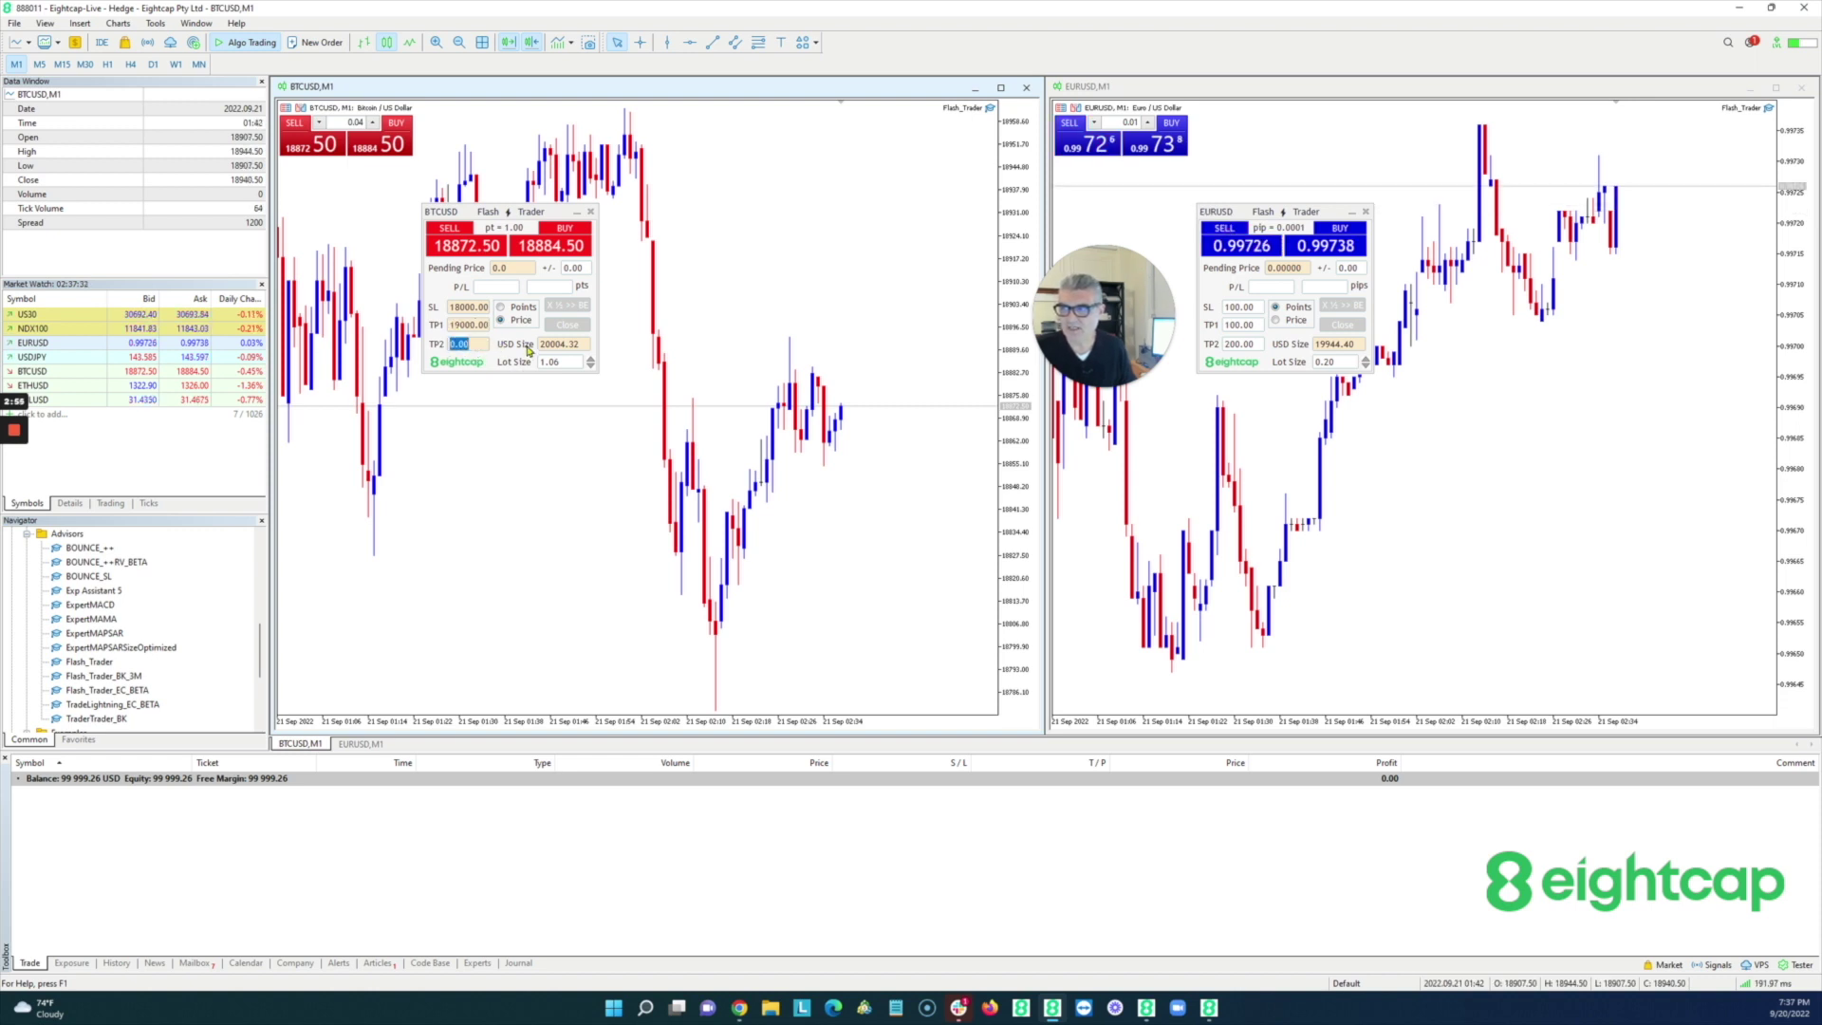
text(2200)
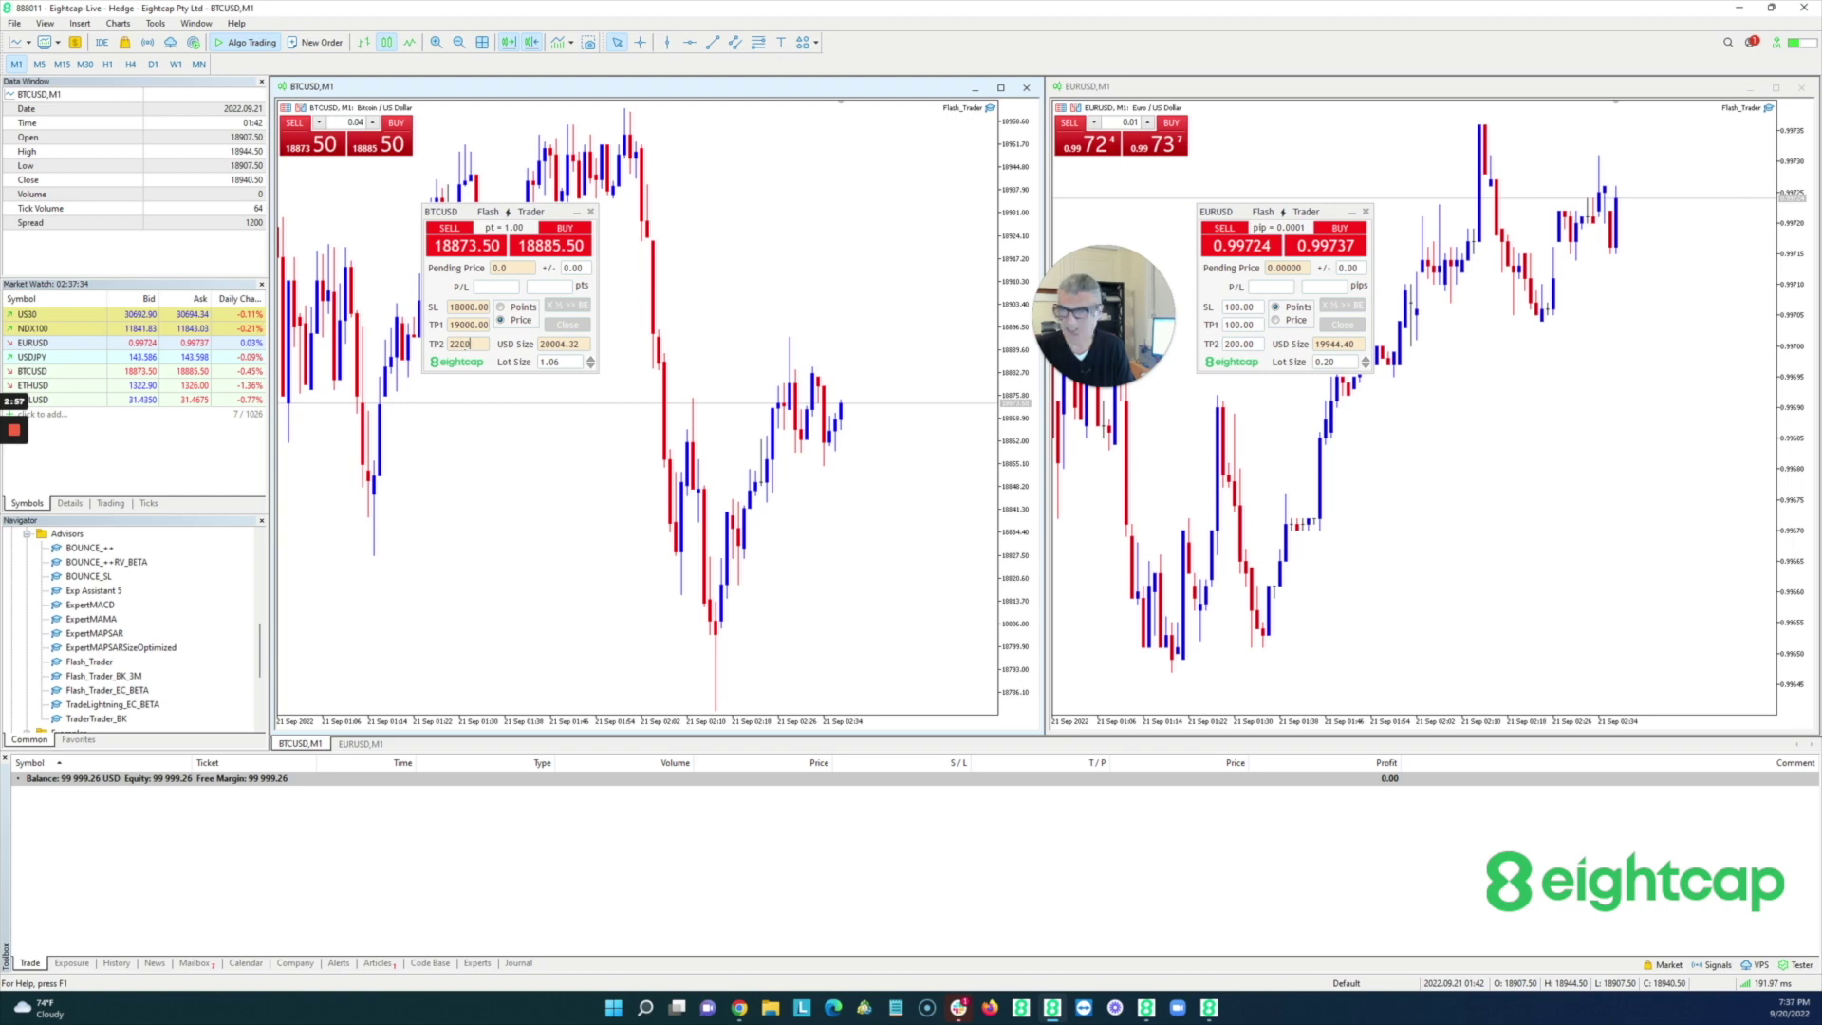
text(0)
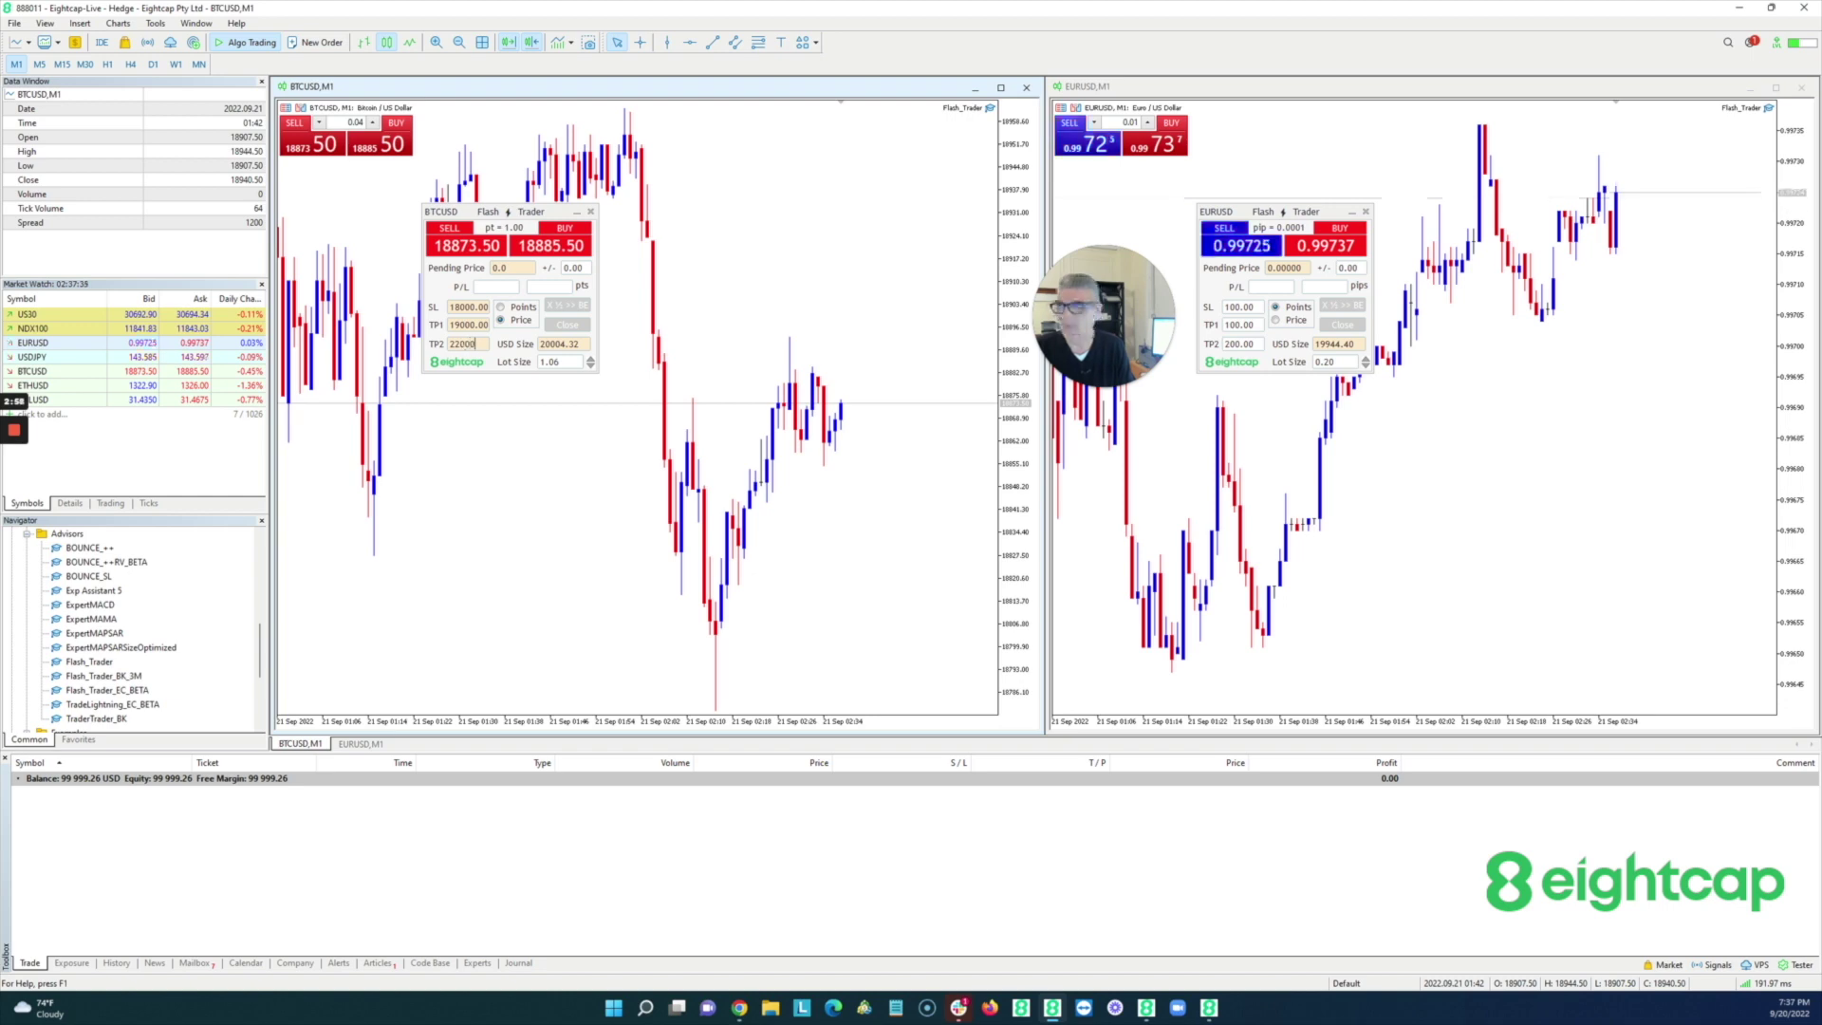
click(692, 352)
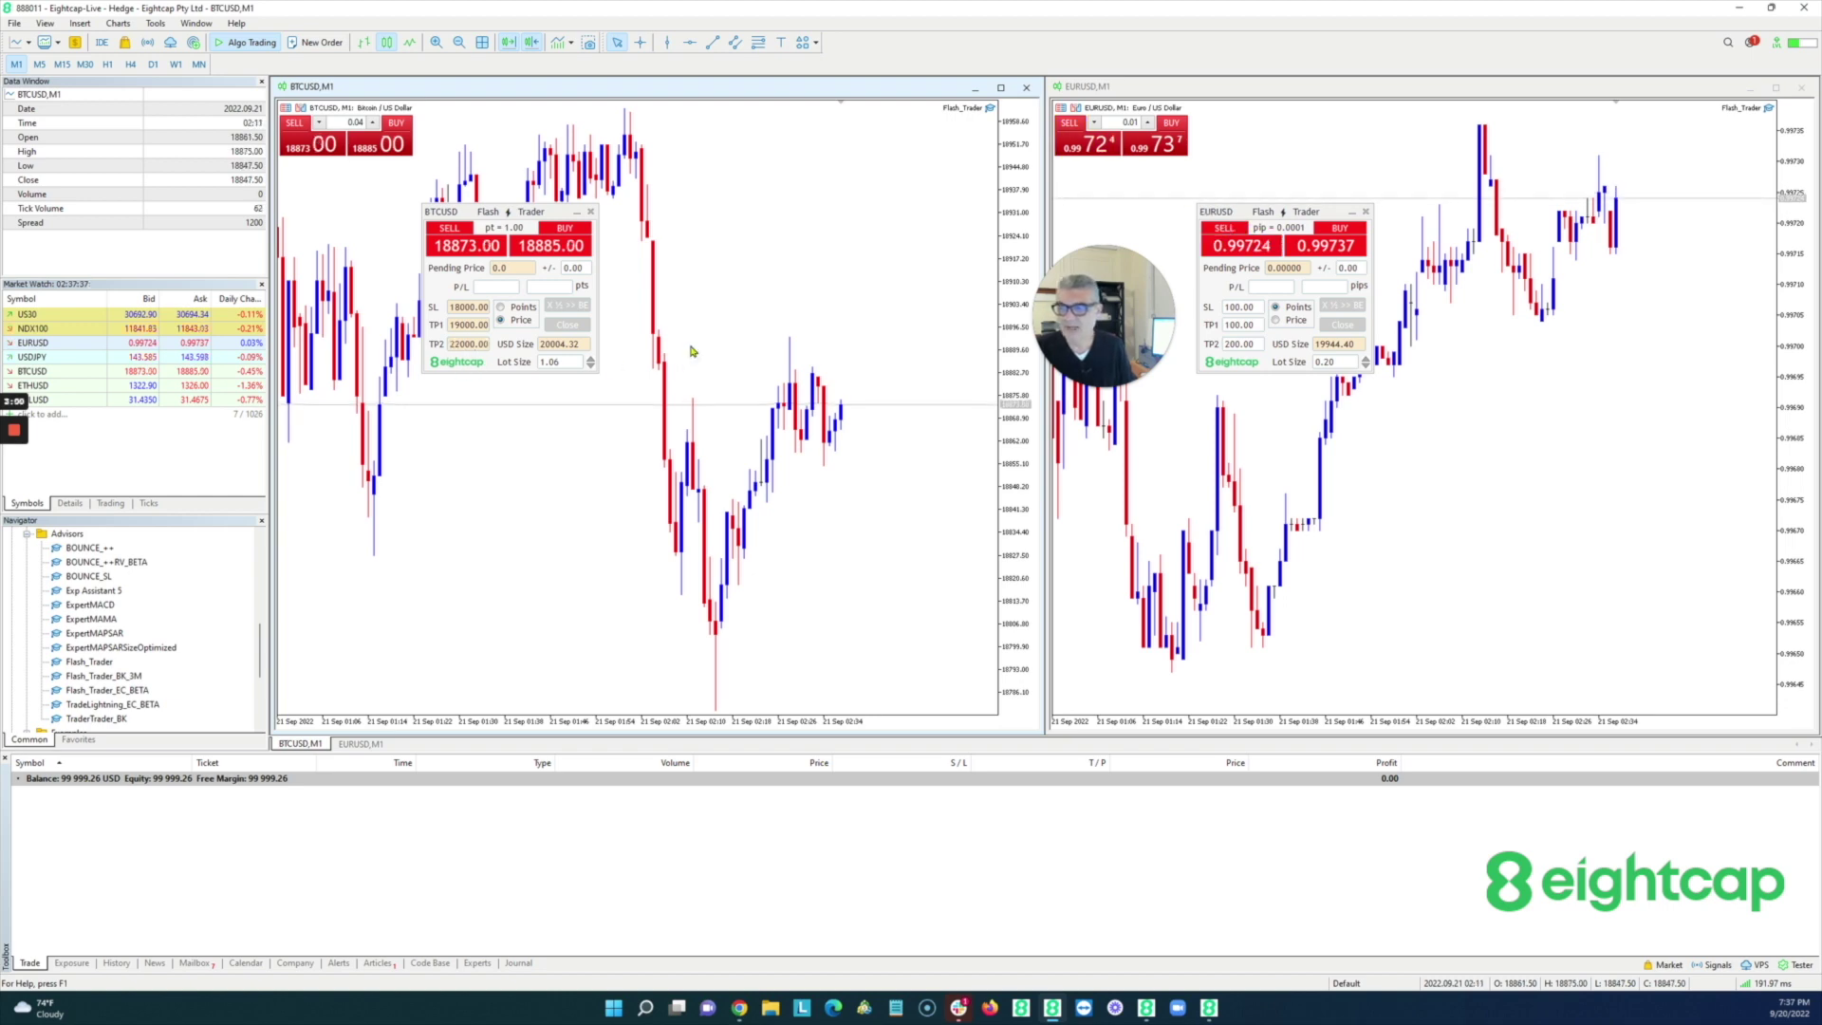
Step: Buy 1.06 lots of BTCUSD from the Flash Trader panel with the preset stop and target
click(564, 249)
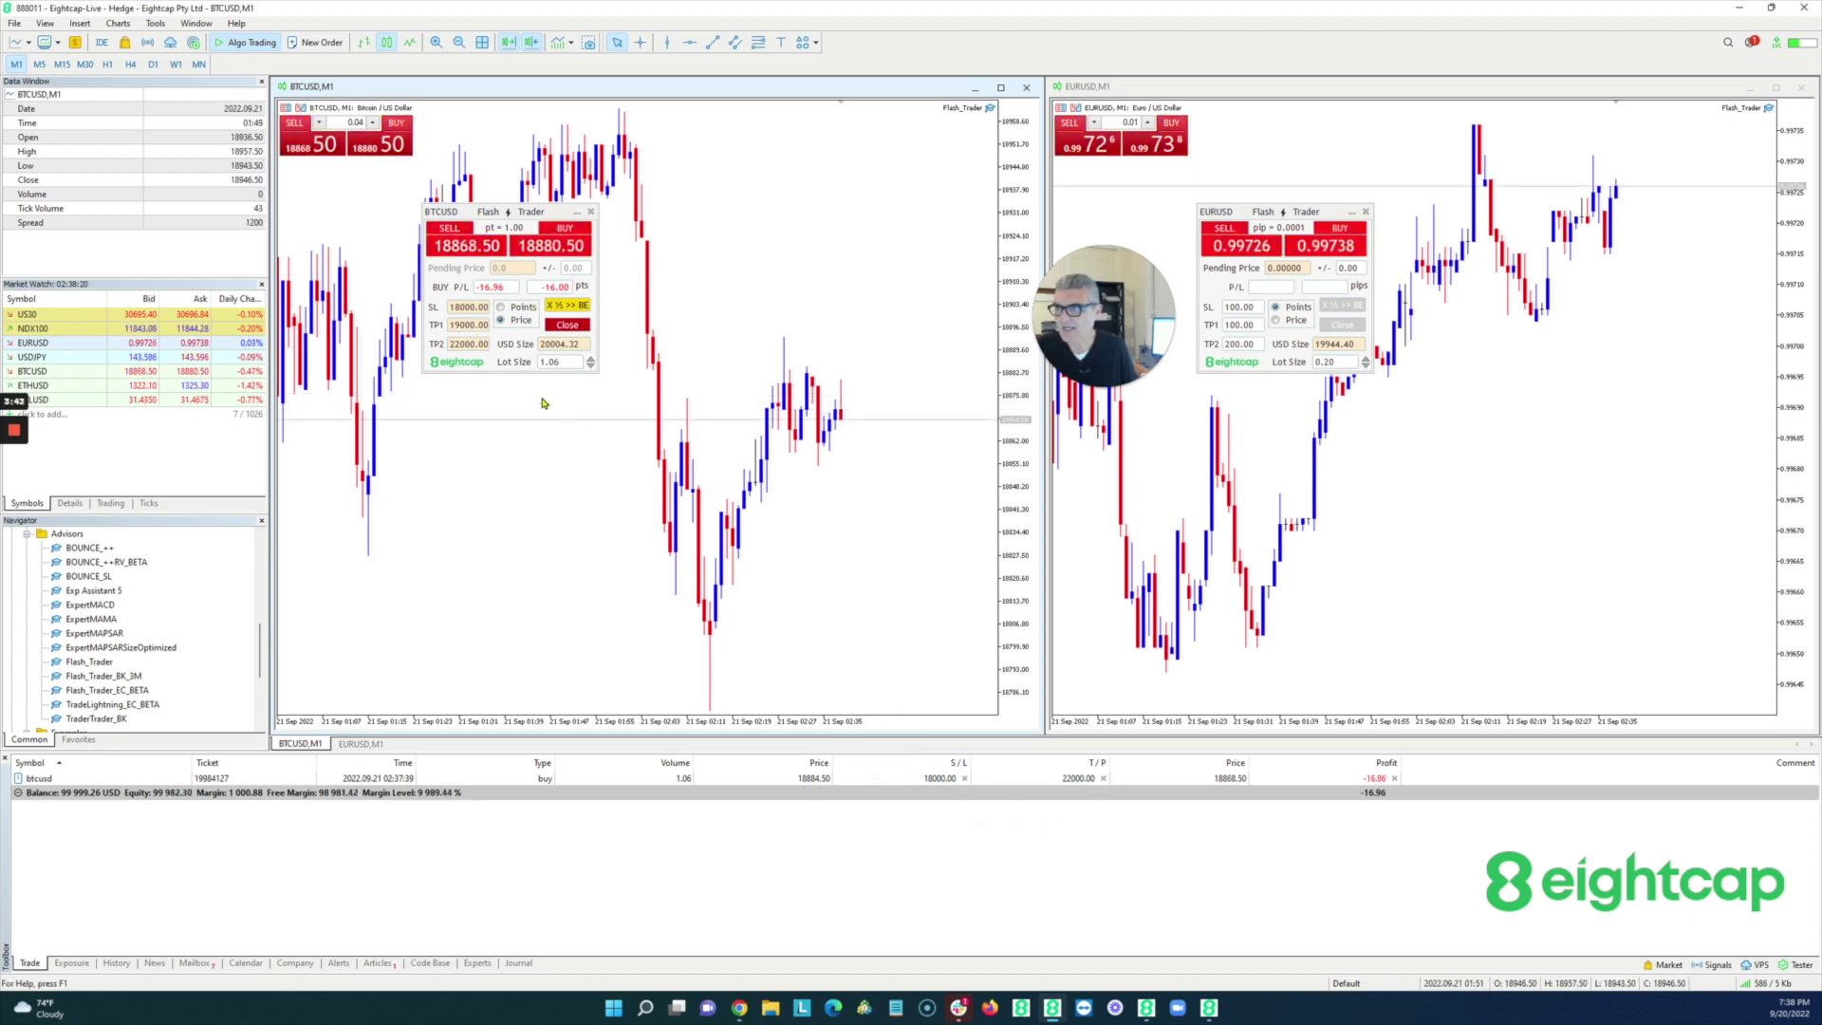
Step: Change the BTCUSD Flash Trader TP1 value from 19000 to 18885
click(468, 324)
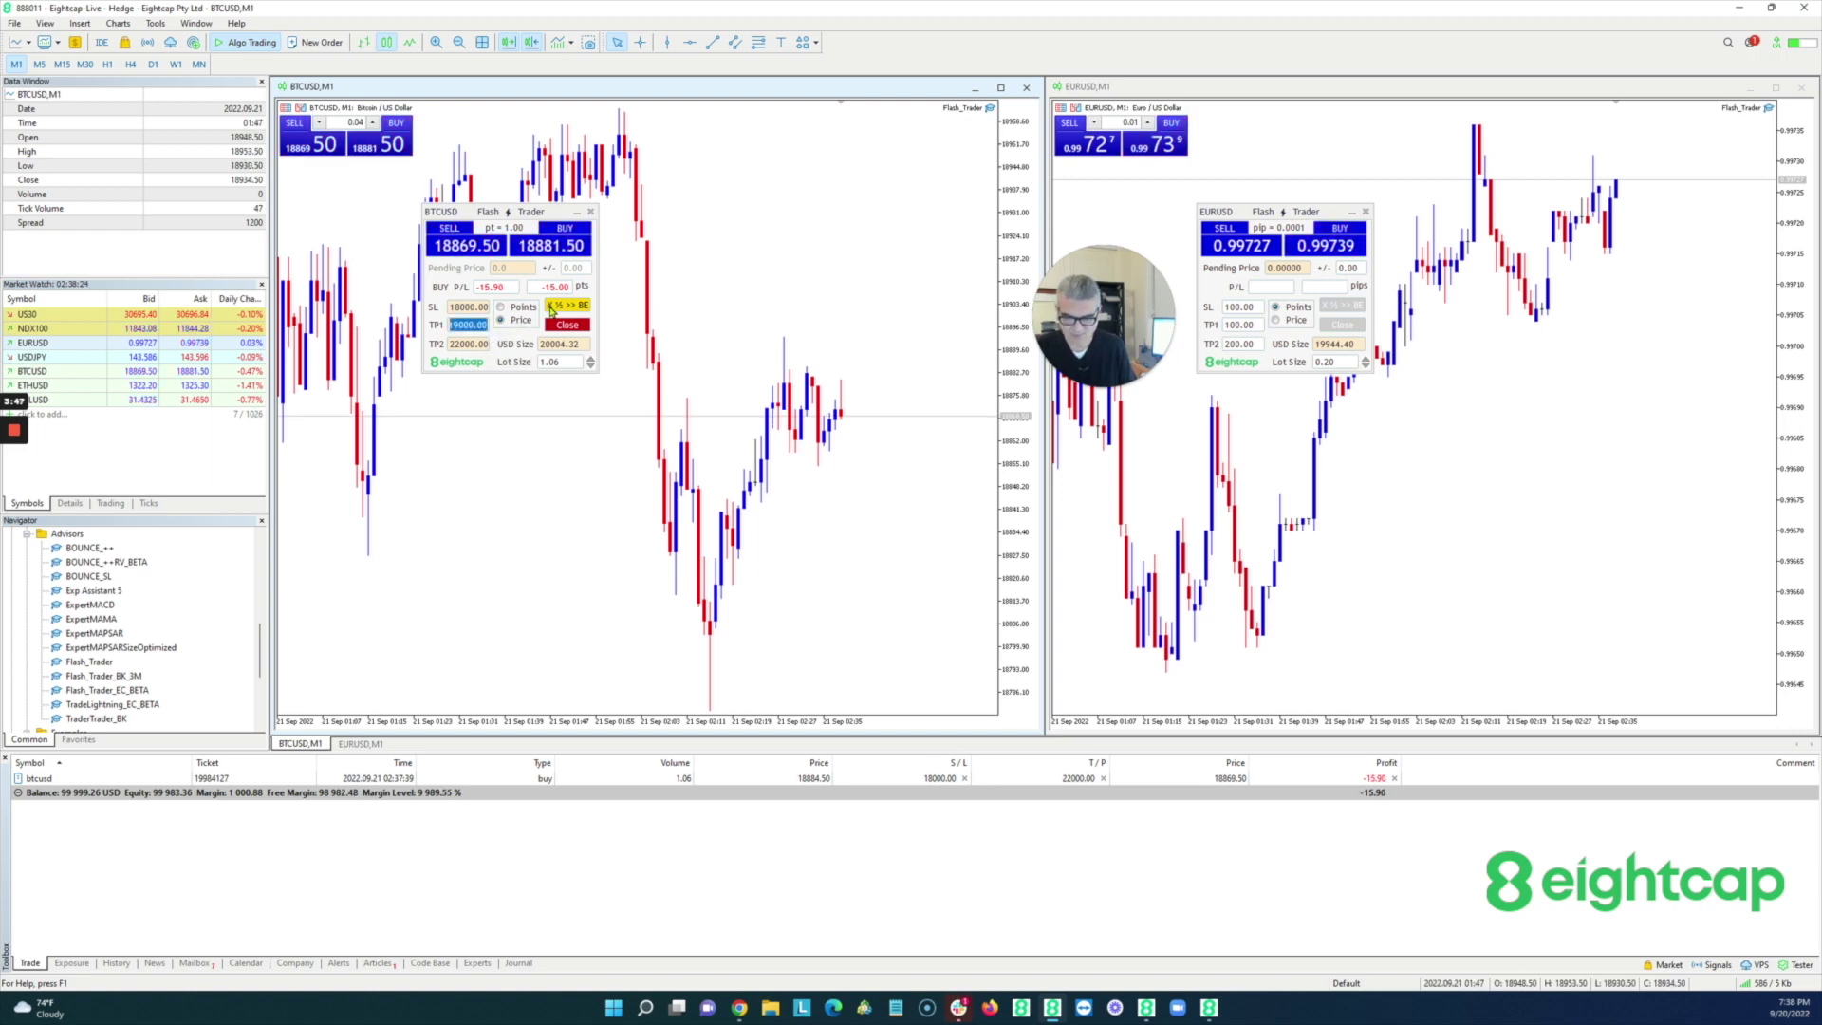
text(188)
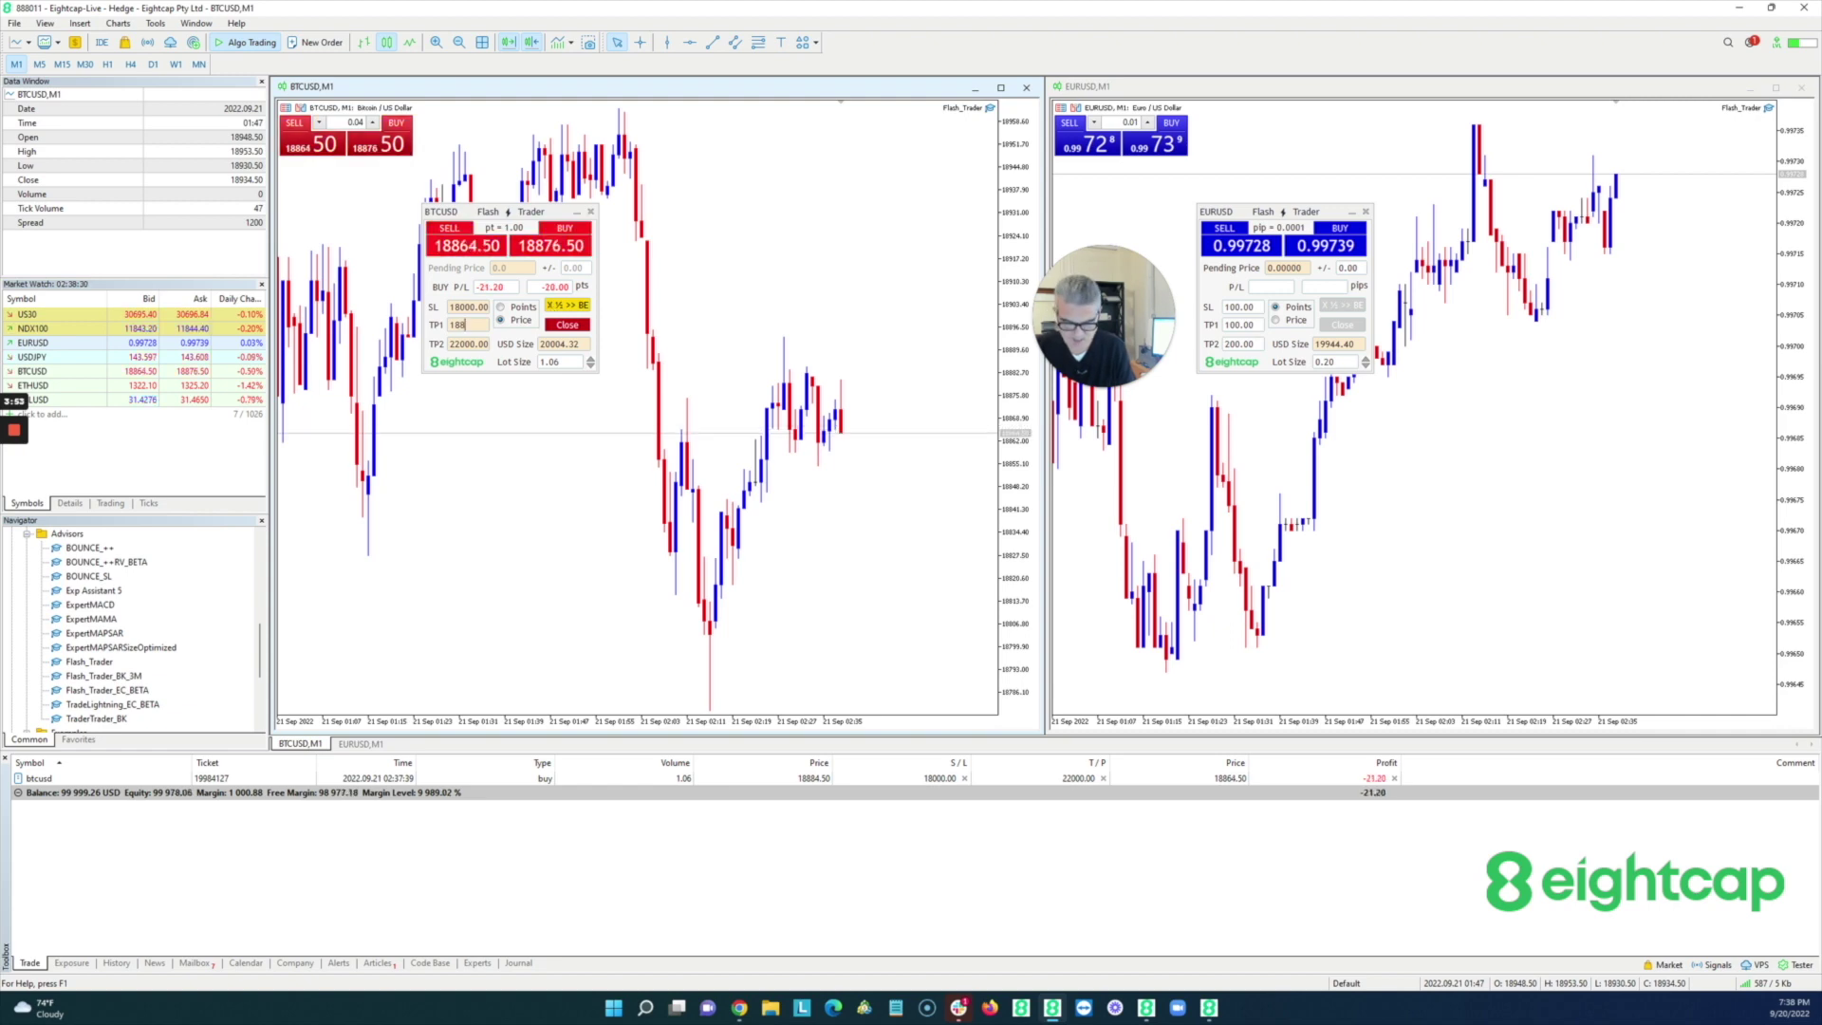
text(5)
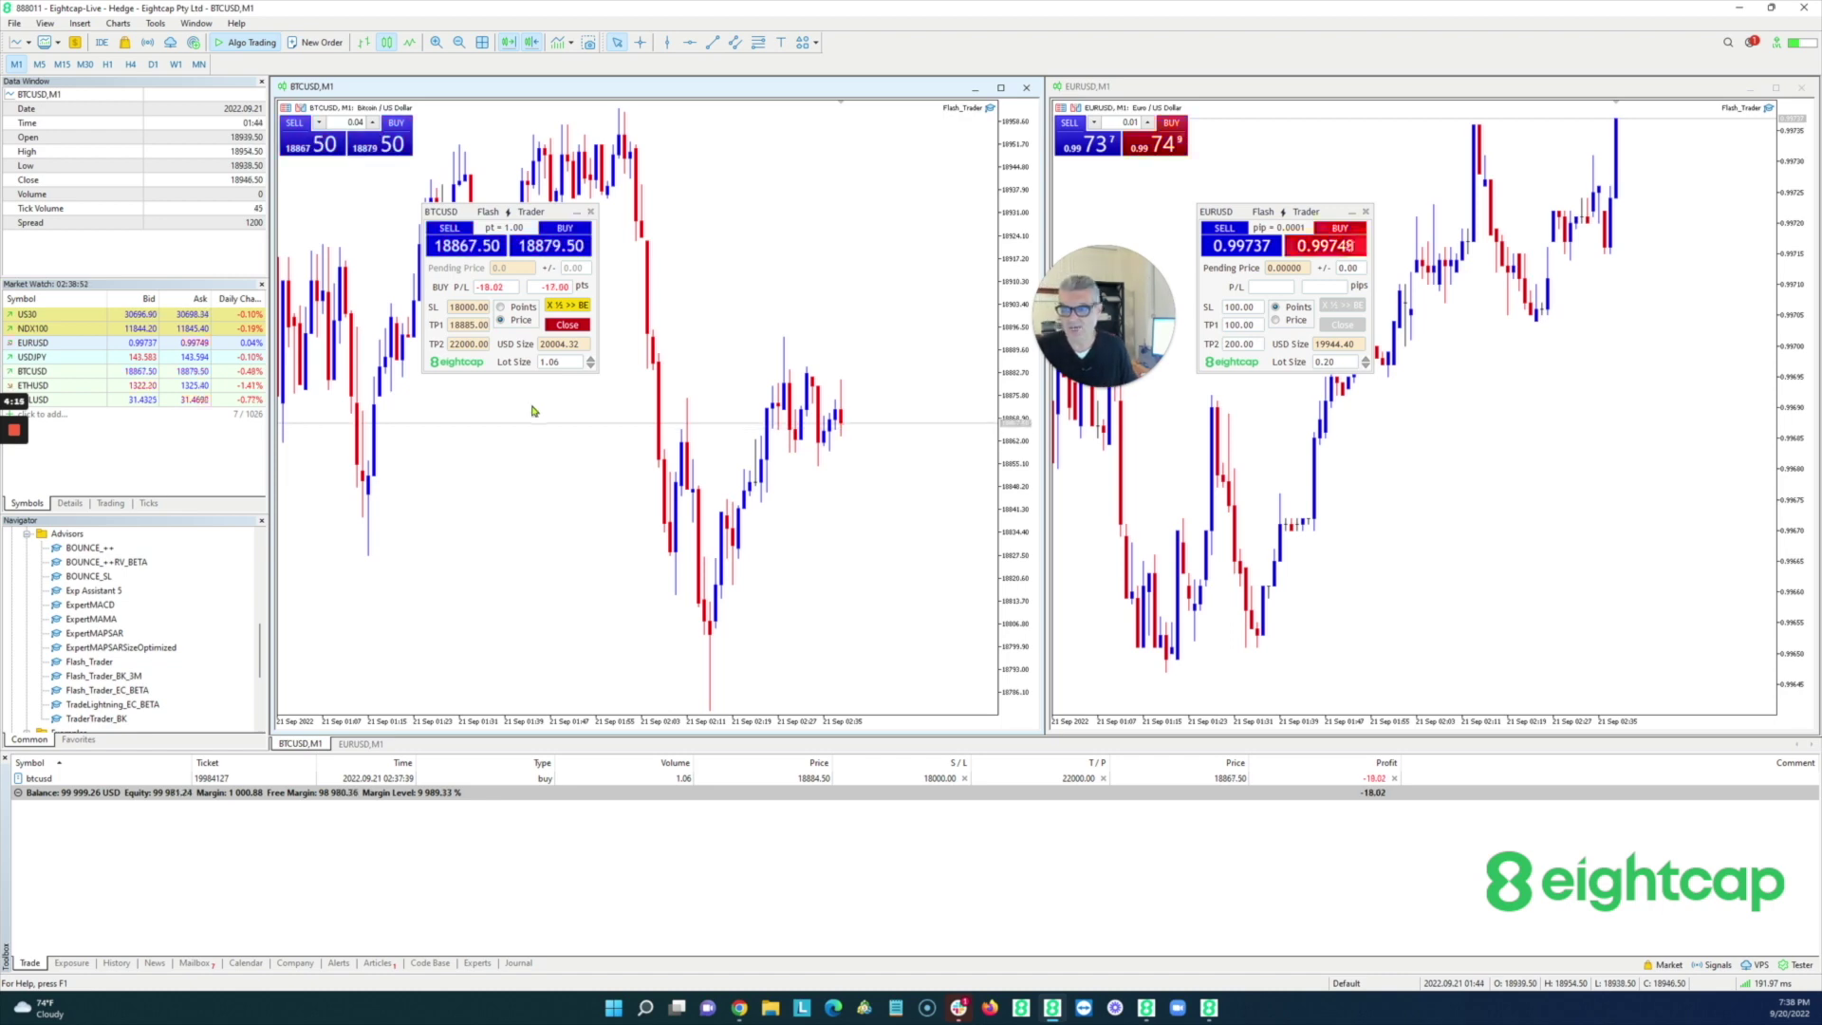
double_click(482, 310)
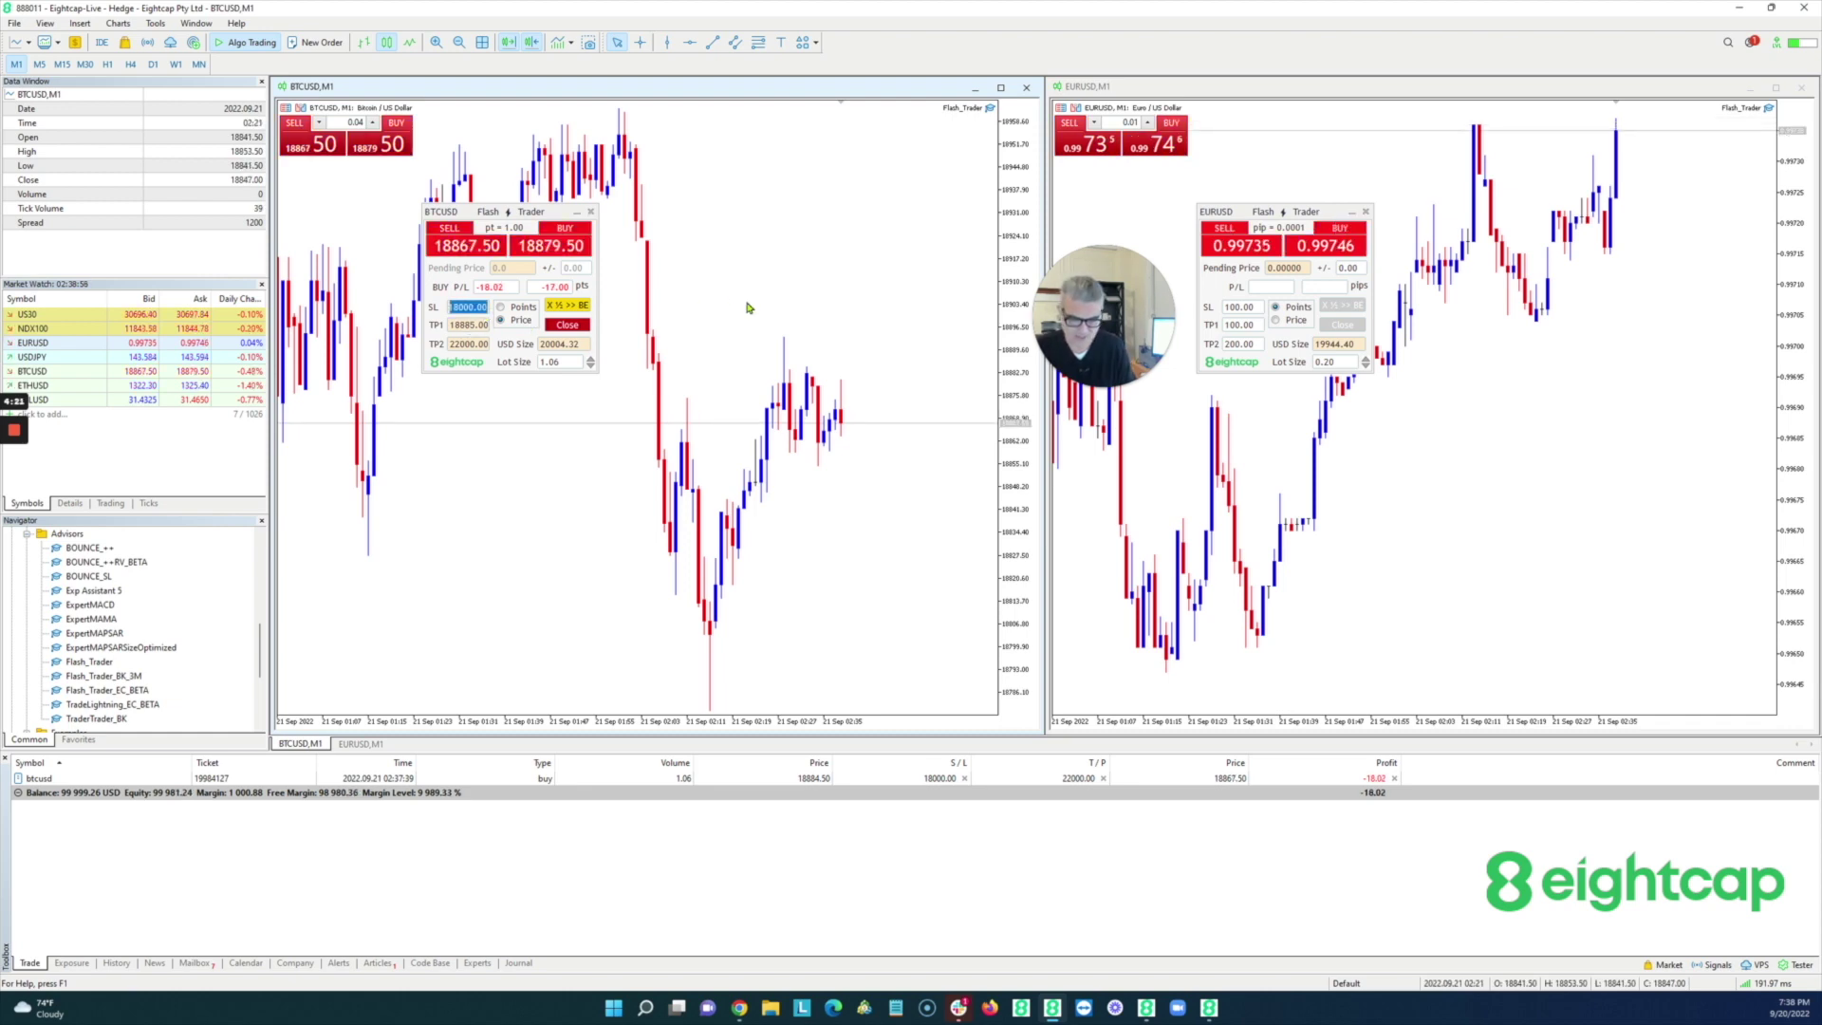
Step: Enter 17000 as the BTCUSD stop loss and apply it to the open buy
text(17000)
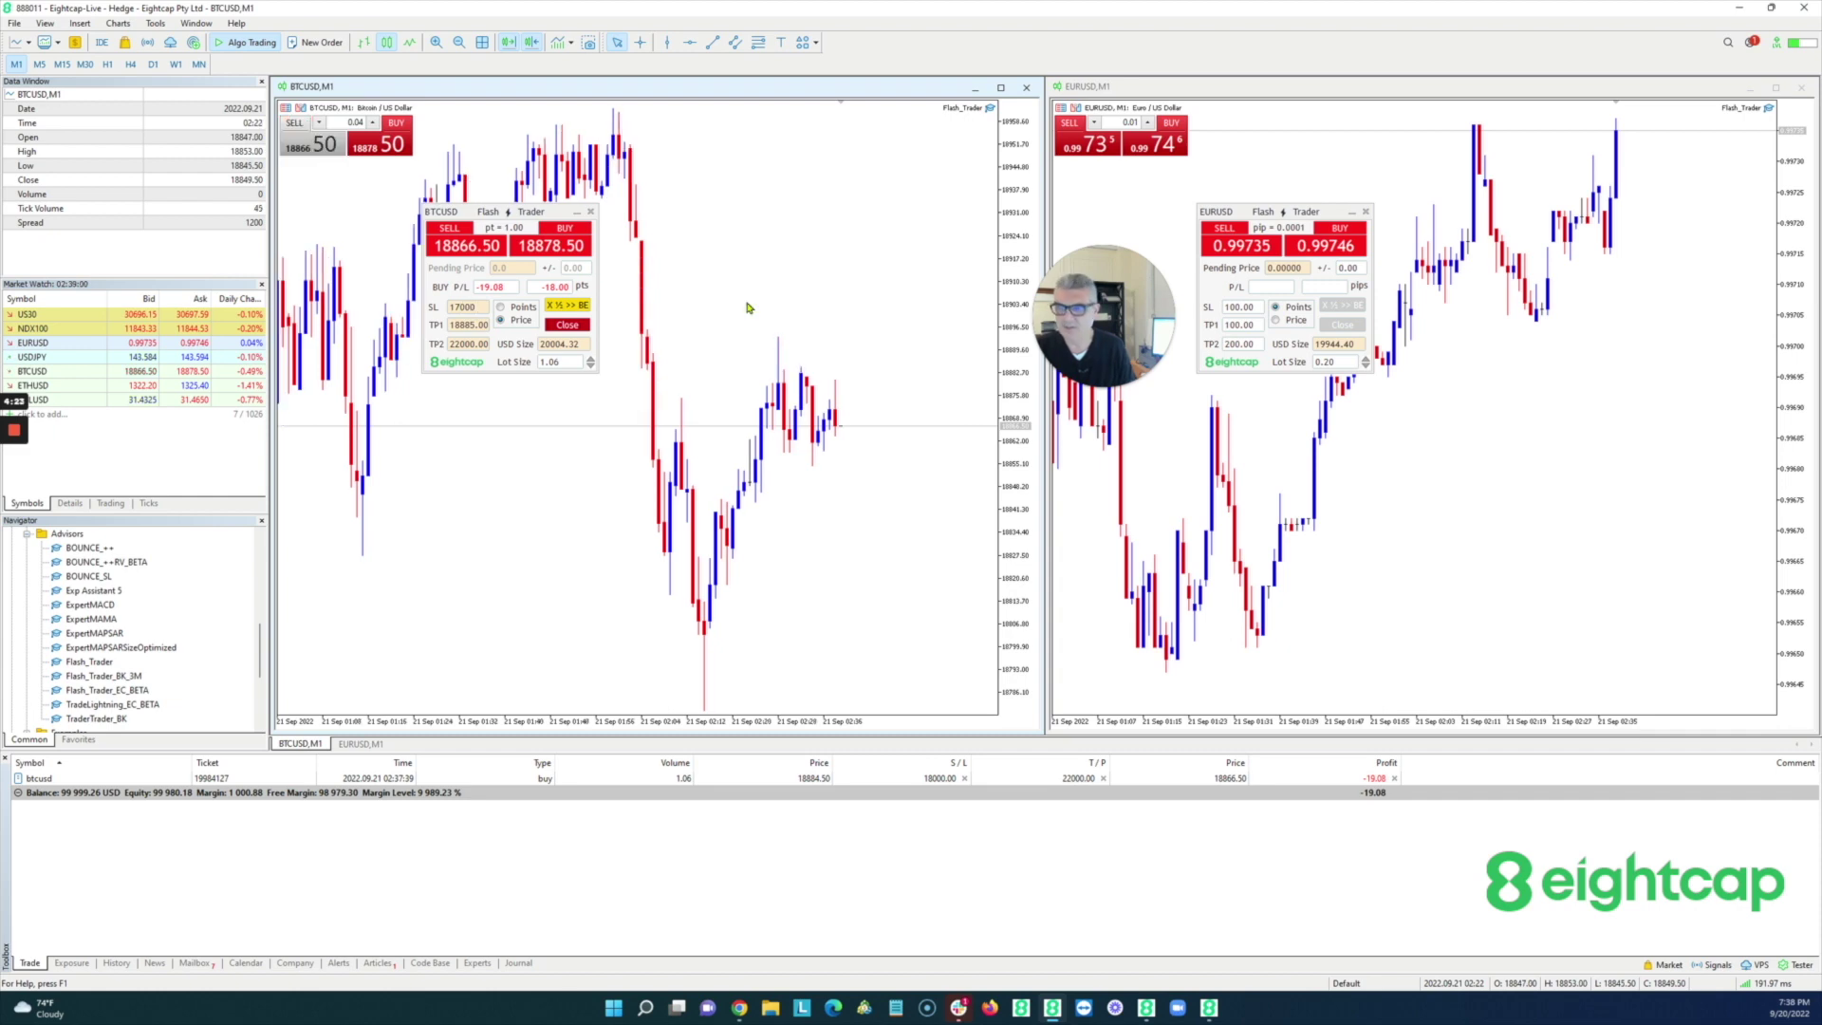
key(Return)
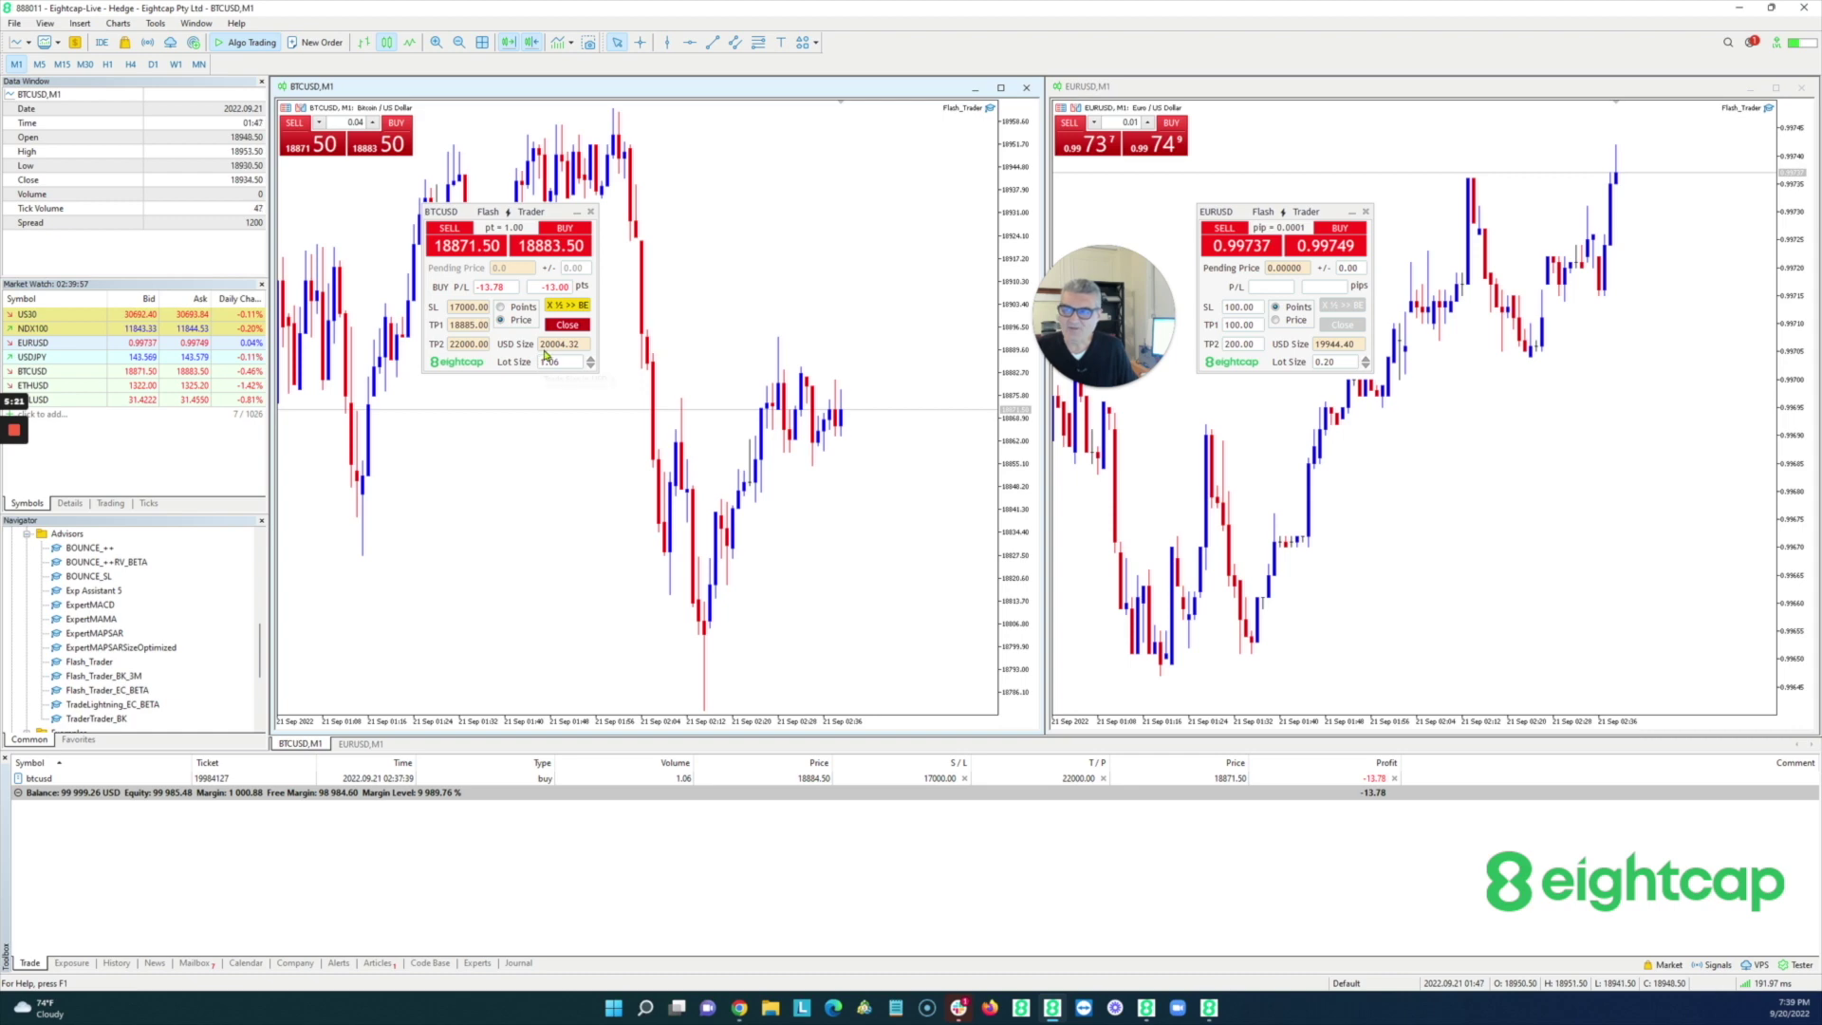
Step: Enter 20000 as the EURUSD Flash Trader USD size, recalculating to 0.20 lots
click(1352, 348)
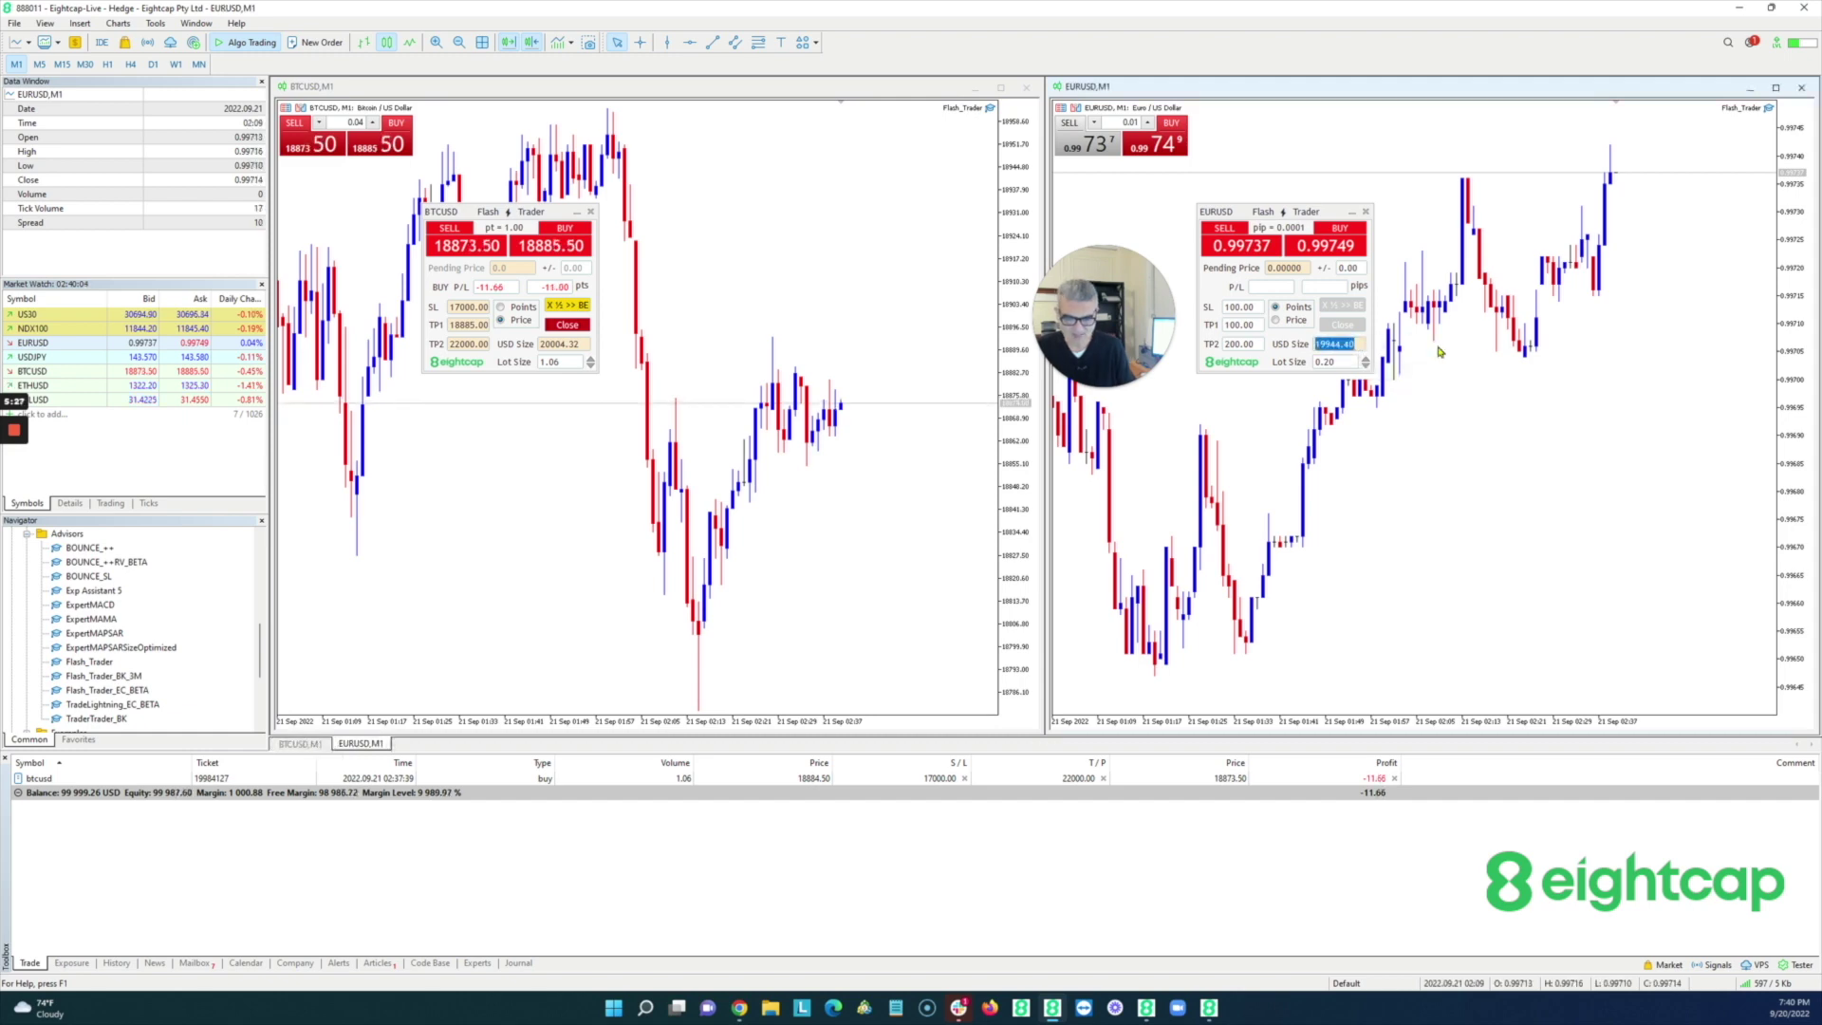
text(2000)
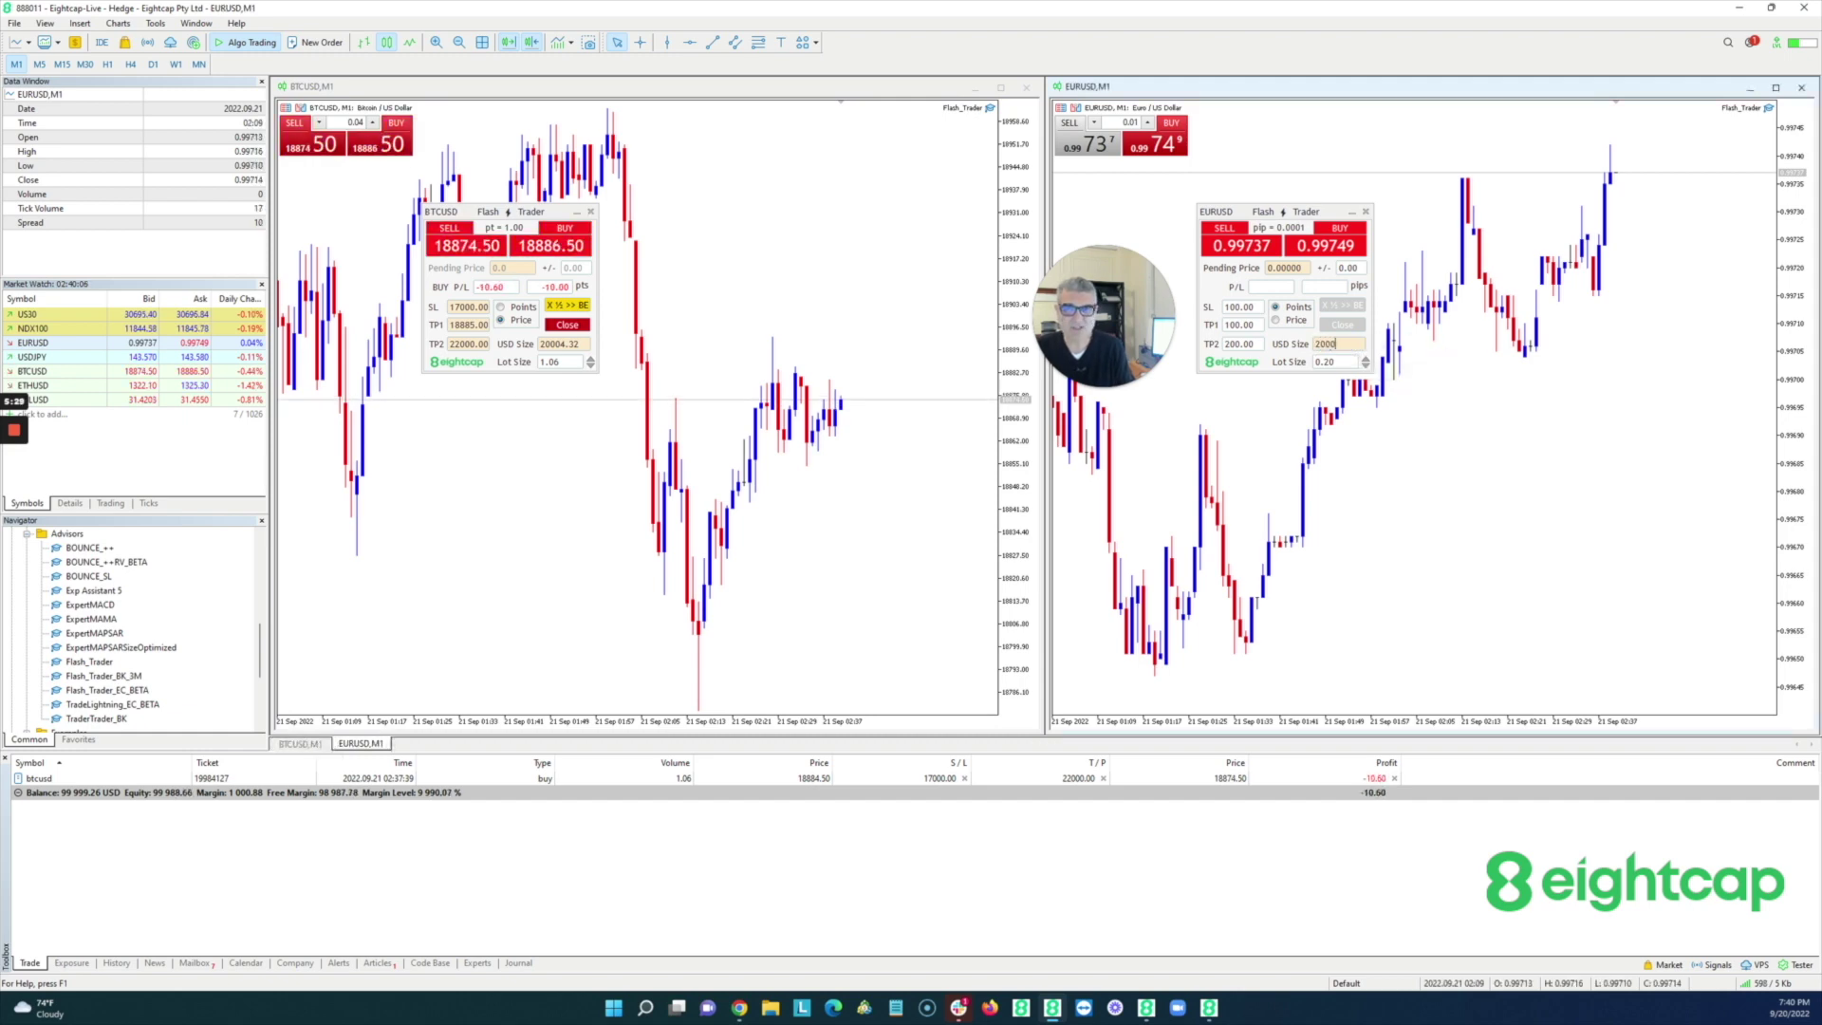
text(0)
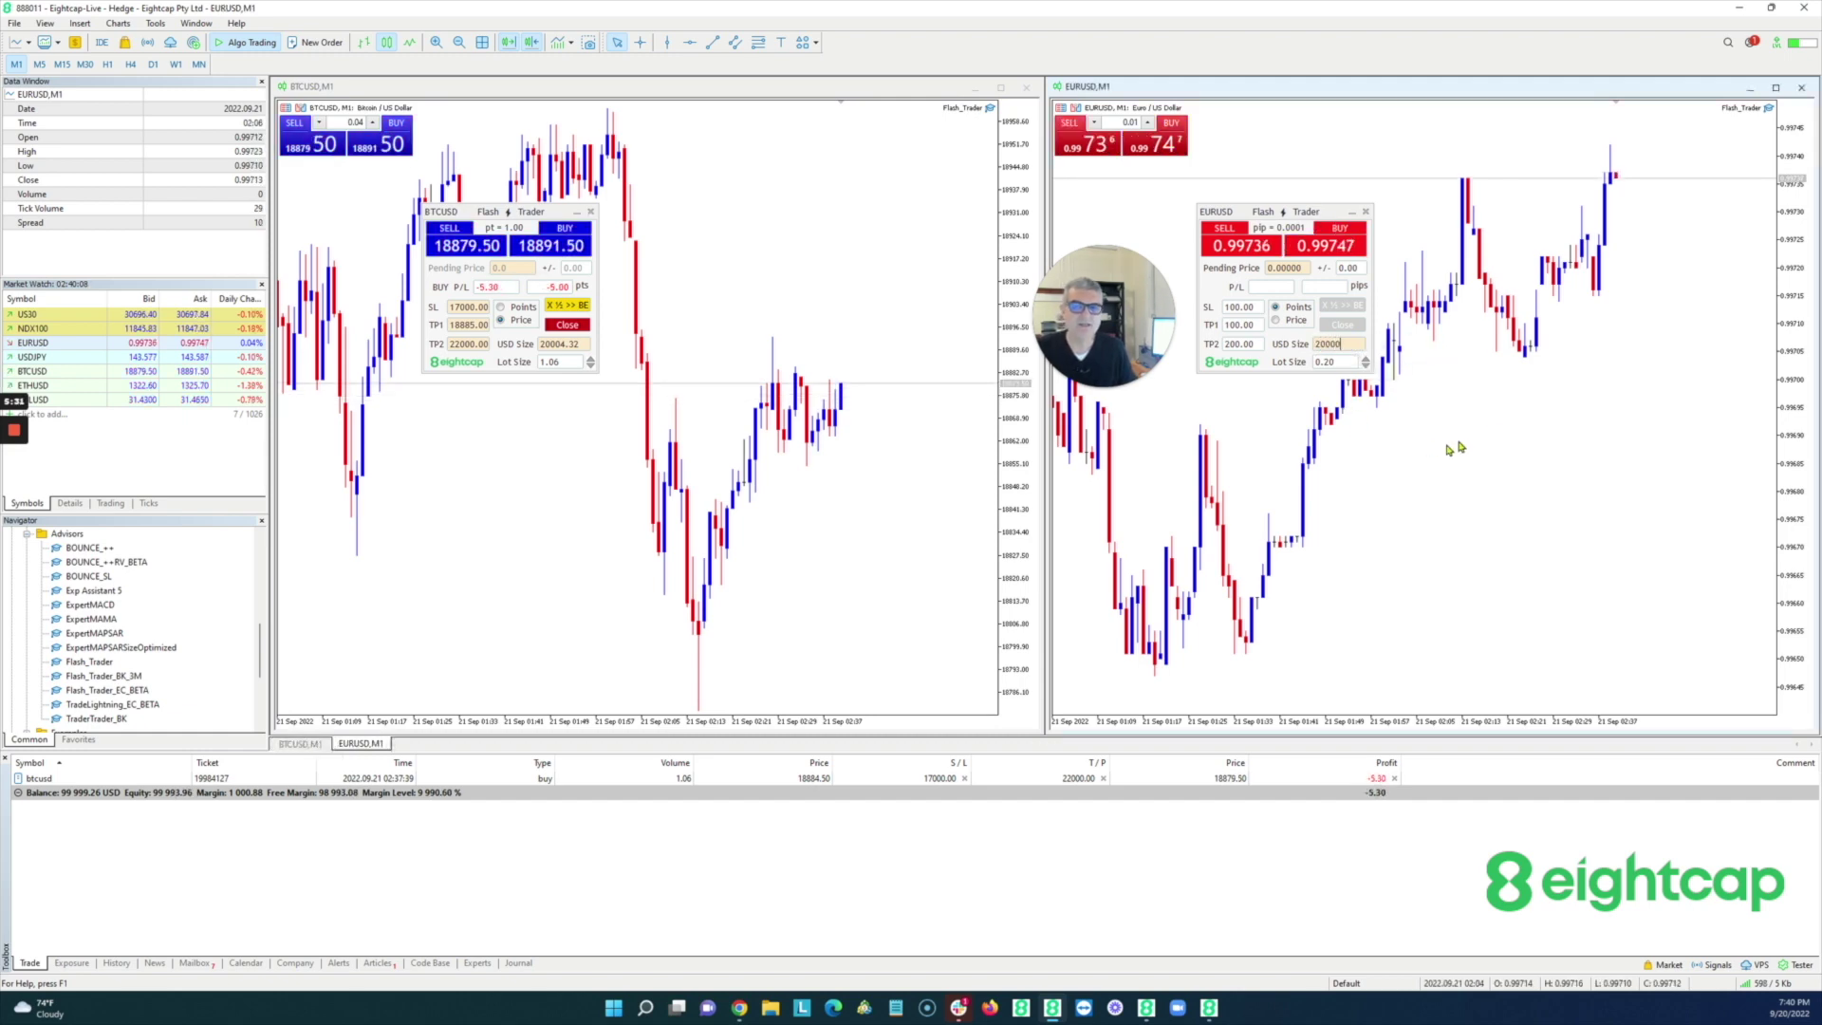
key(Return)
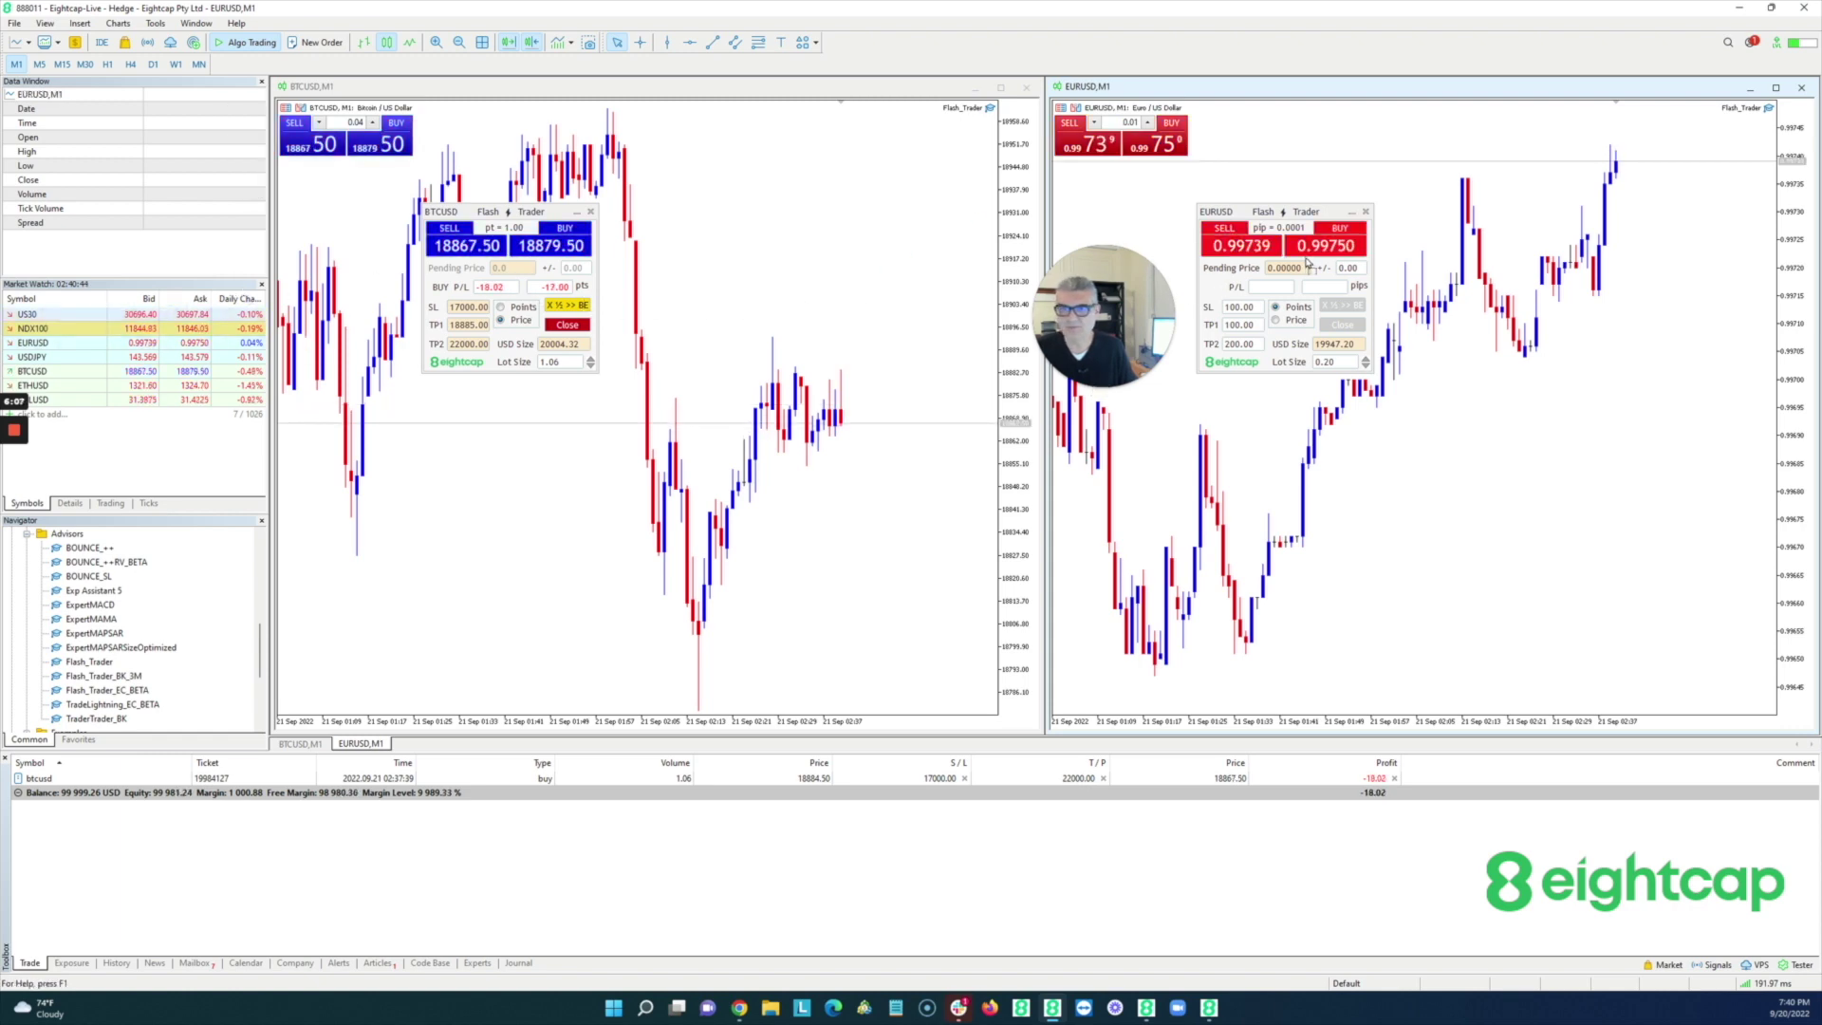
Step: Switch the right chart to US30, size the order at 20000 USD (0.07 lots) and buy
text(US30)
key(Return)
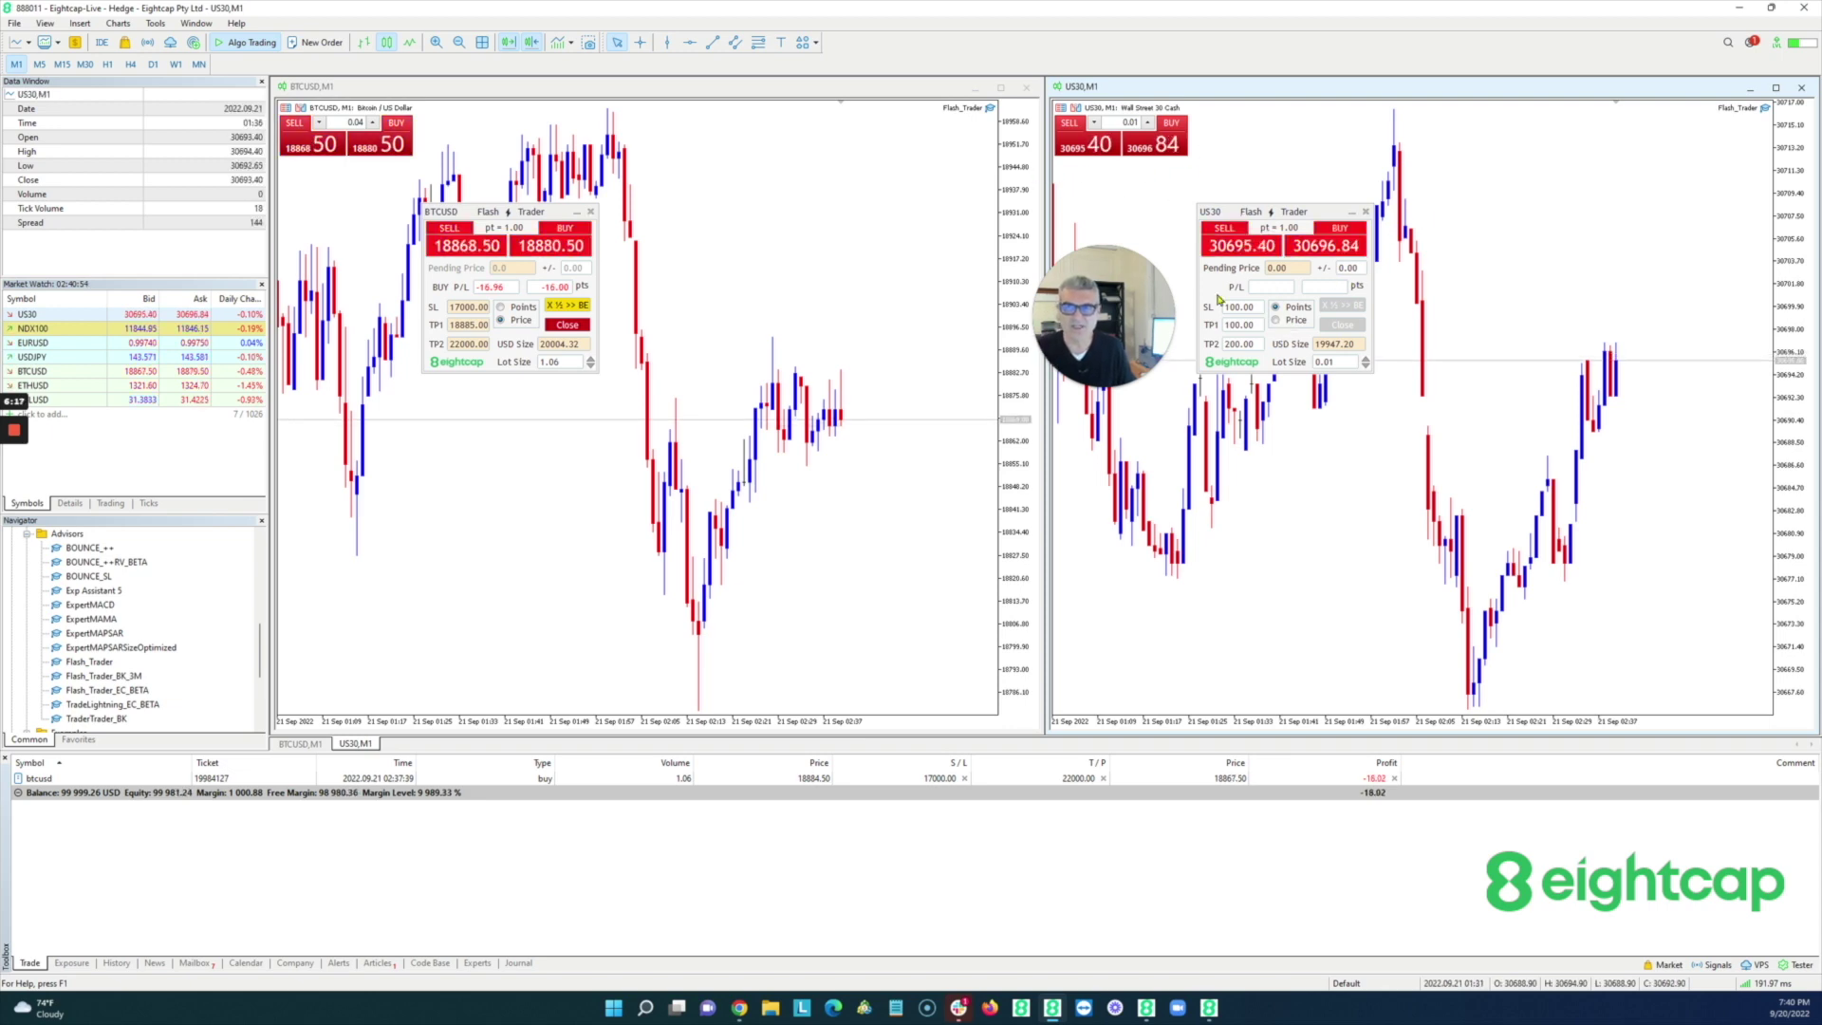
double_click(1355, 346)
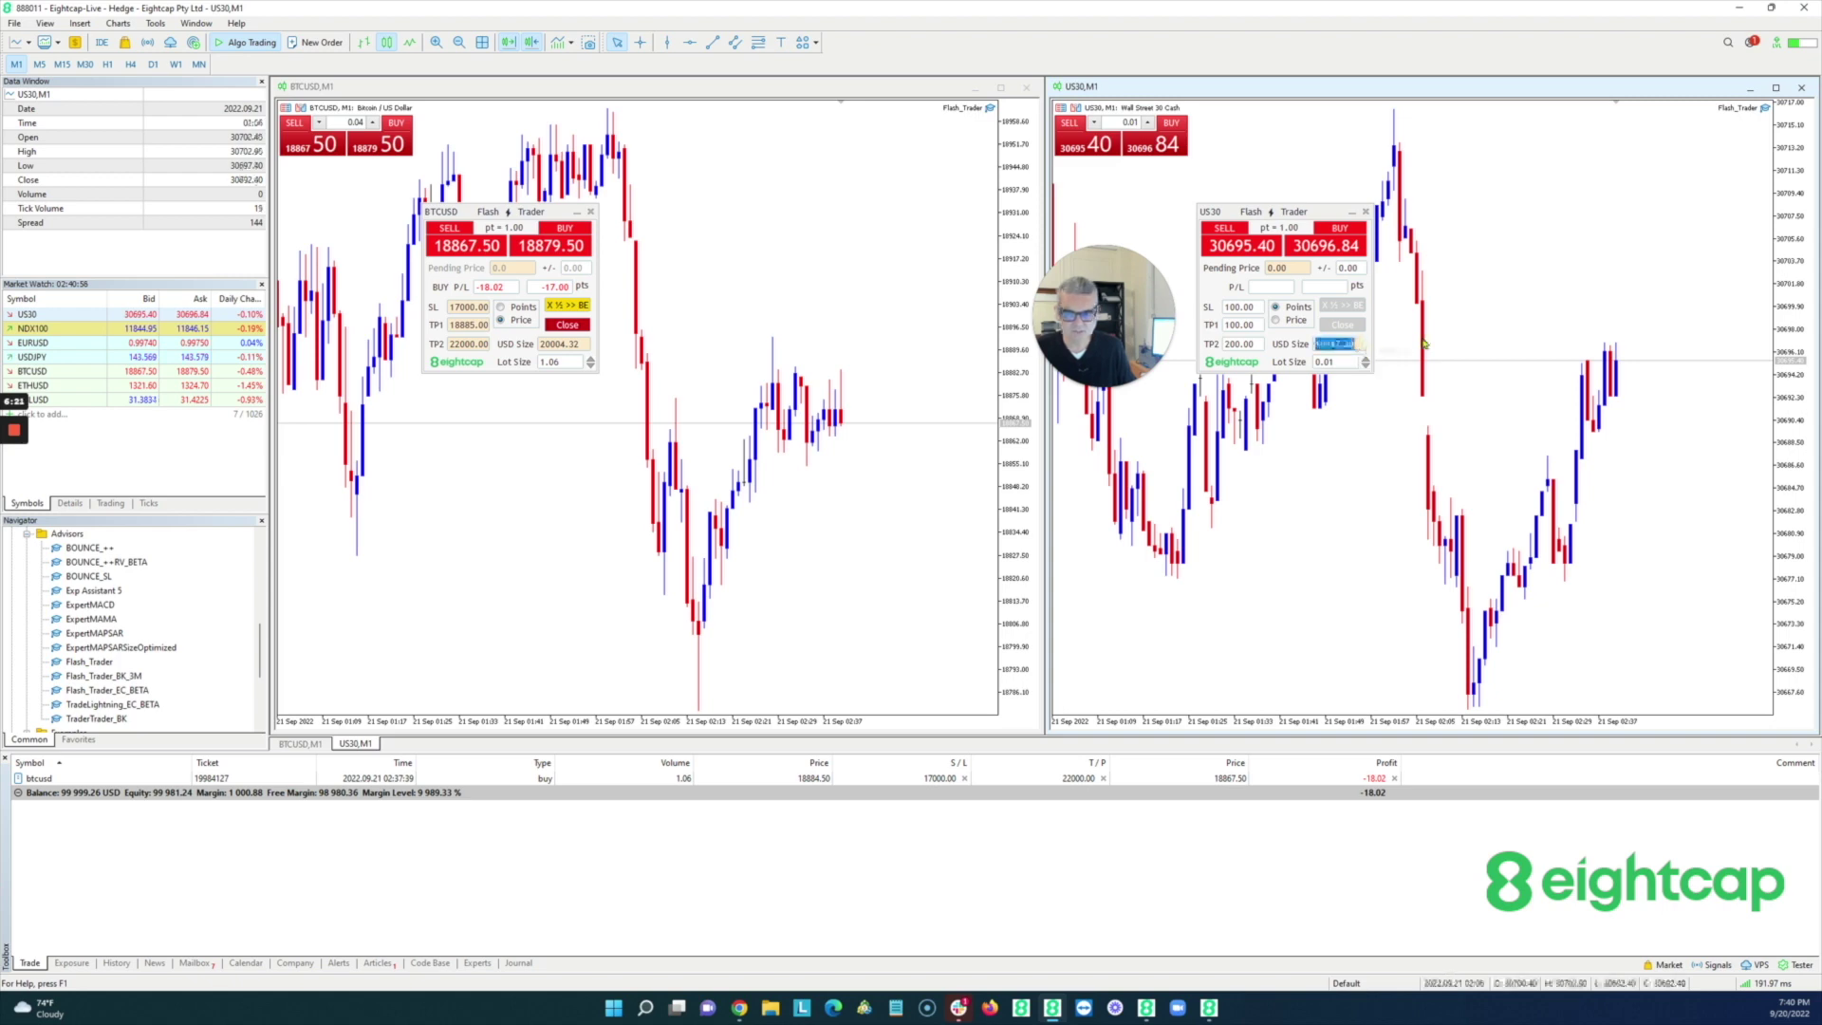
text(2000)
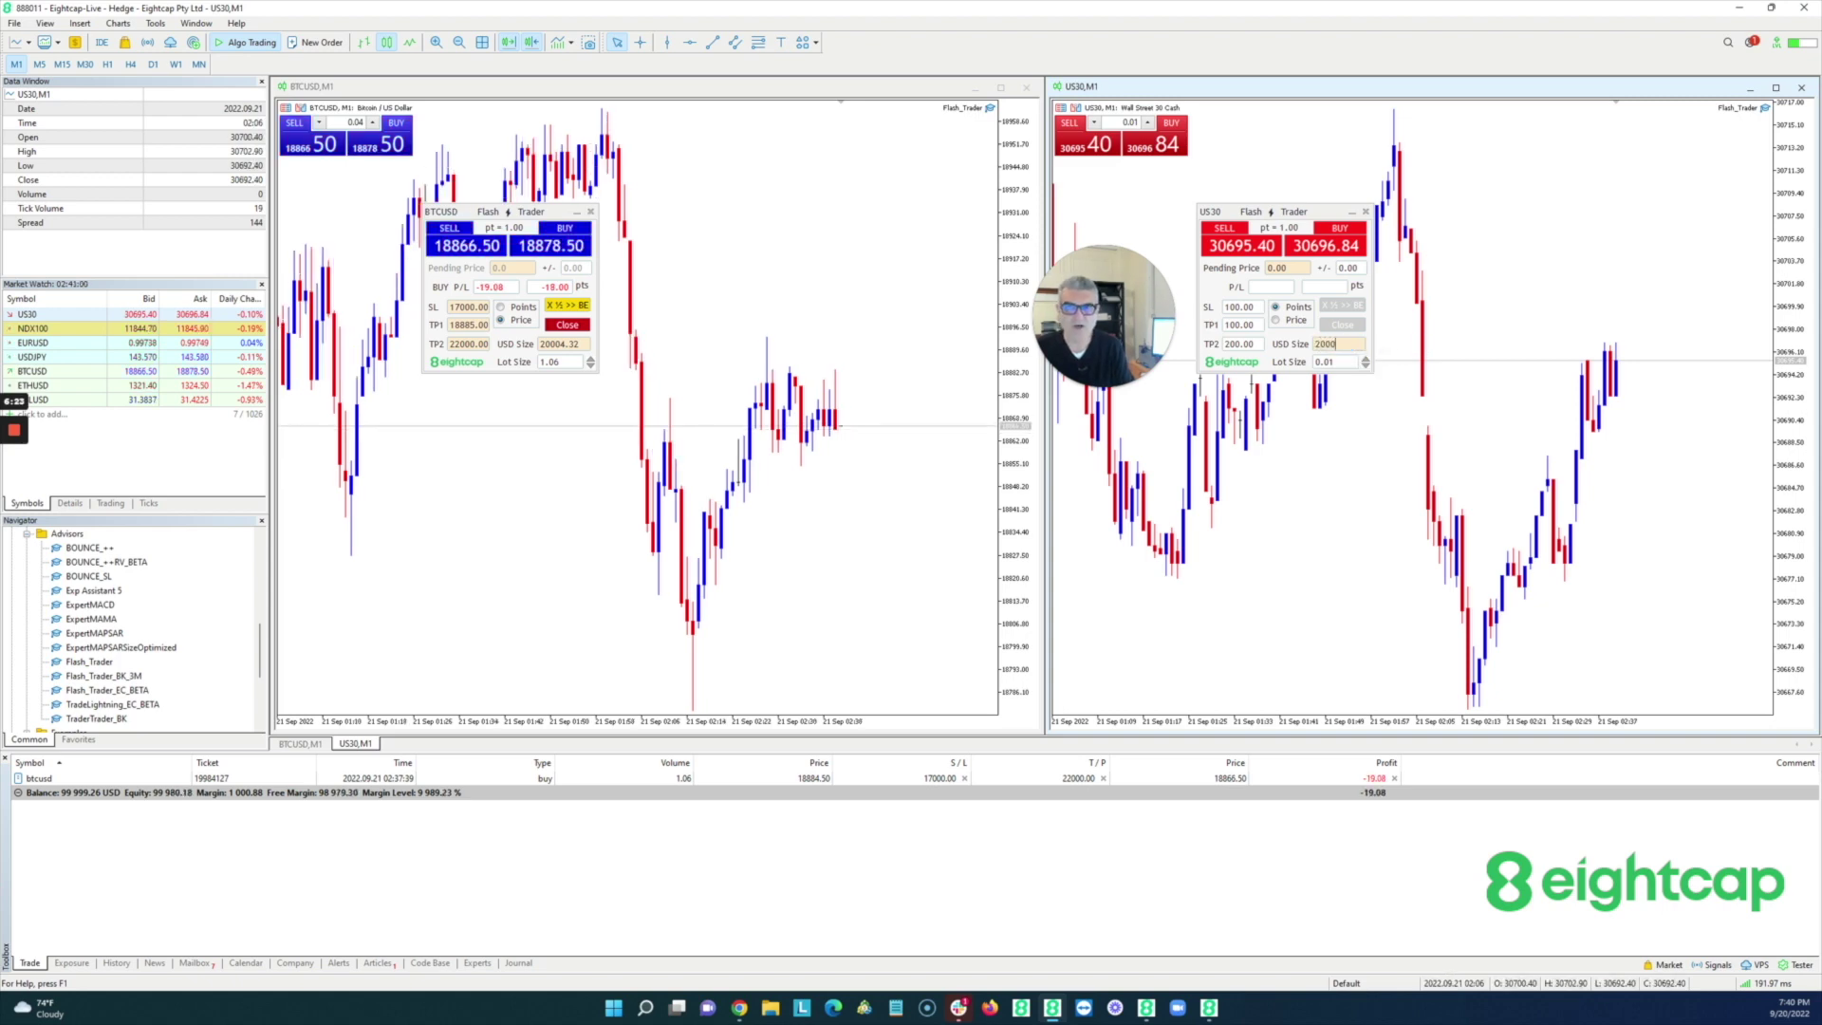
text(0)
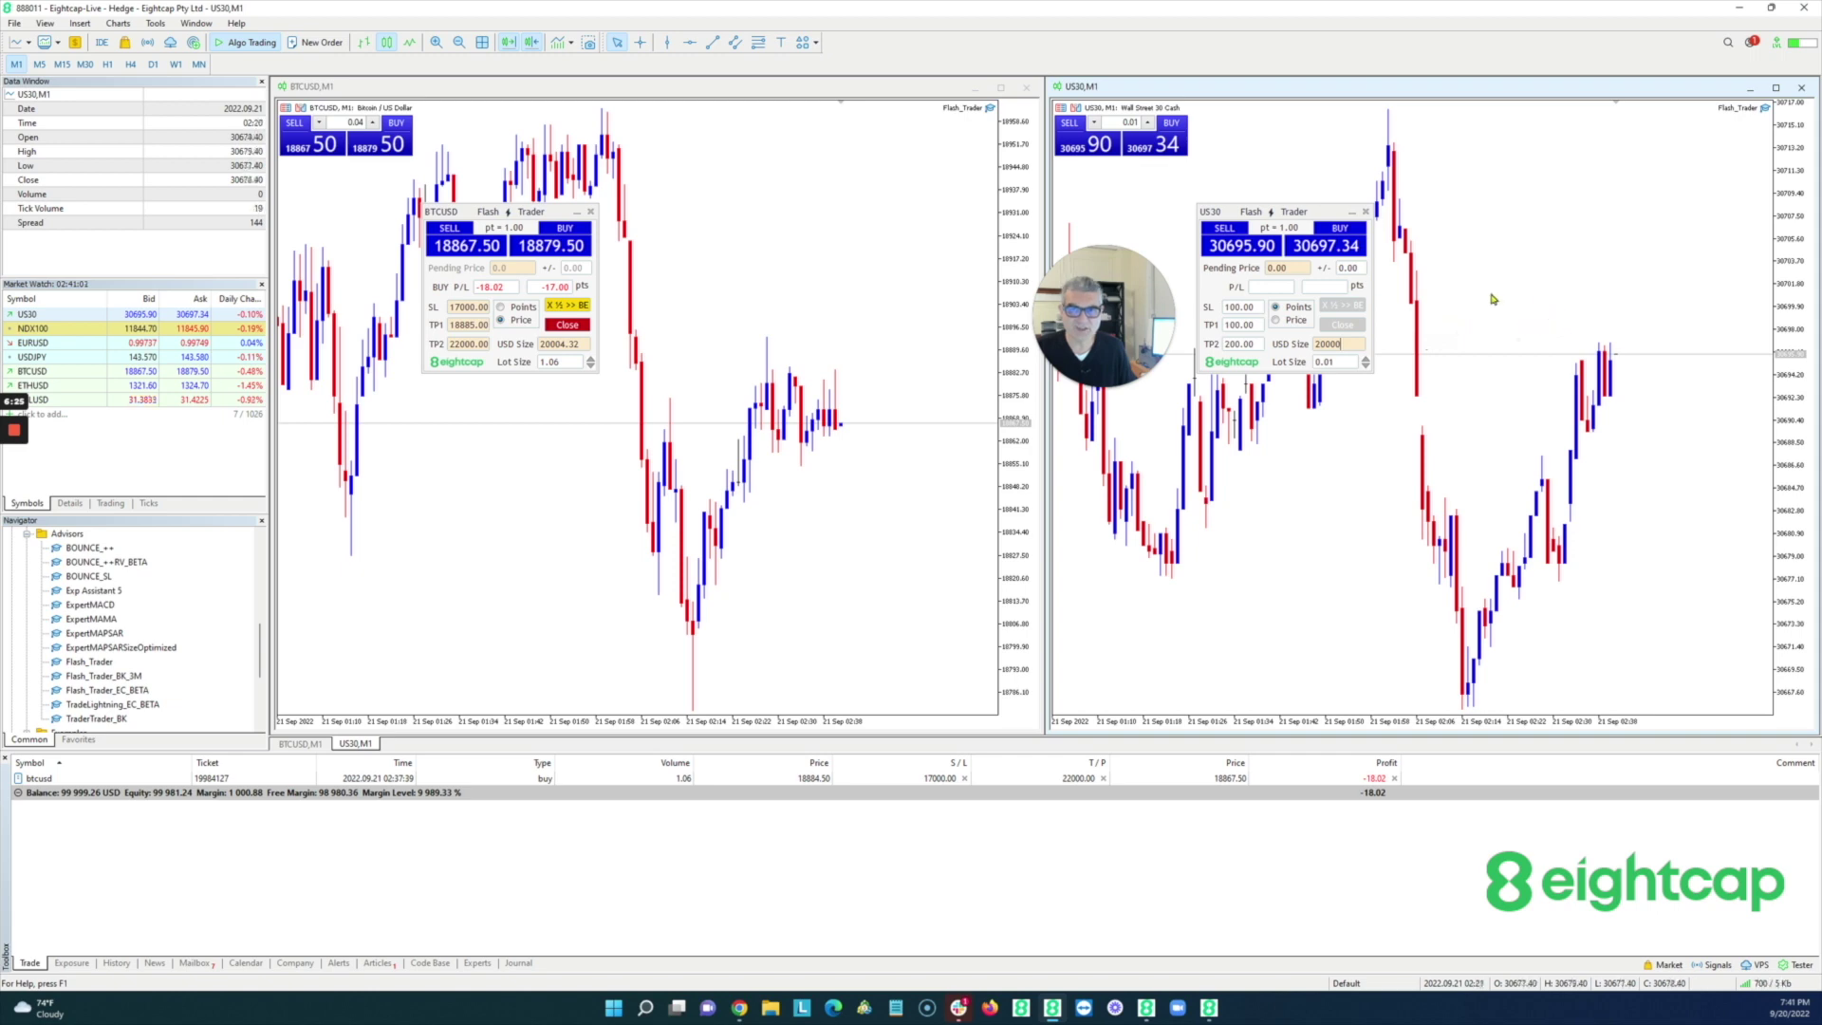
key(Return)
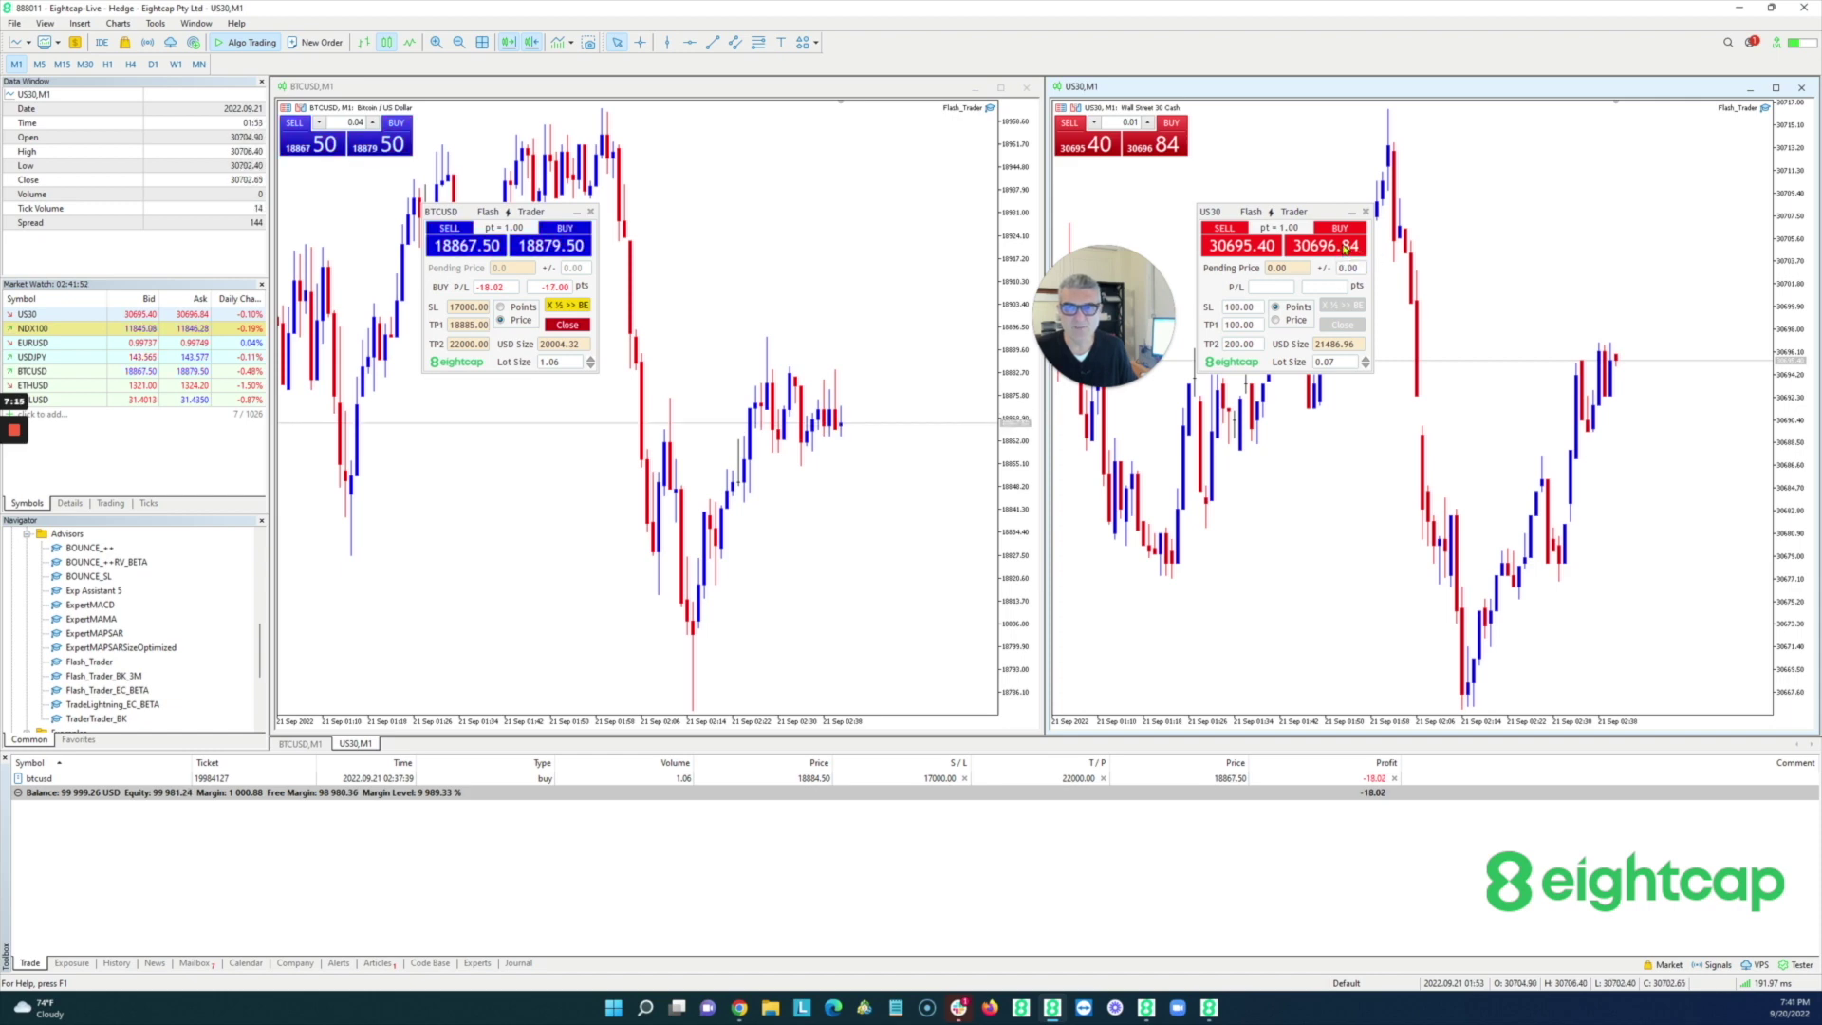
click(1345, 249)
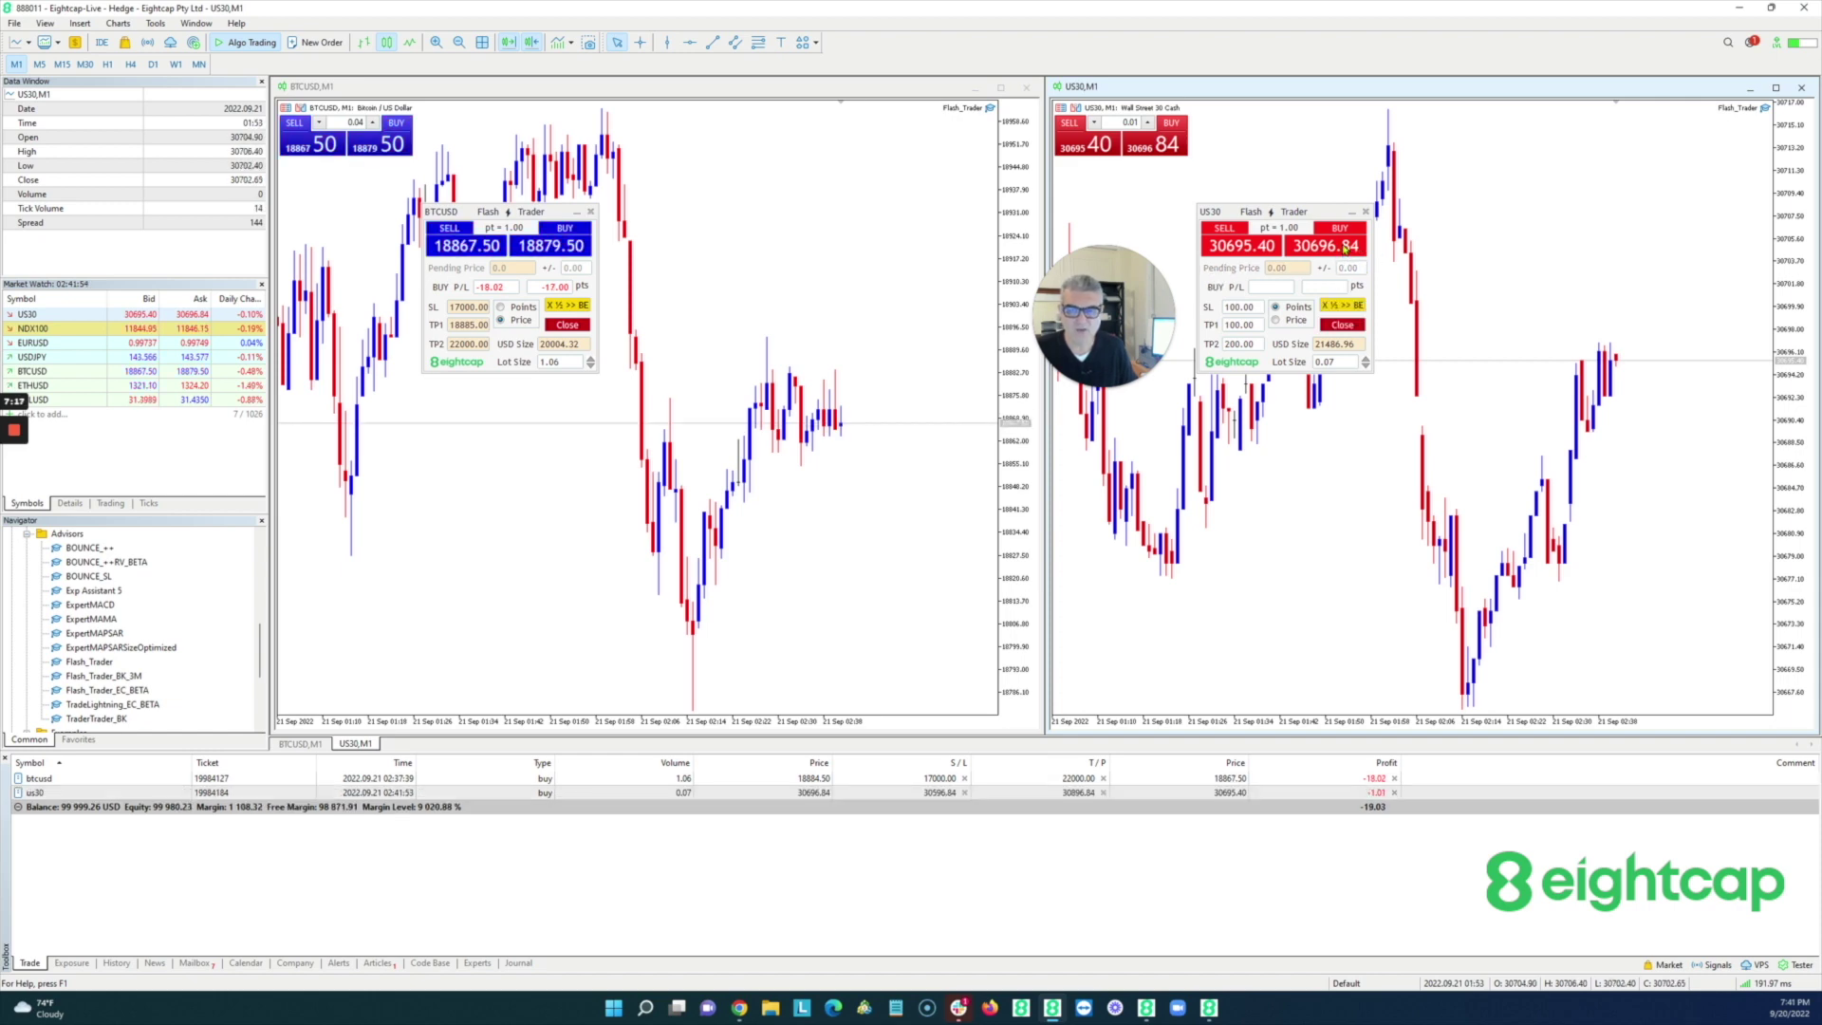
Step: Set the US30 TP1 to 1 point, partially closing the buy down to 0.03 lots
double_click(1243, 326)
text(1)
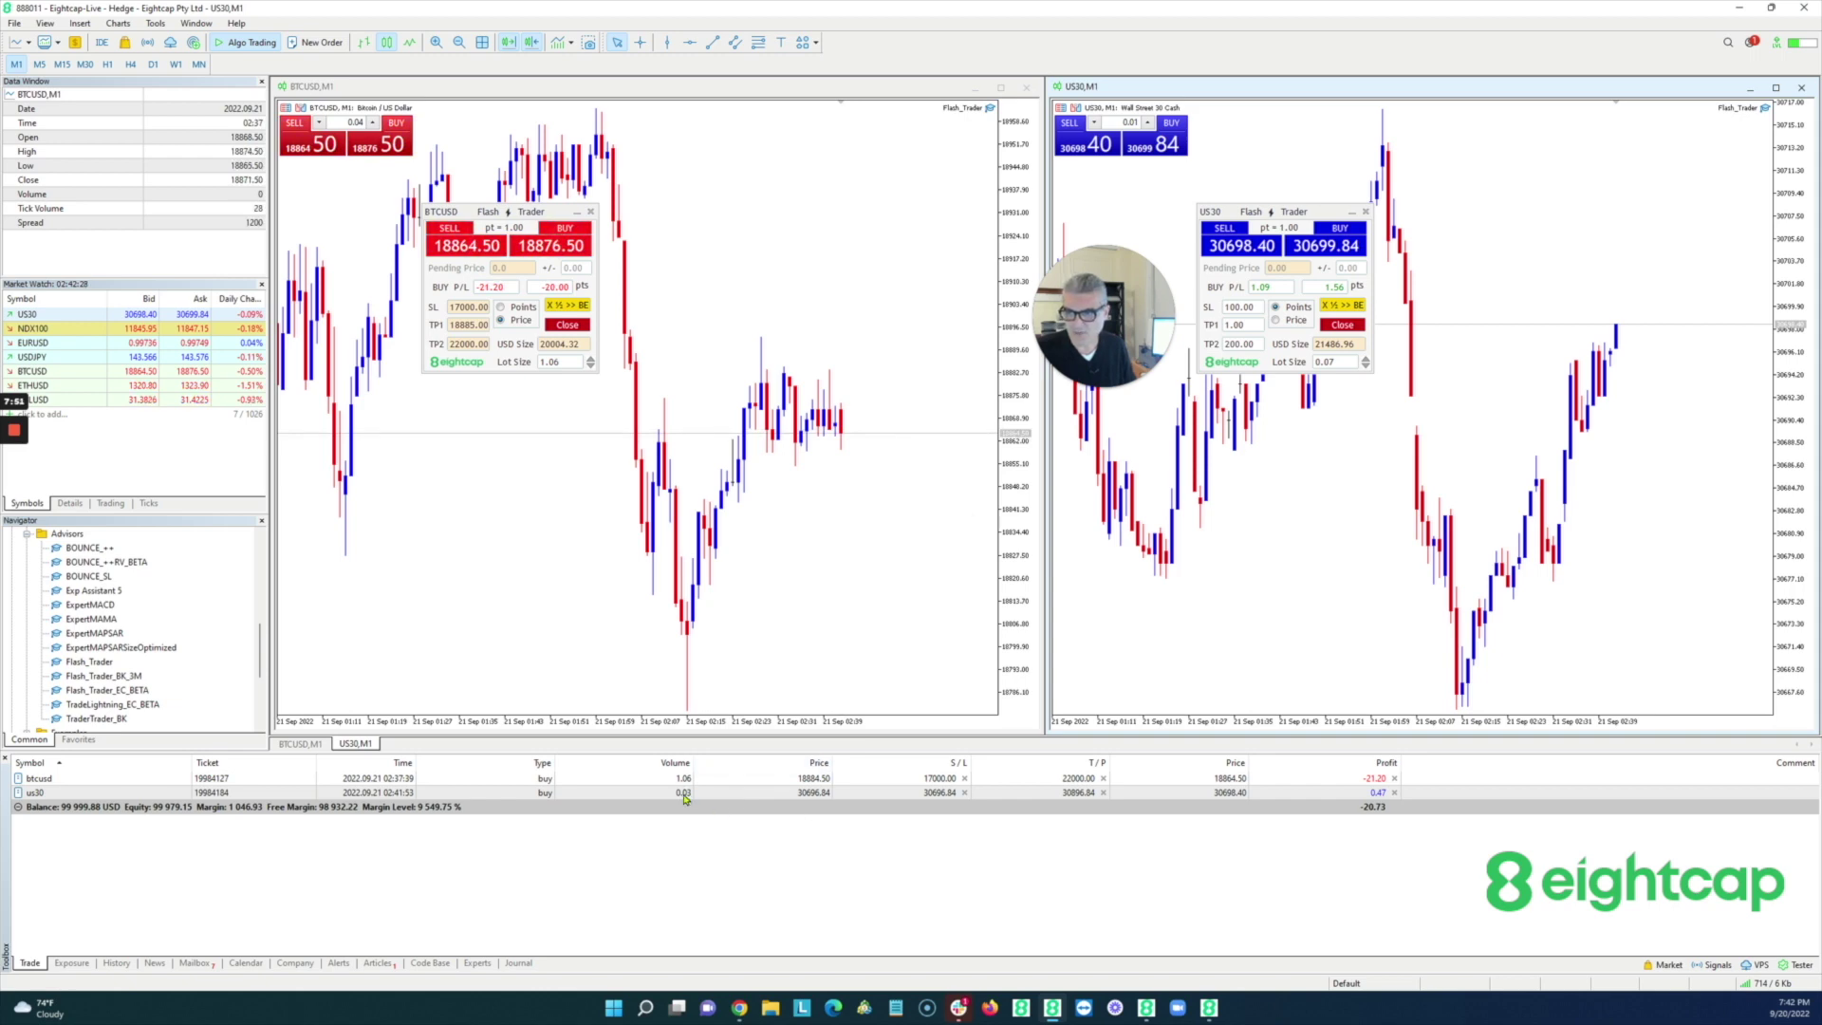
mouse_move(687, 802)
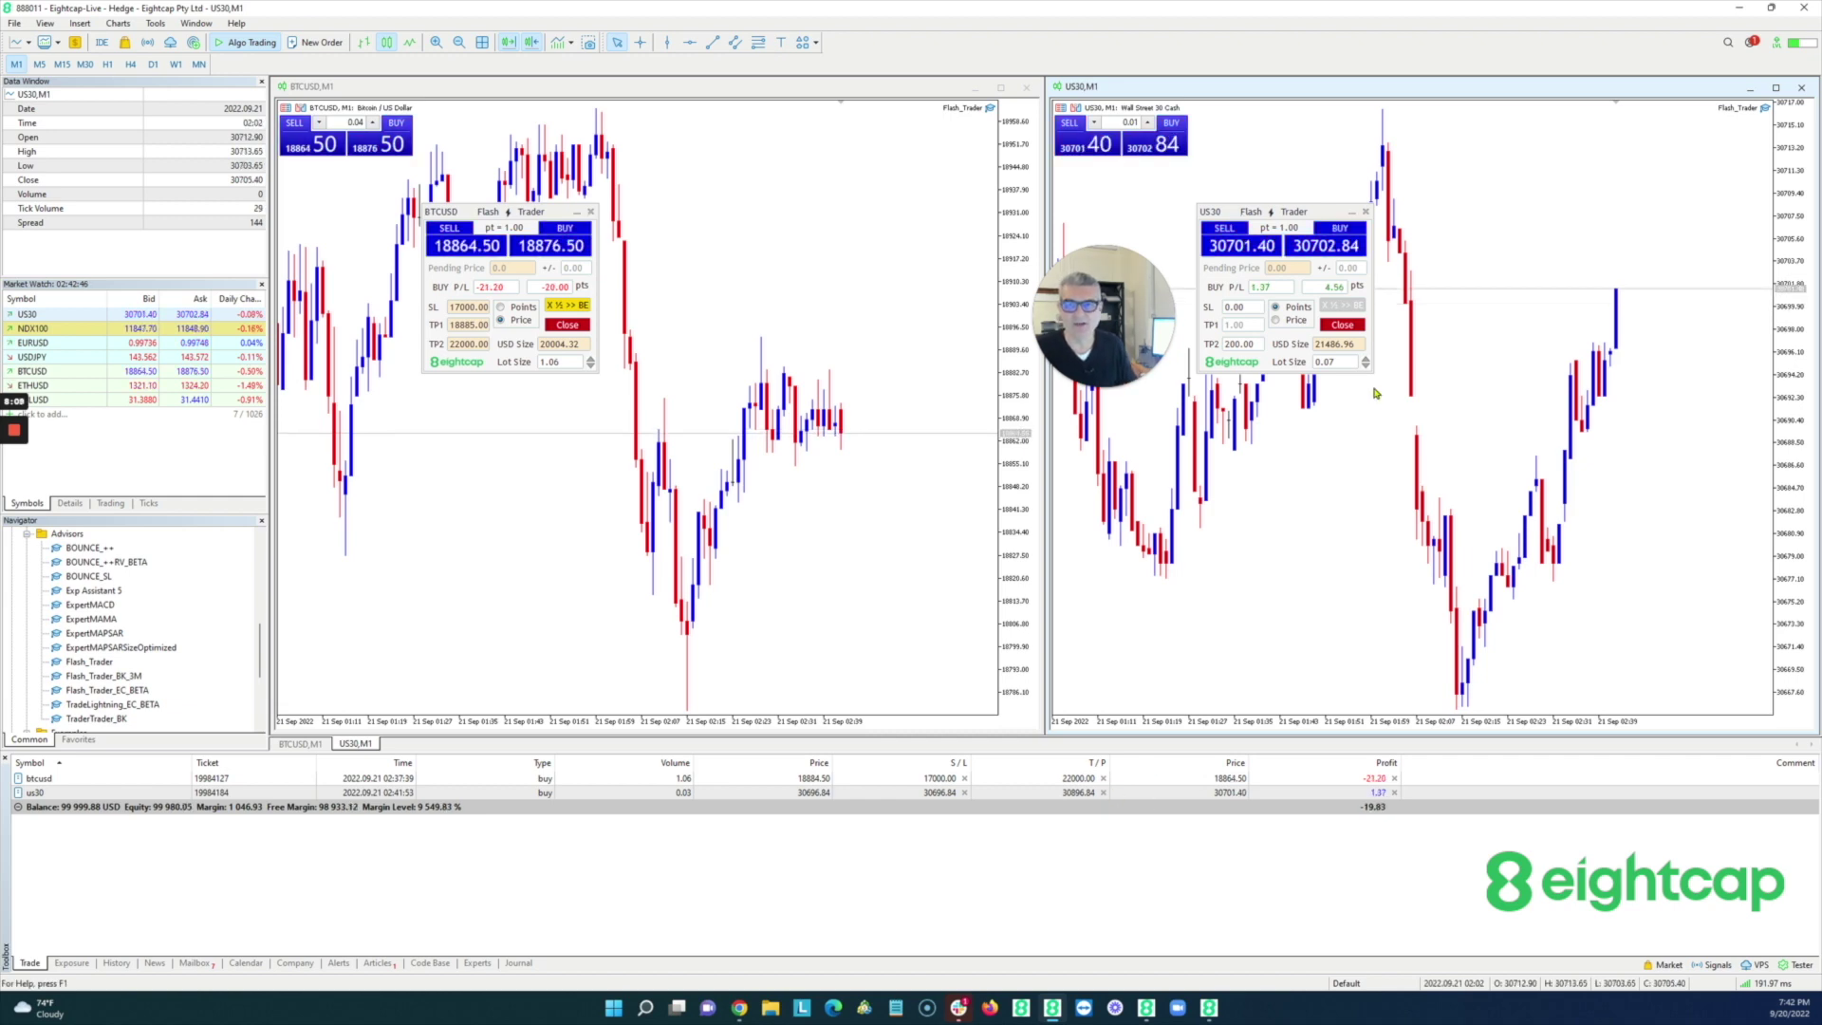
Step: Close the remaining US30 buy and reset the US30 Flash Trader panel
click(1343, 325)
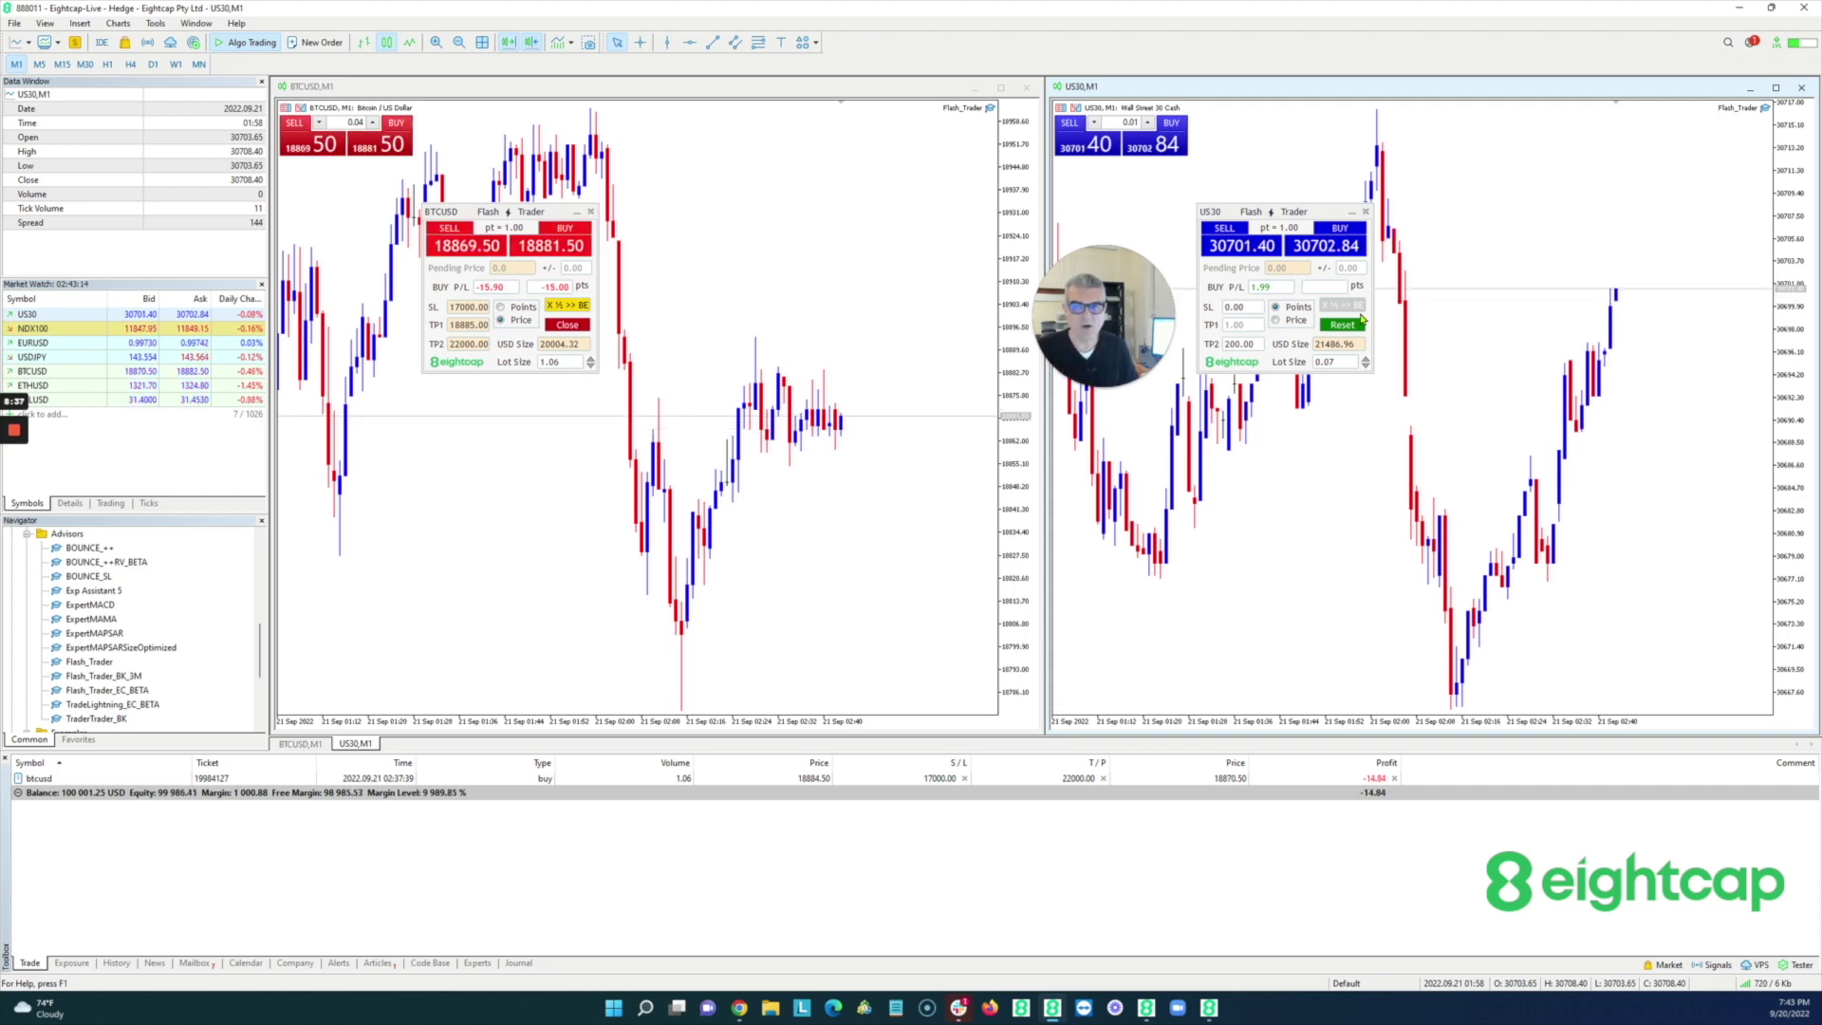
click(1343, 326)
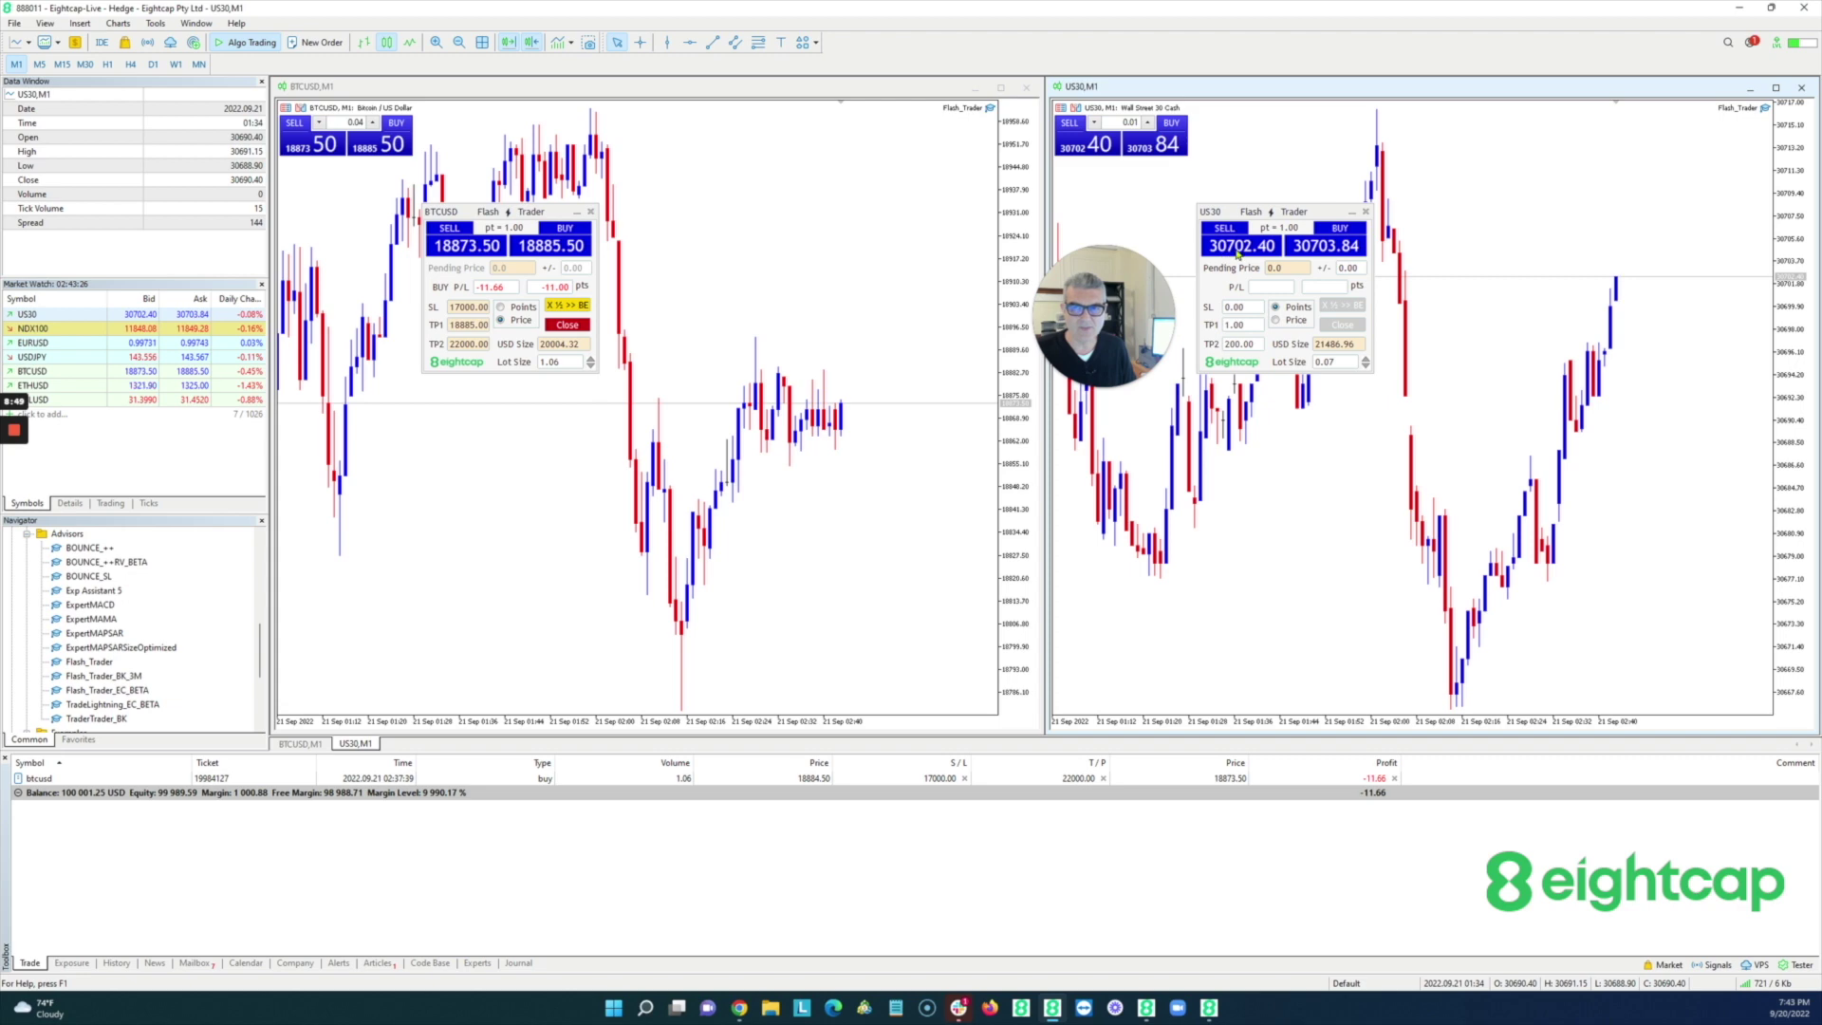
Step: Enter a 100-point stop loss, then switch the panel's stops and targets to price levels
double_click(1236, 308)
text(1)
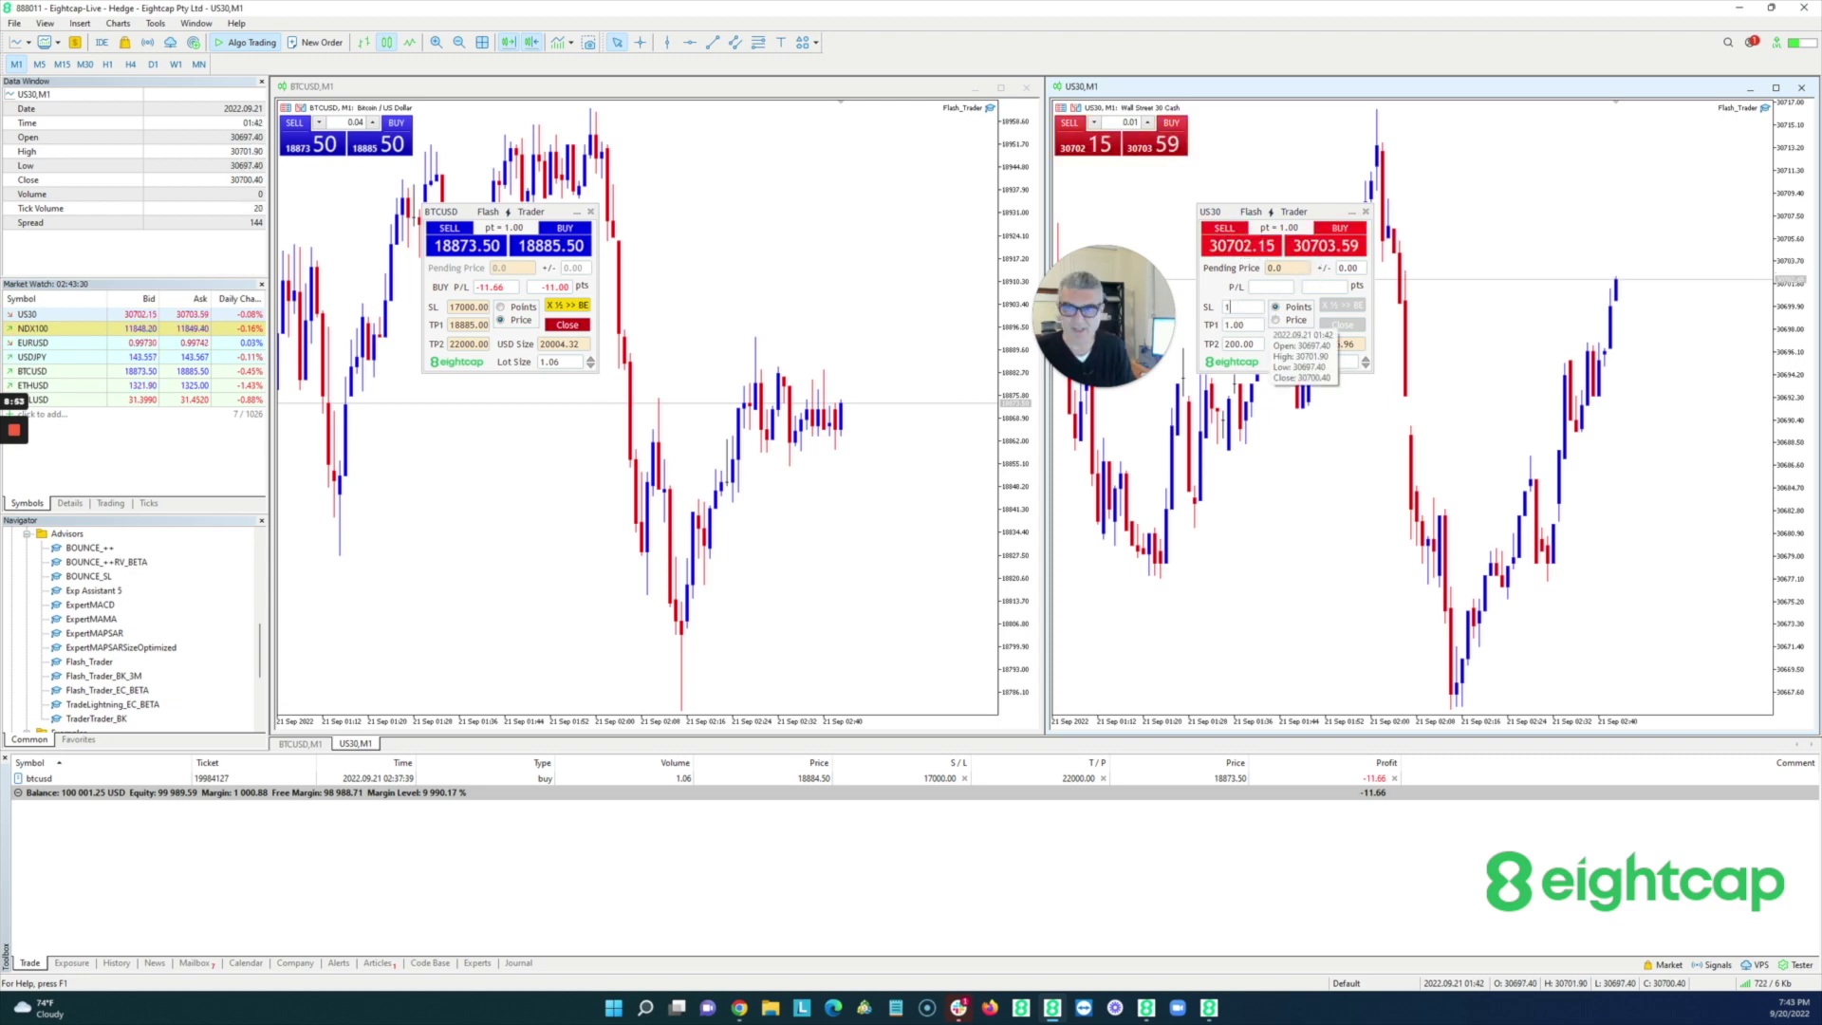
text(00)
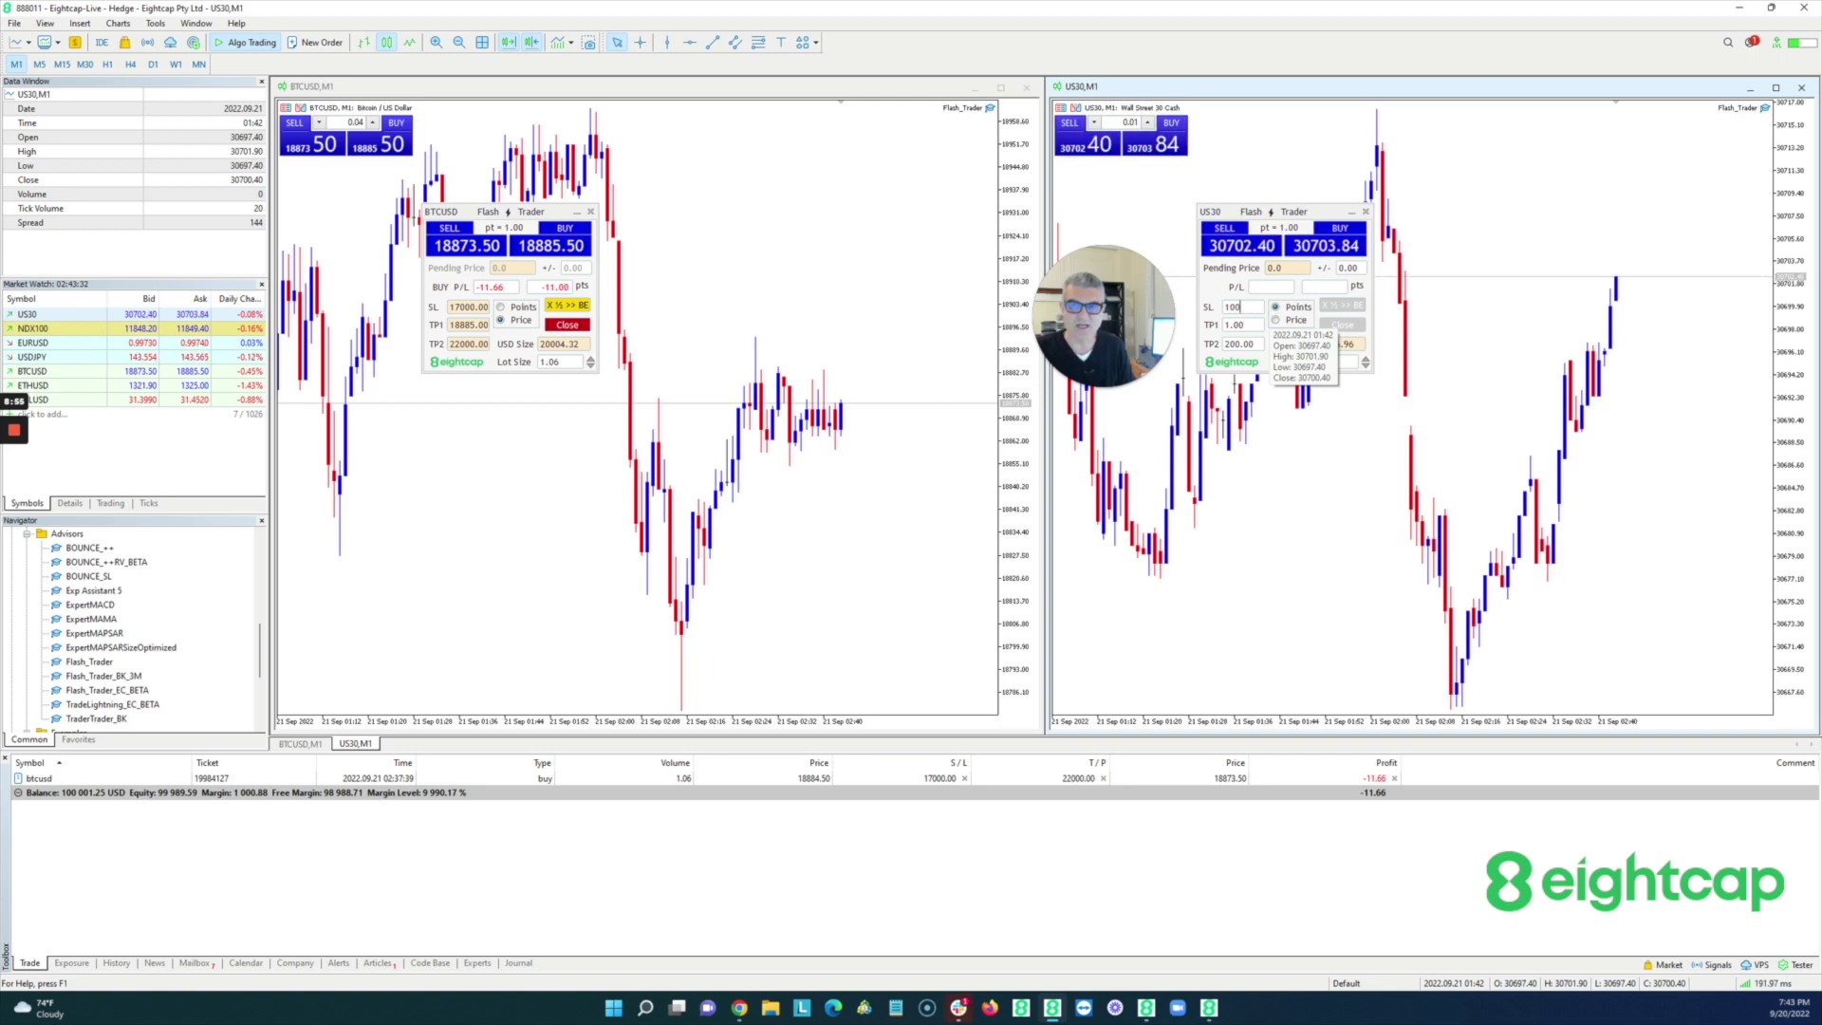
key(BackSpace)
key(BackSpace)
key(BackSpace)
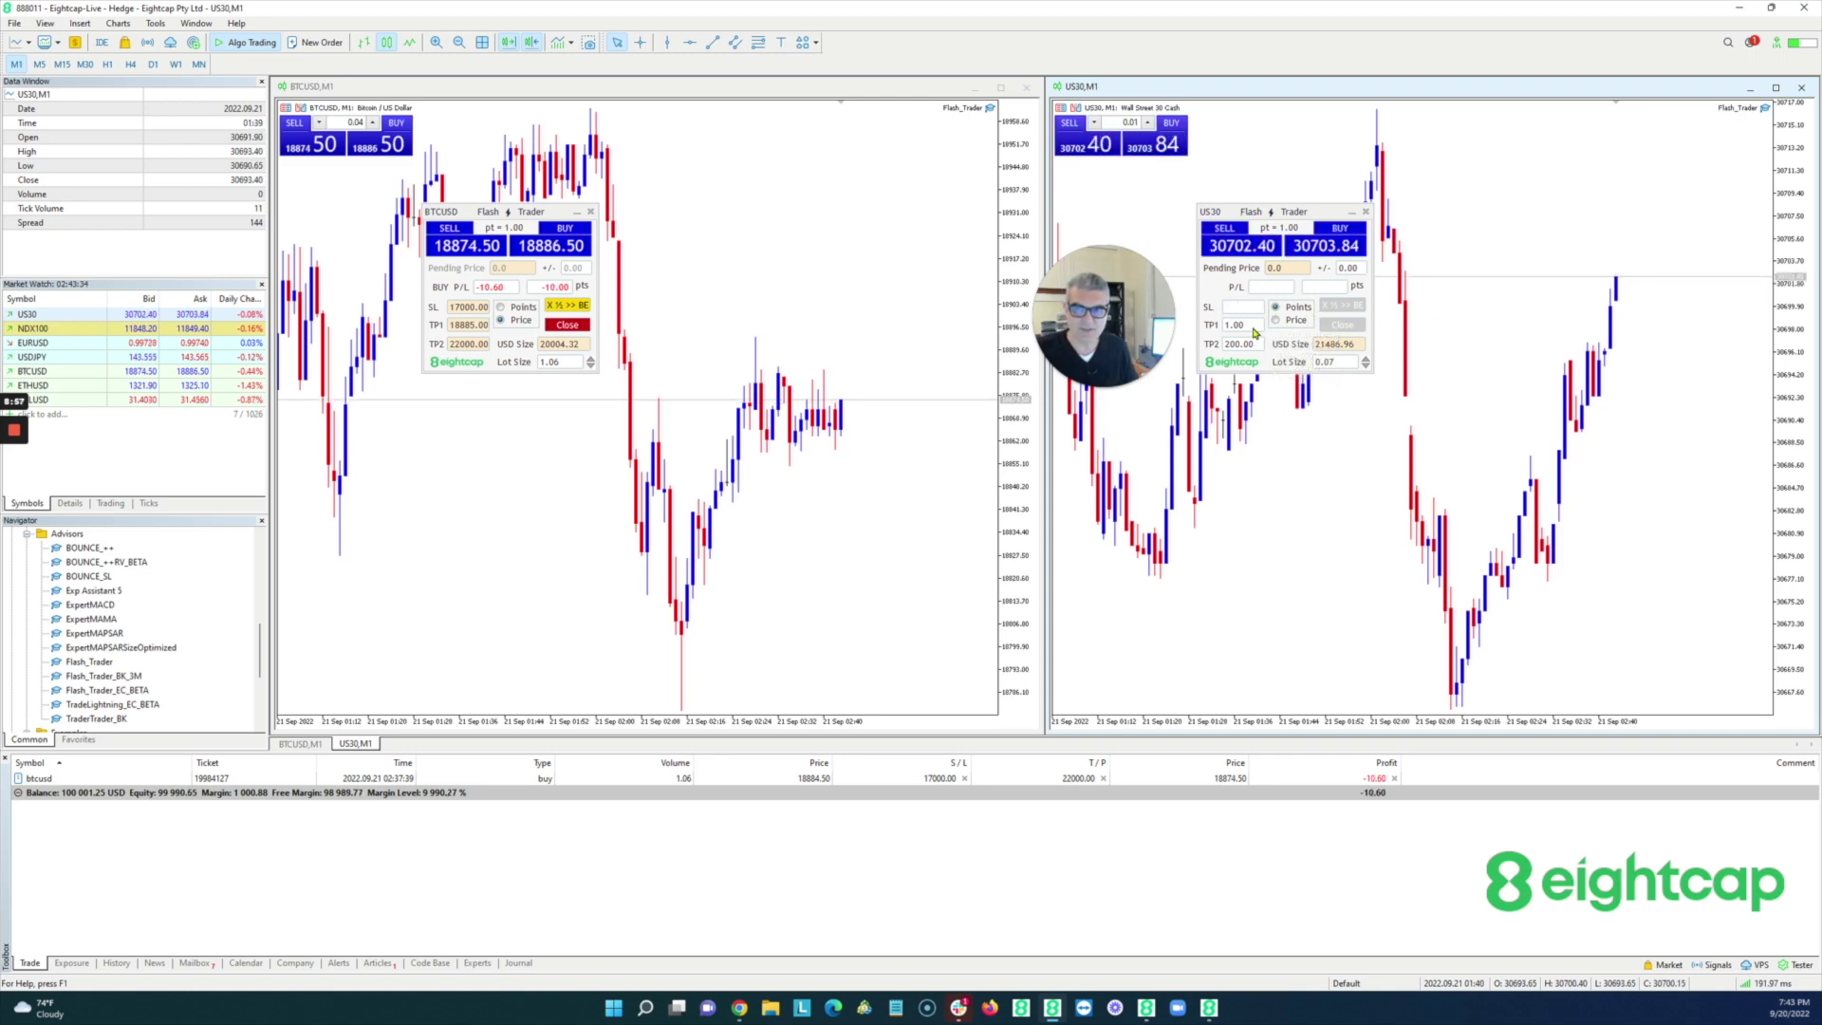
text(100)
key(Return)
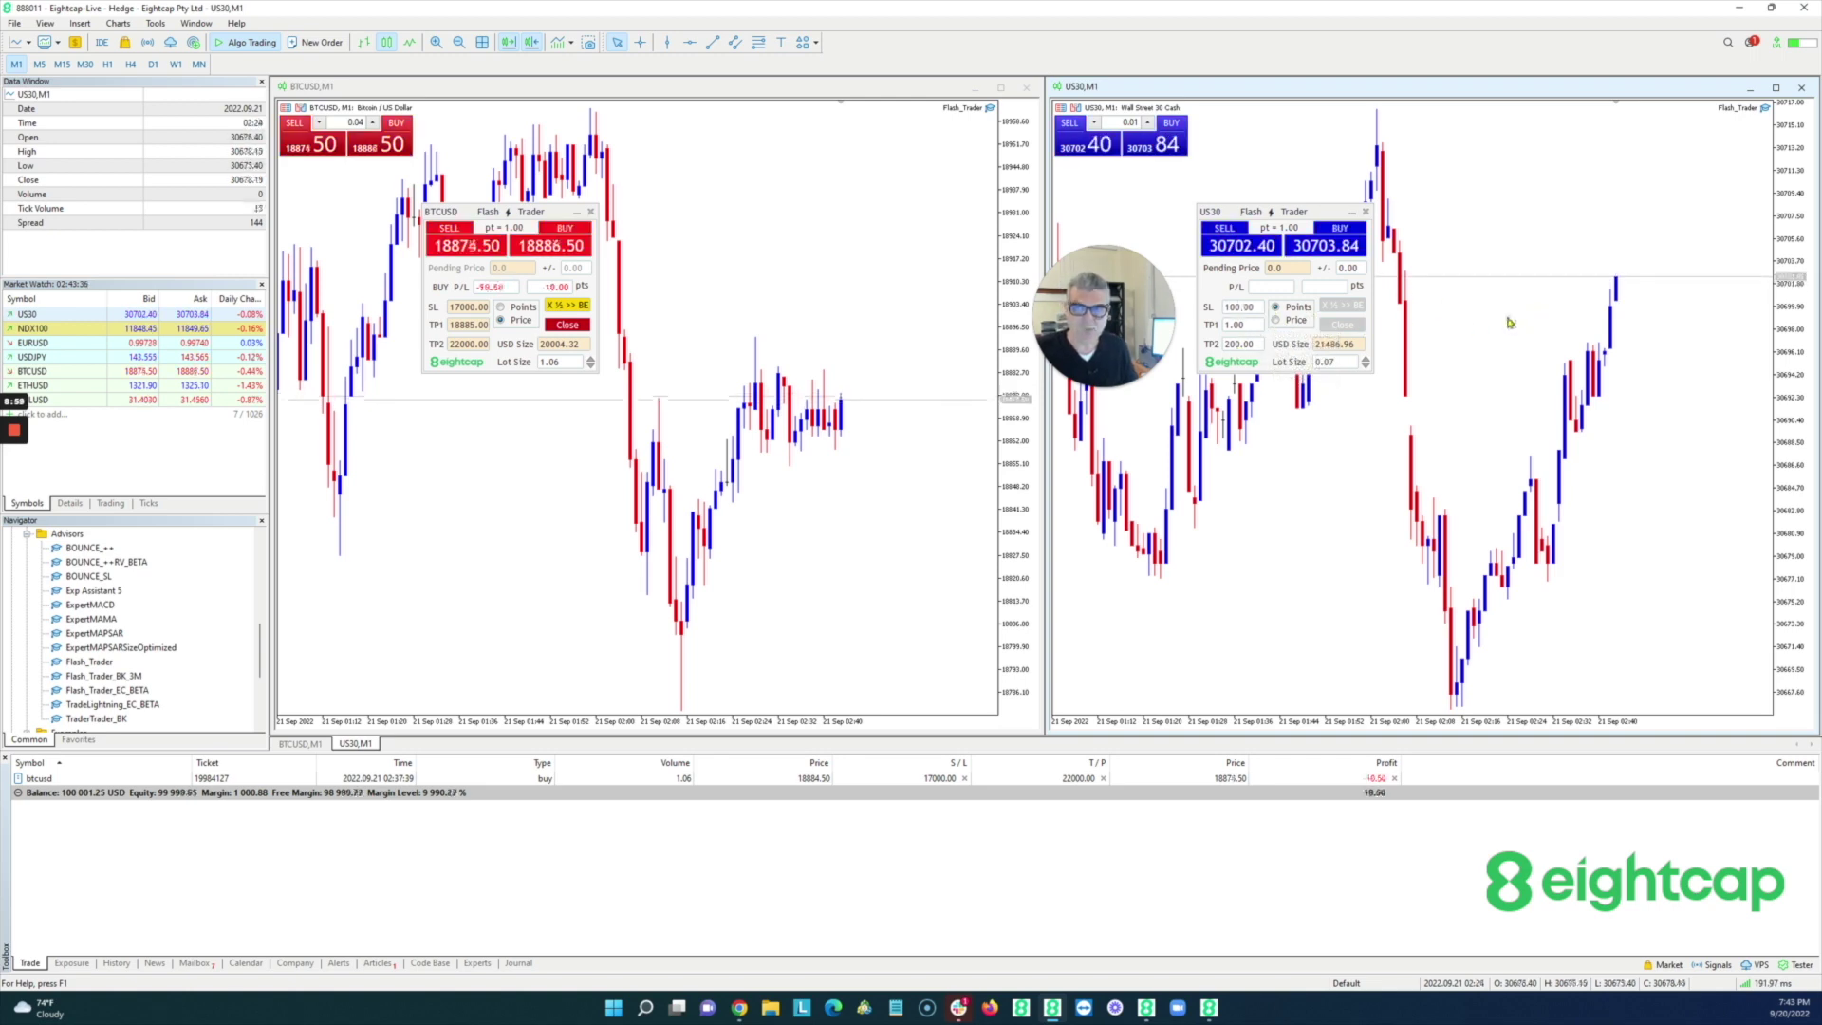
click(1277, 321)
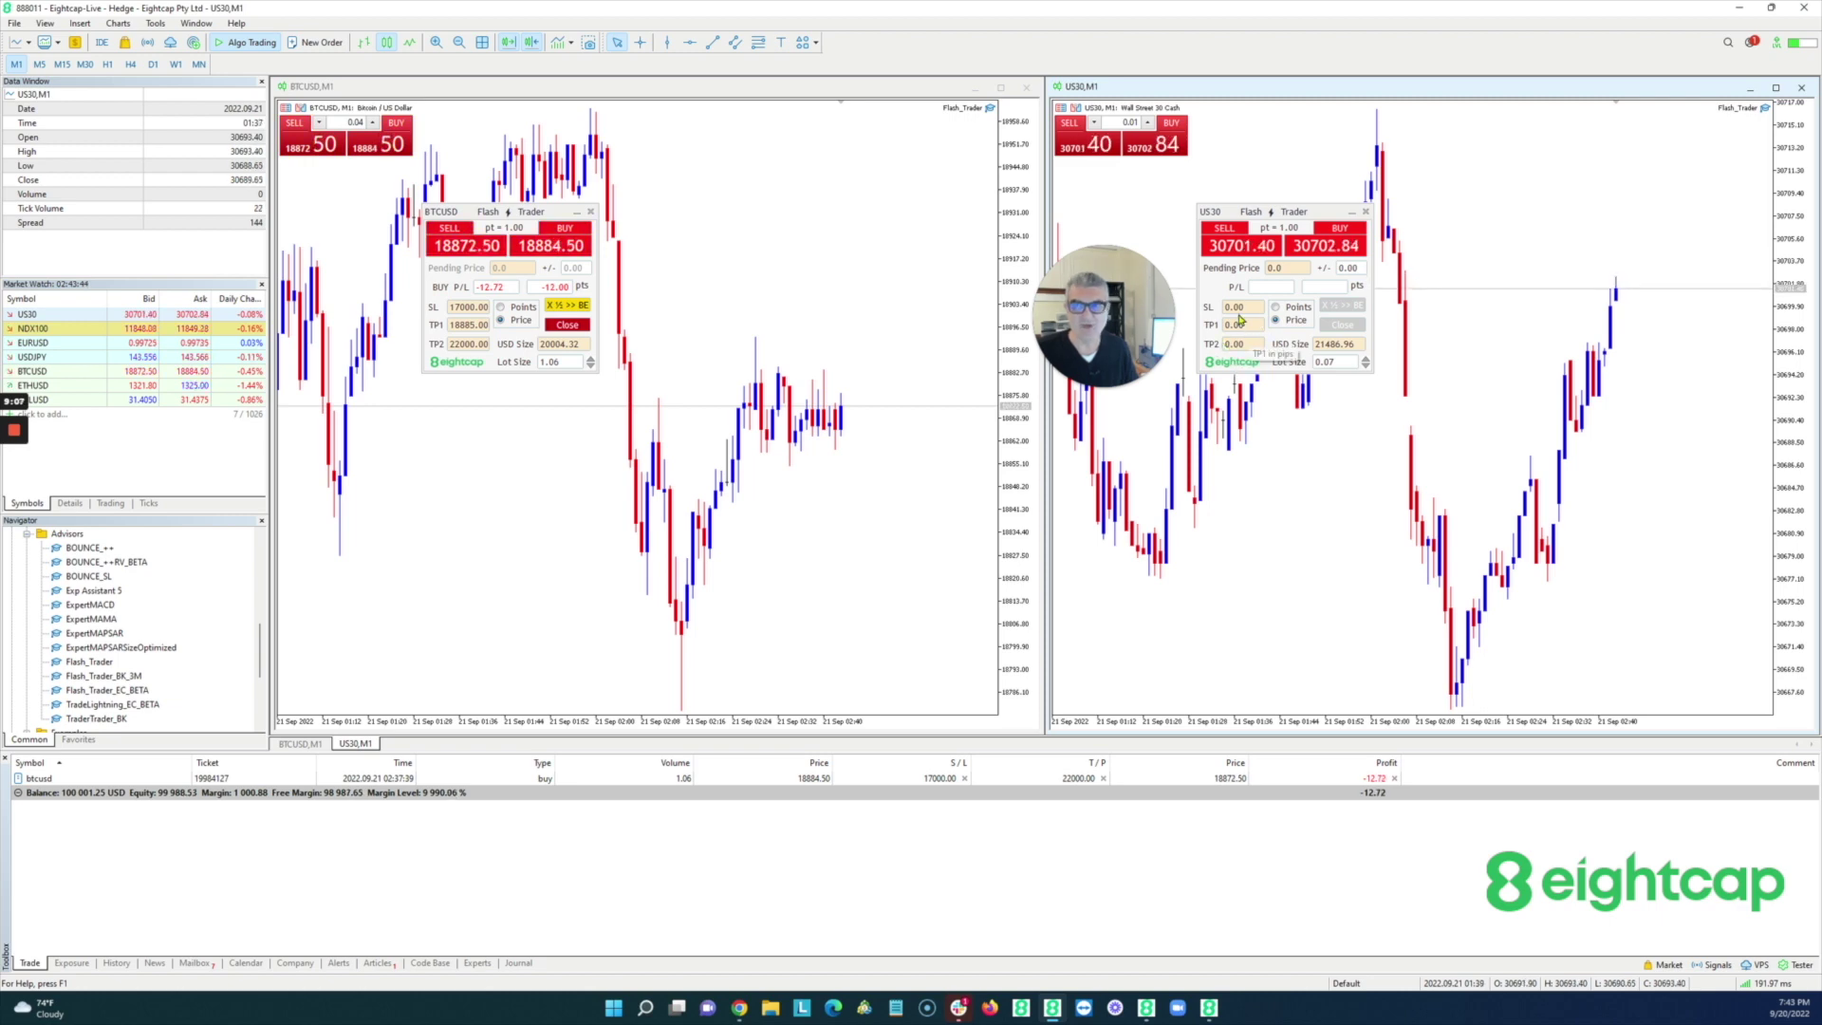
Step: Buy 0.07 lots of US30 with a 30000 stop and targets at 30800 and 30900
click(1243, 309)
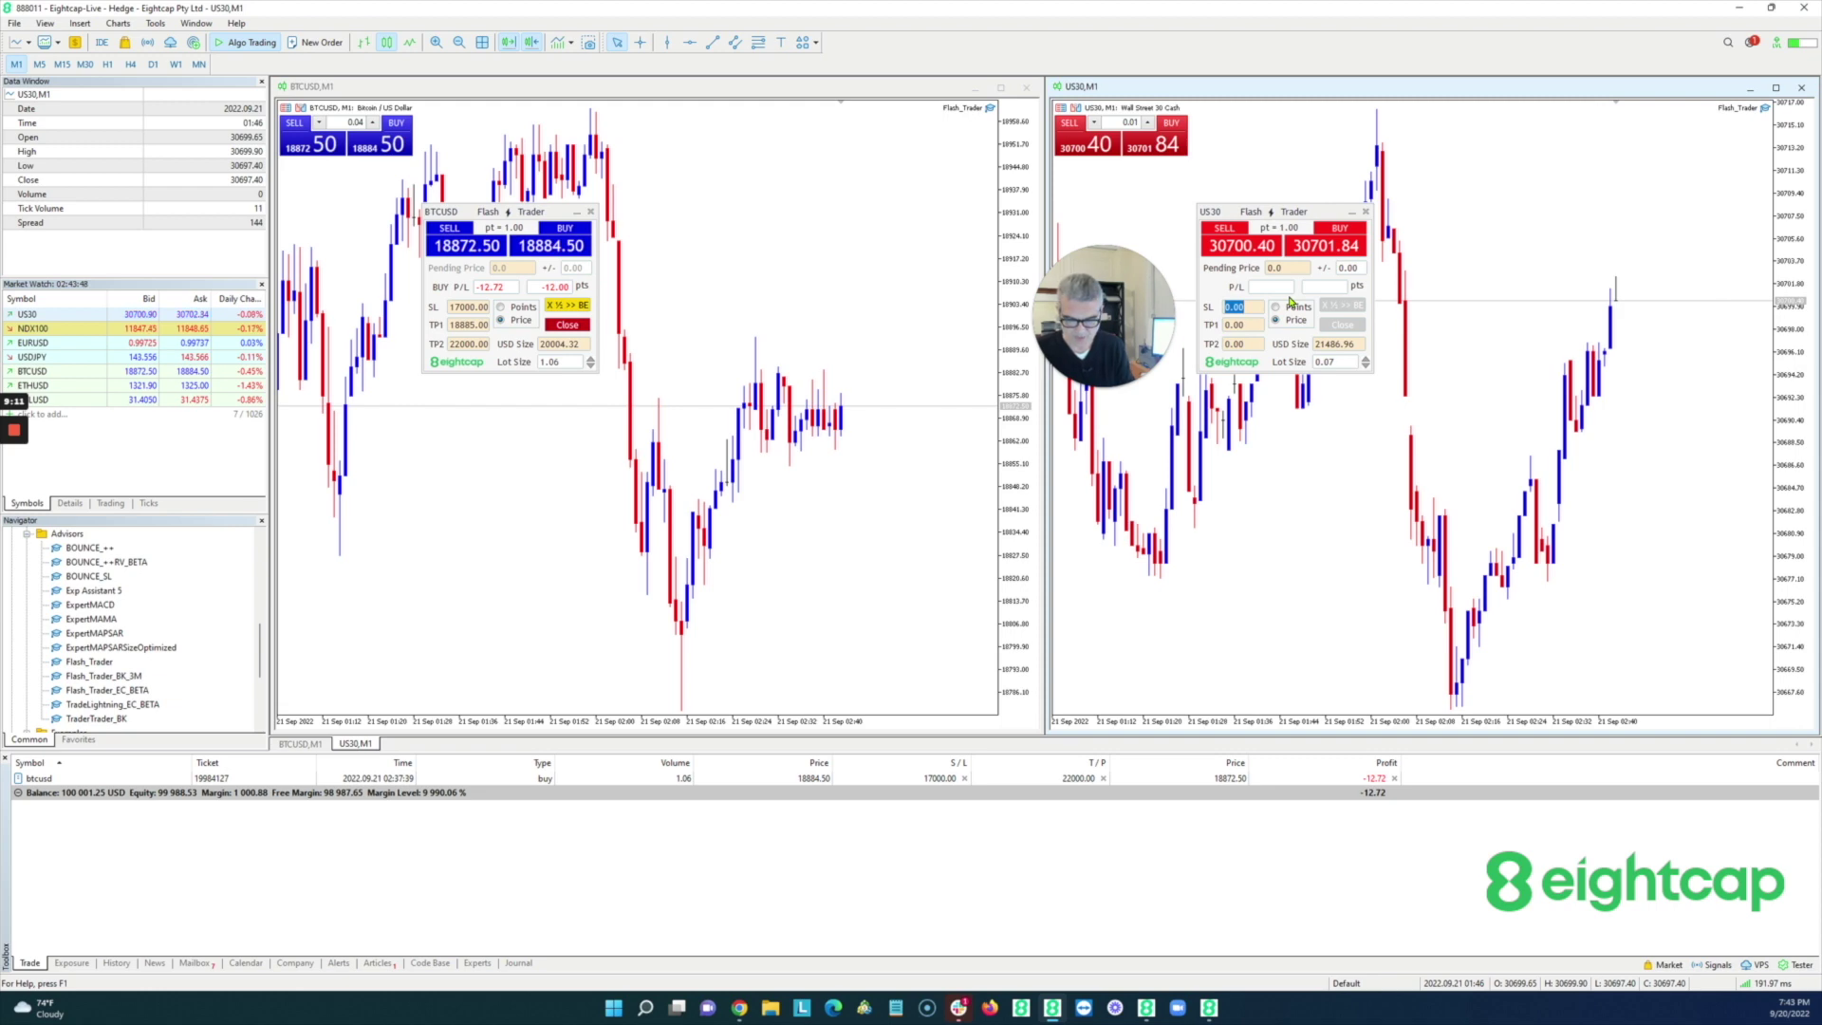
text(2)
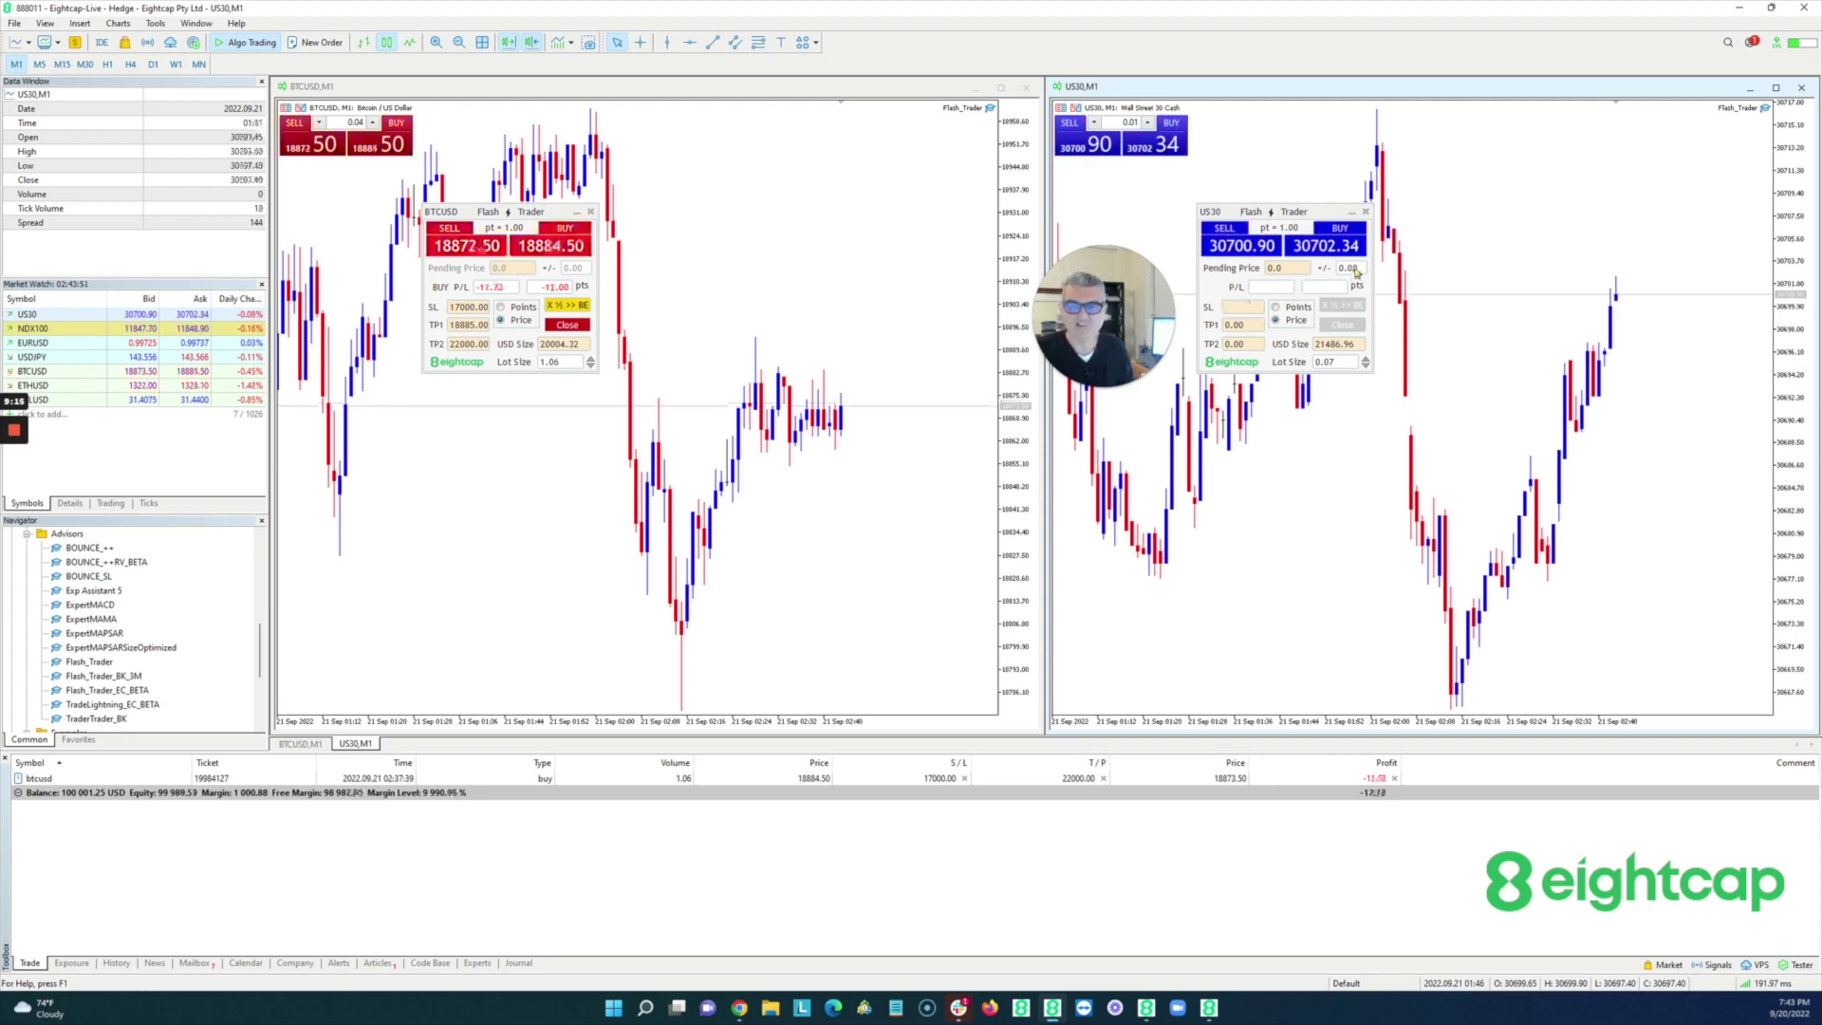
click(1238, 326)
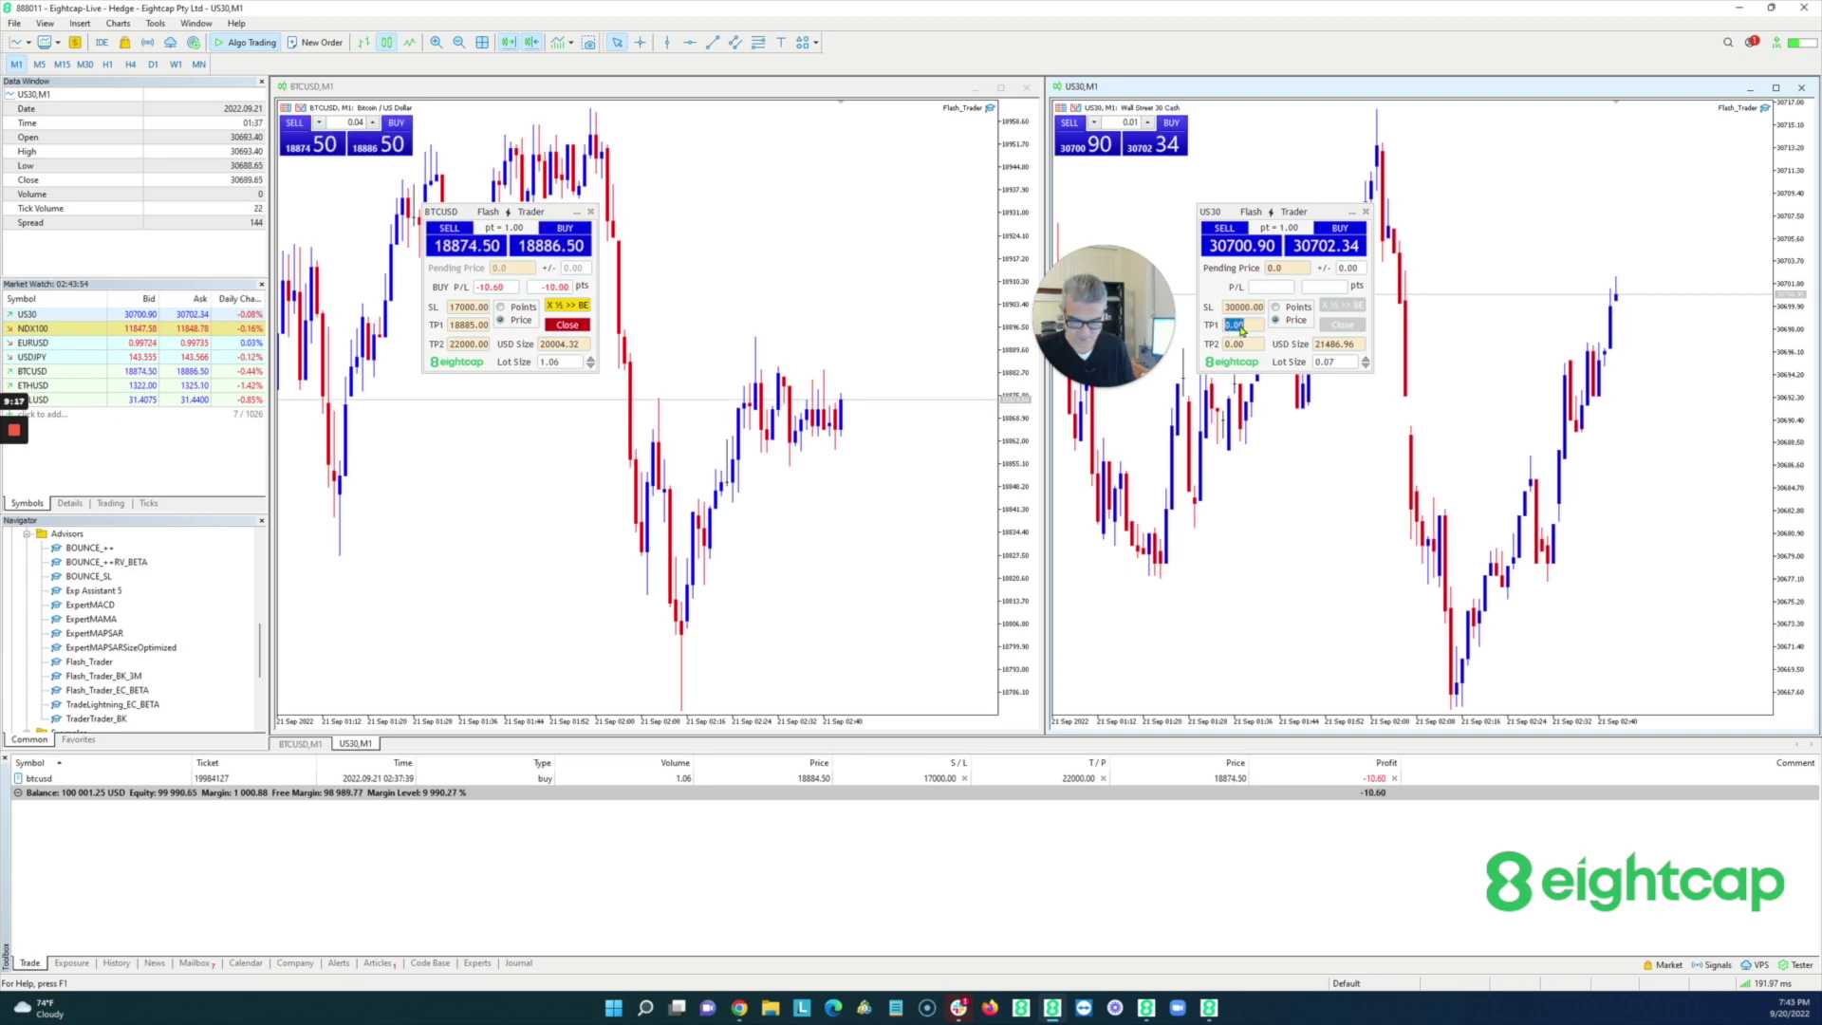
text(308)
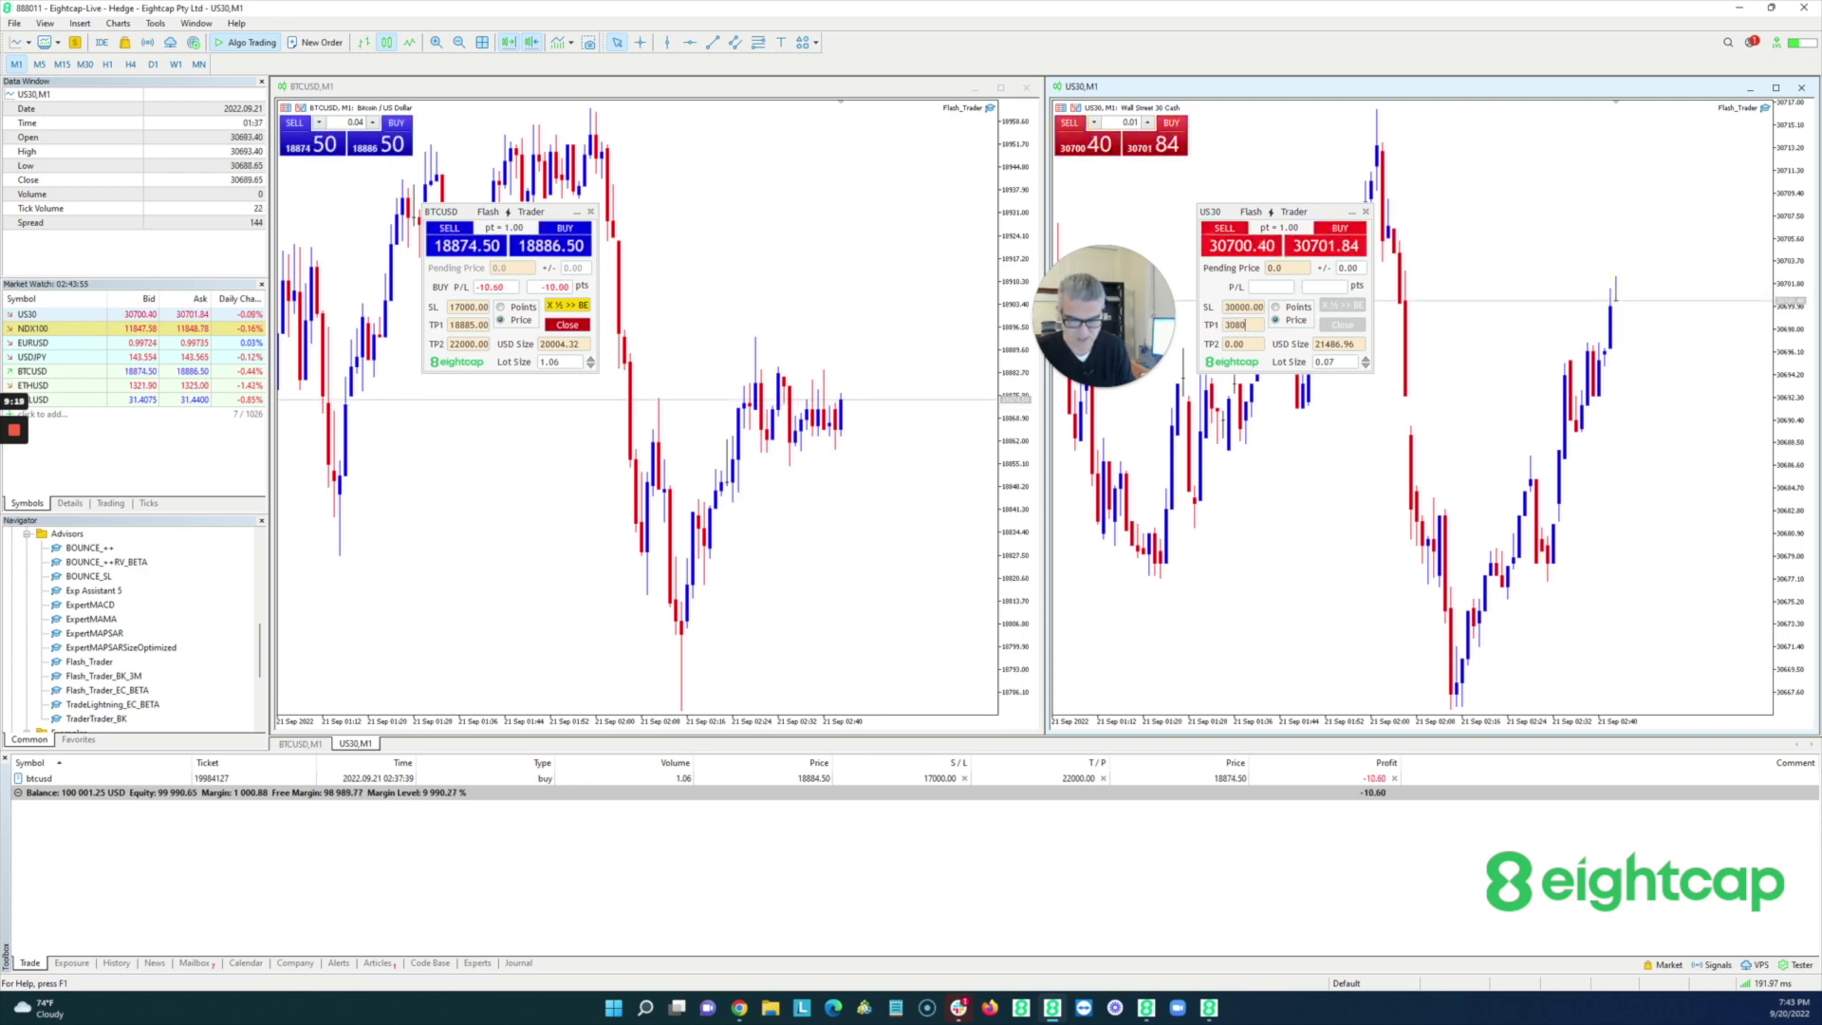
click(1243, 343)
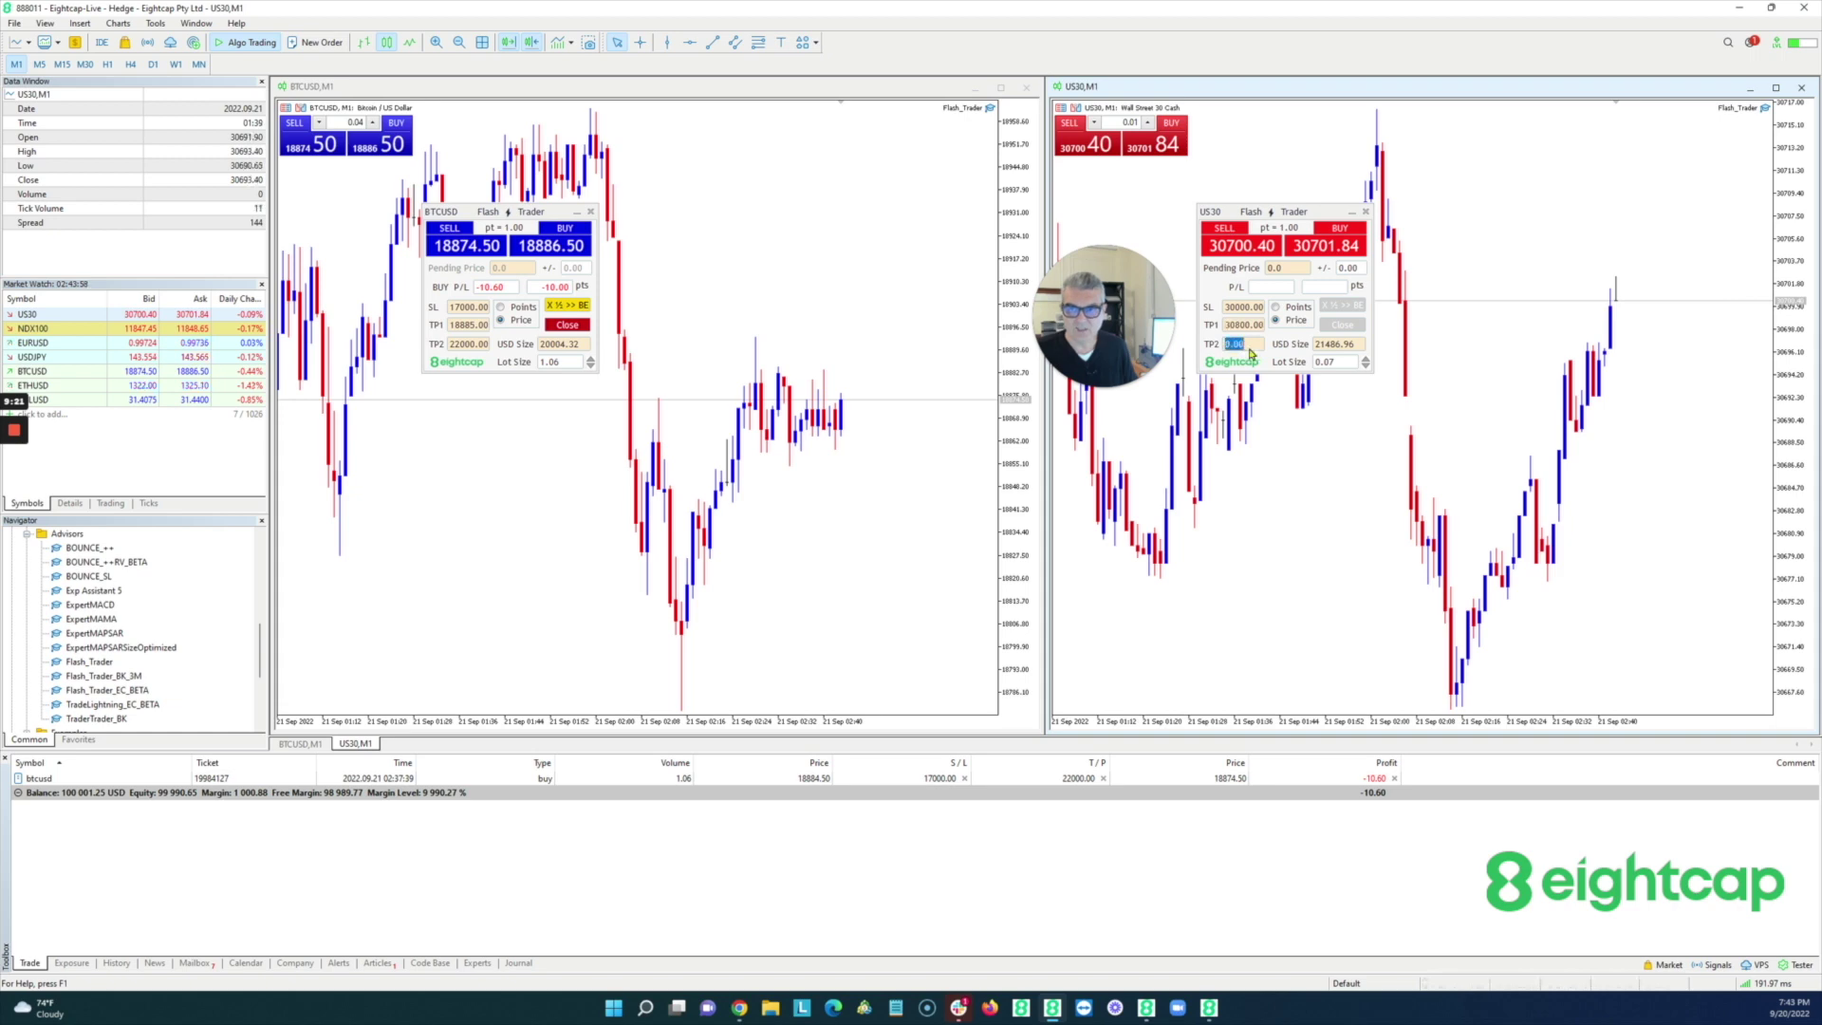
text(30)
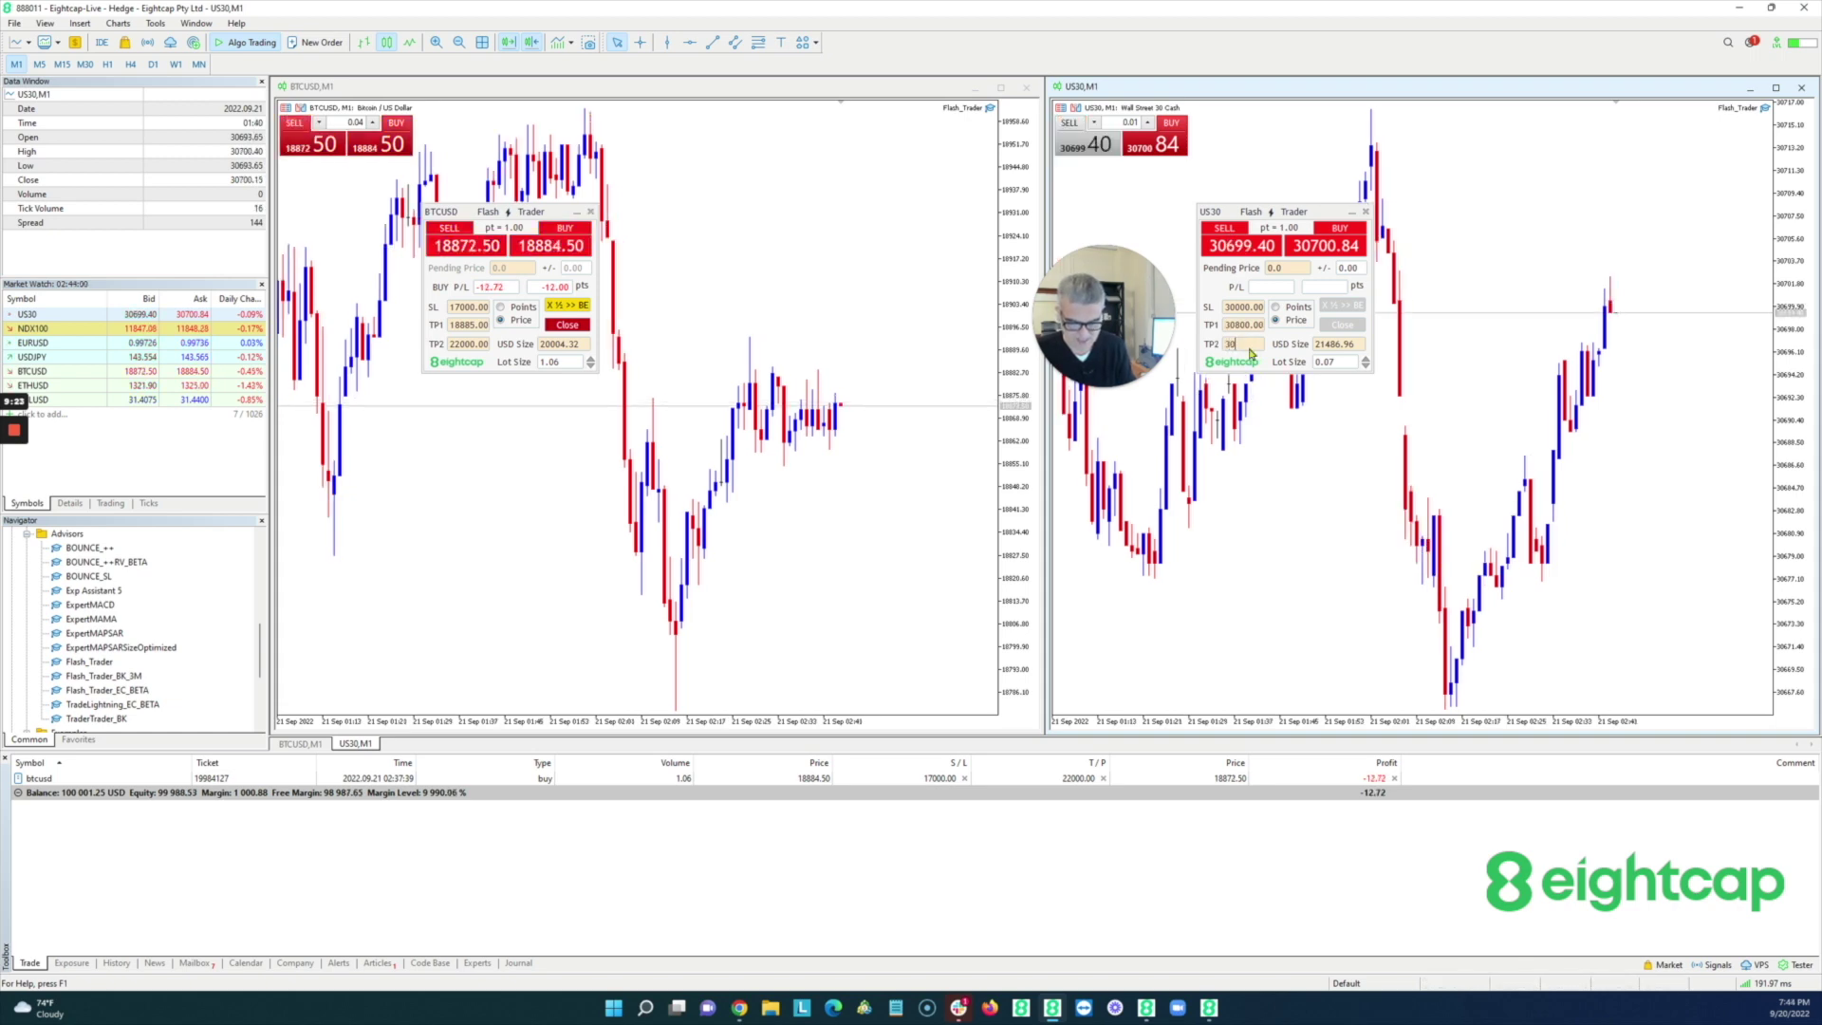
text(900)
key(Return)
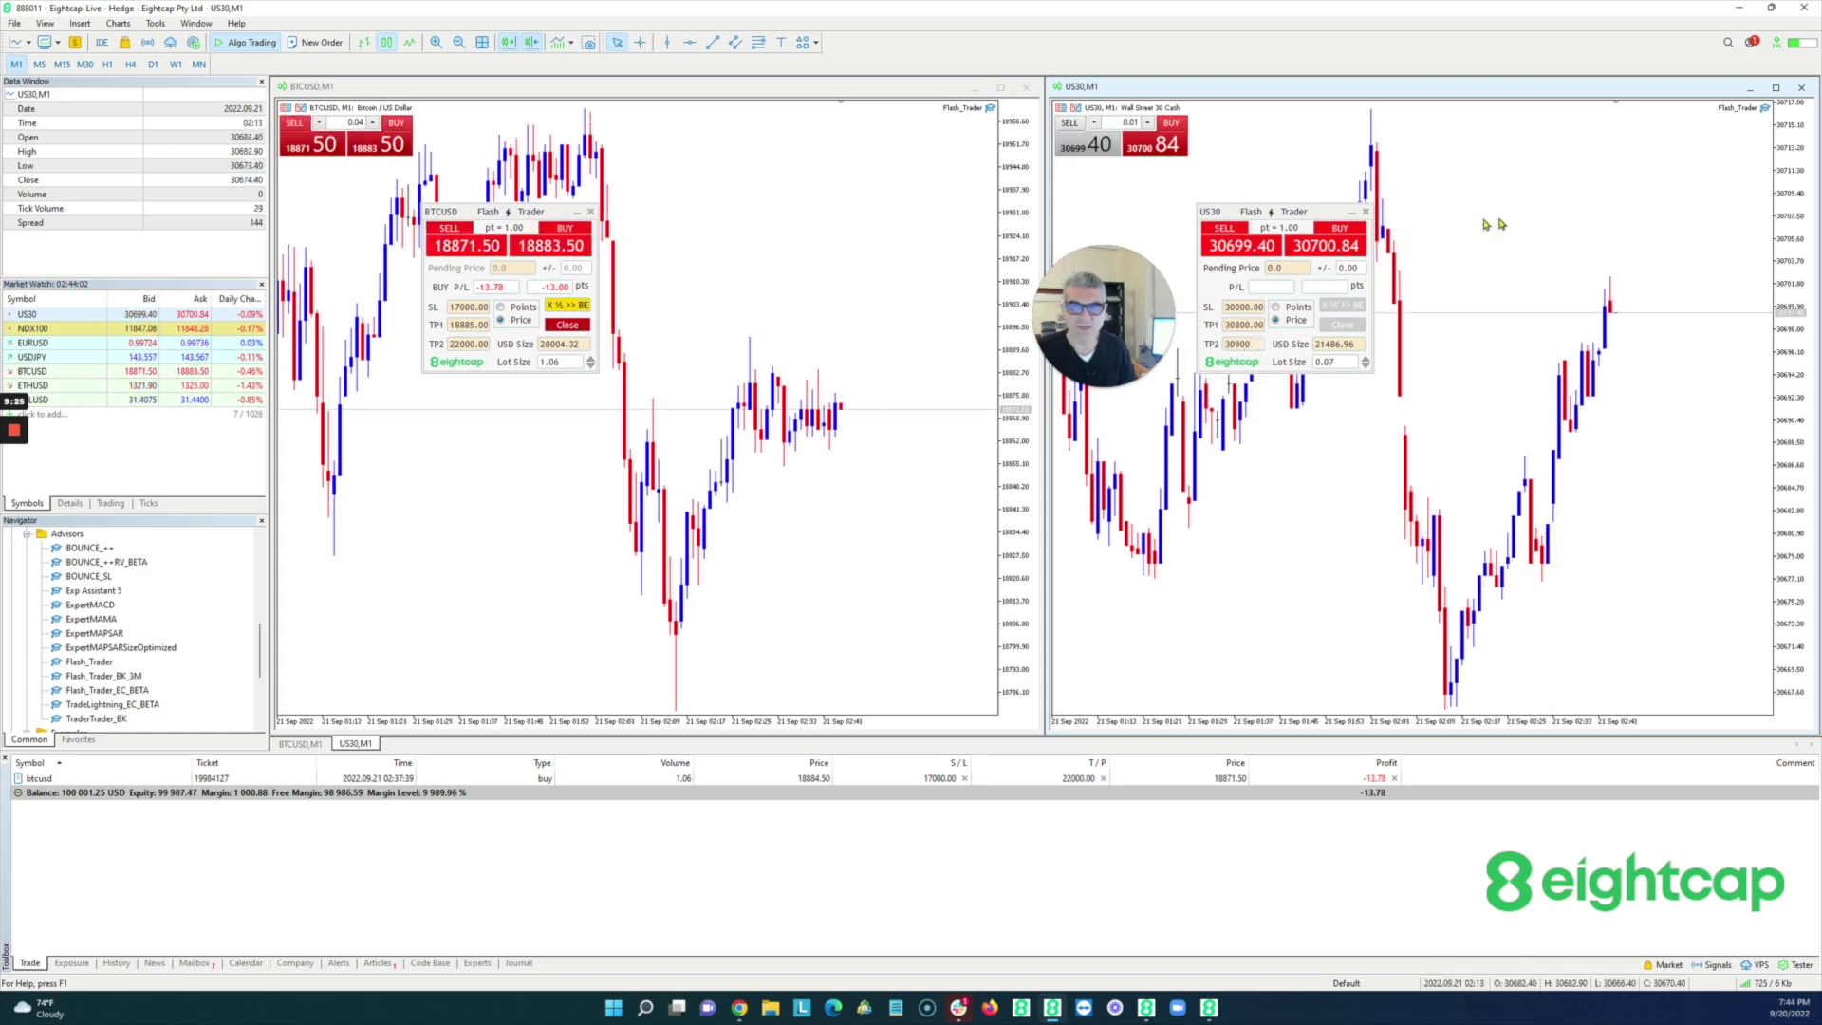
click(1341, 250)
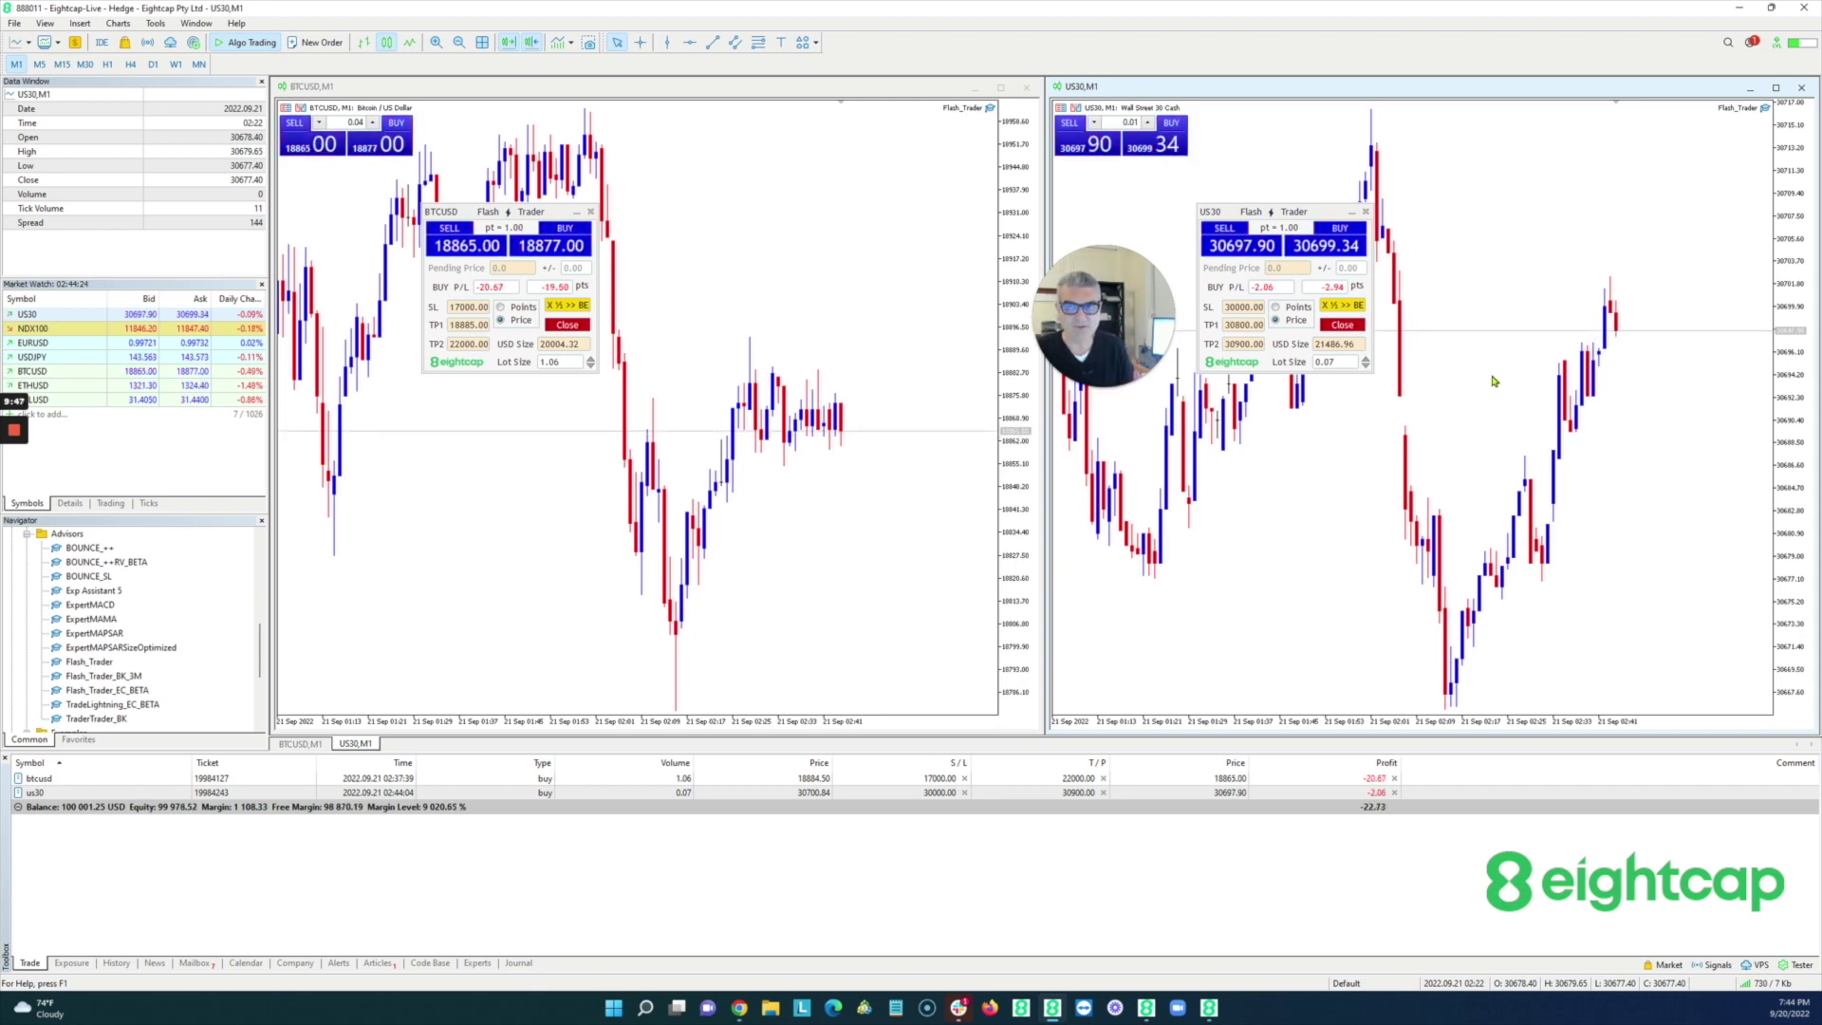
Step: Close the 0.07-lot US30 buy and select the stop-loss field for a new order
click(1361, 325)
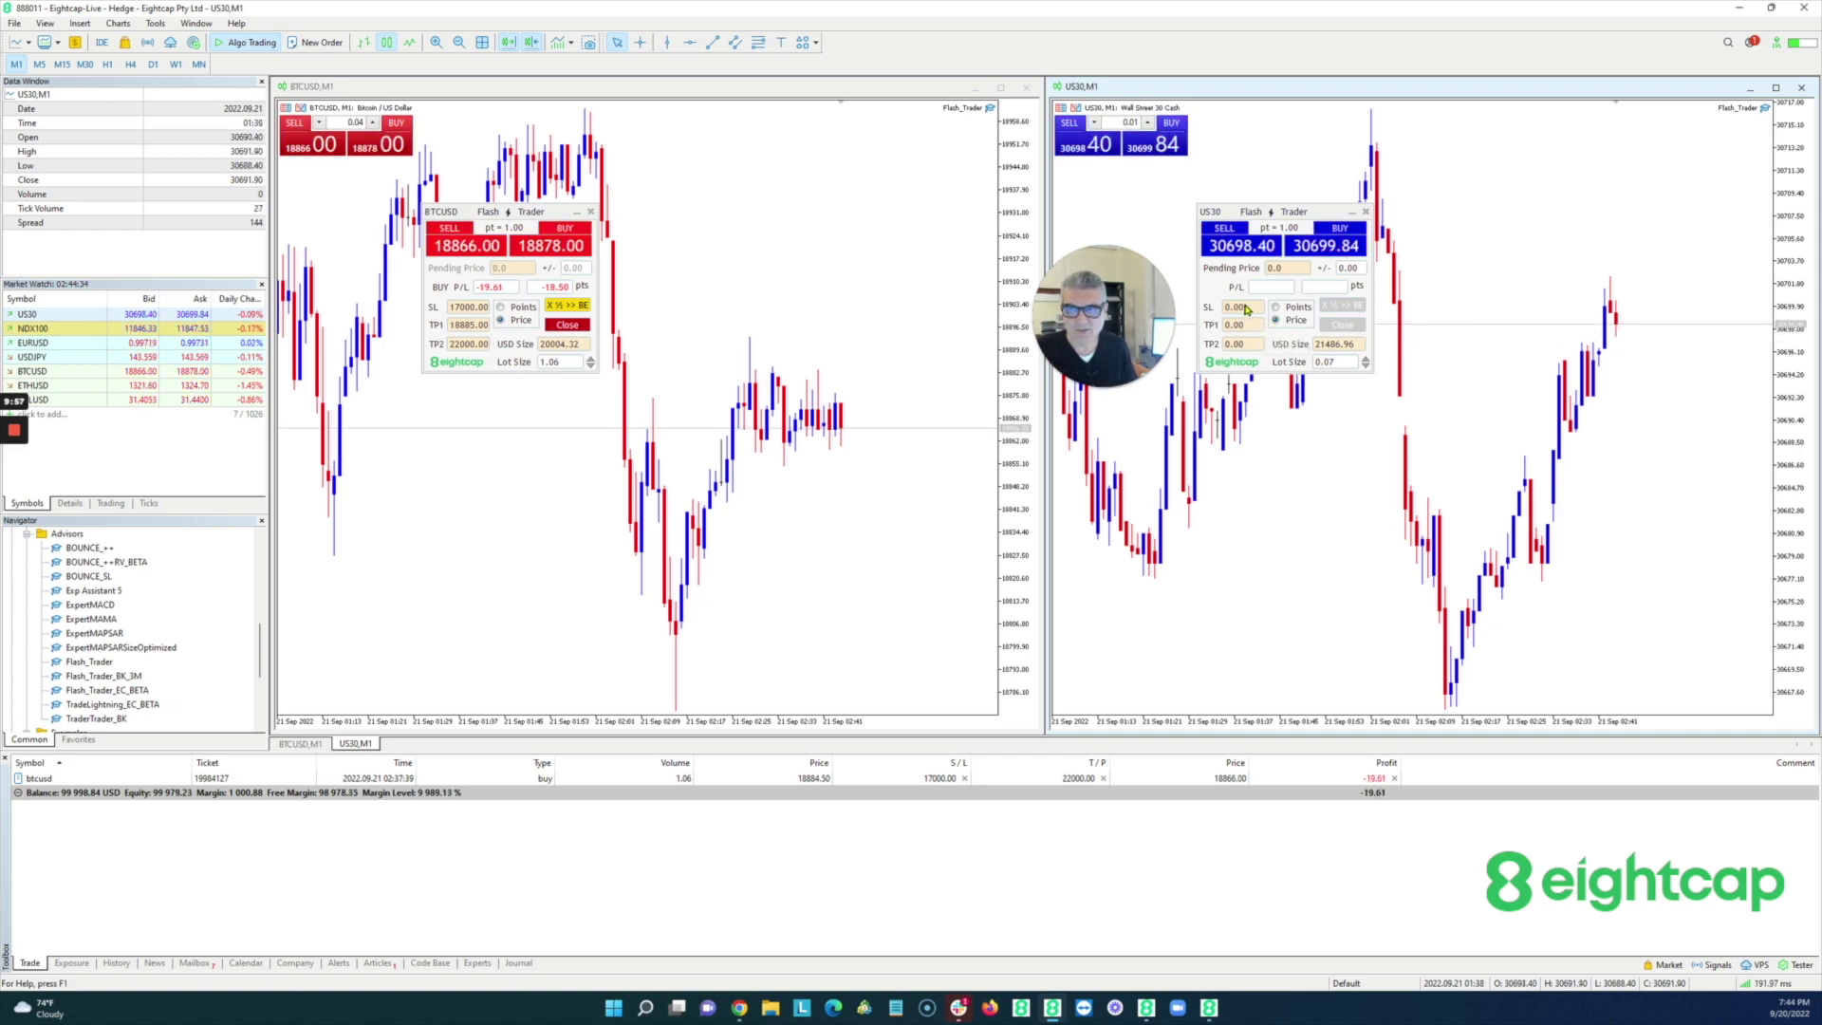
click(1246, 314)
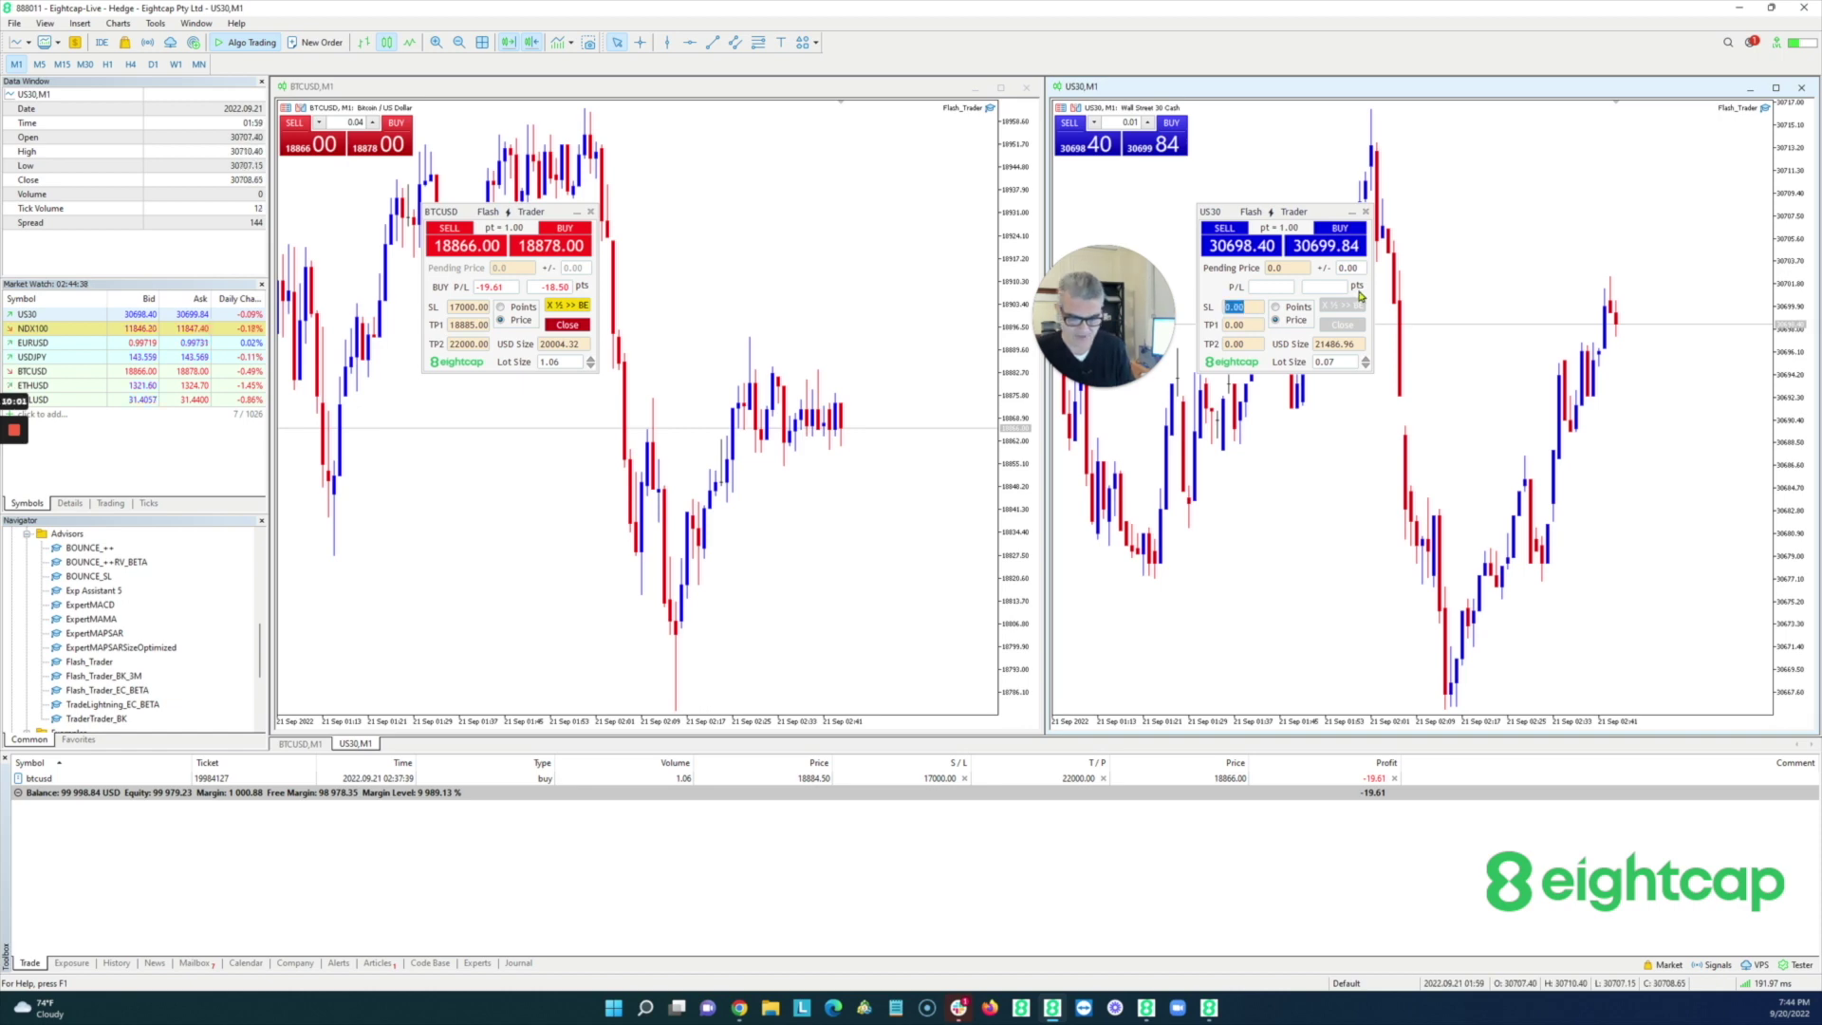
Step: Enter a 30000 stop-loss price and 31000 as the second target on the US30 panel
text(300)
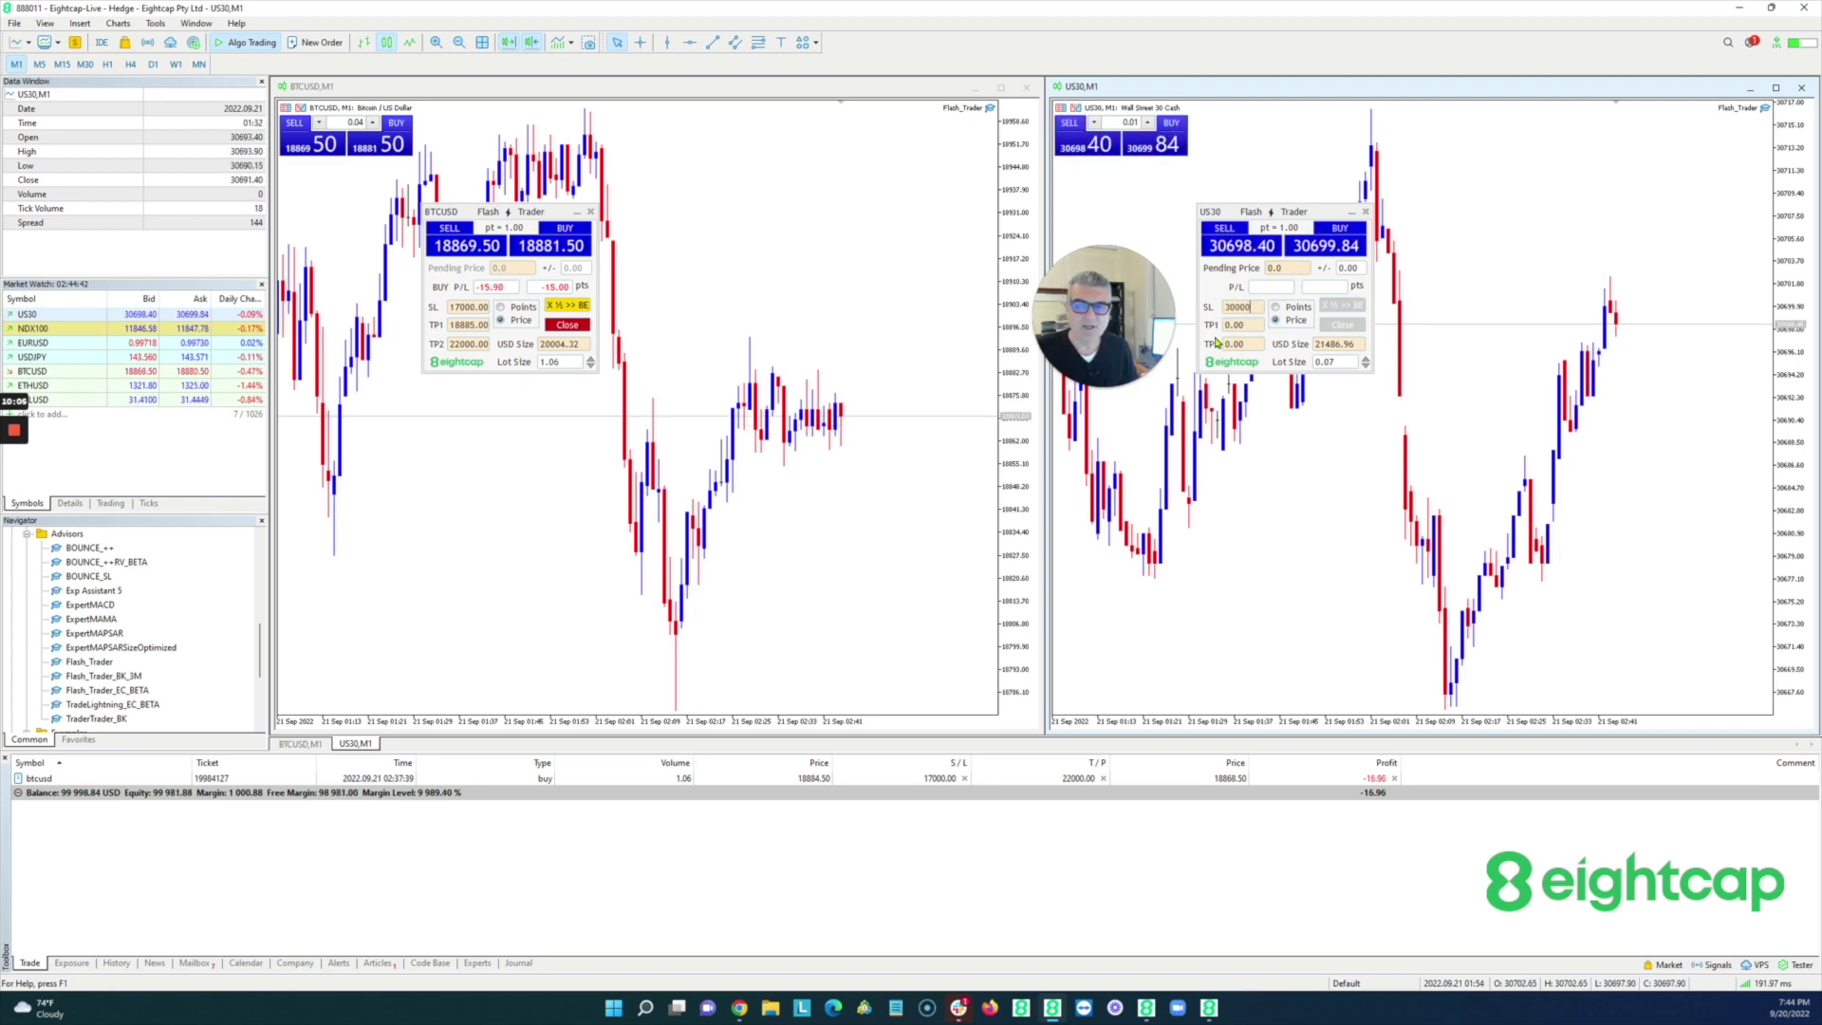
key(Return)
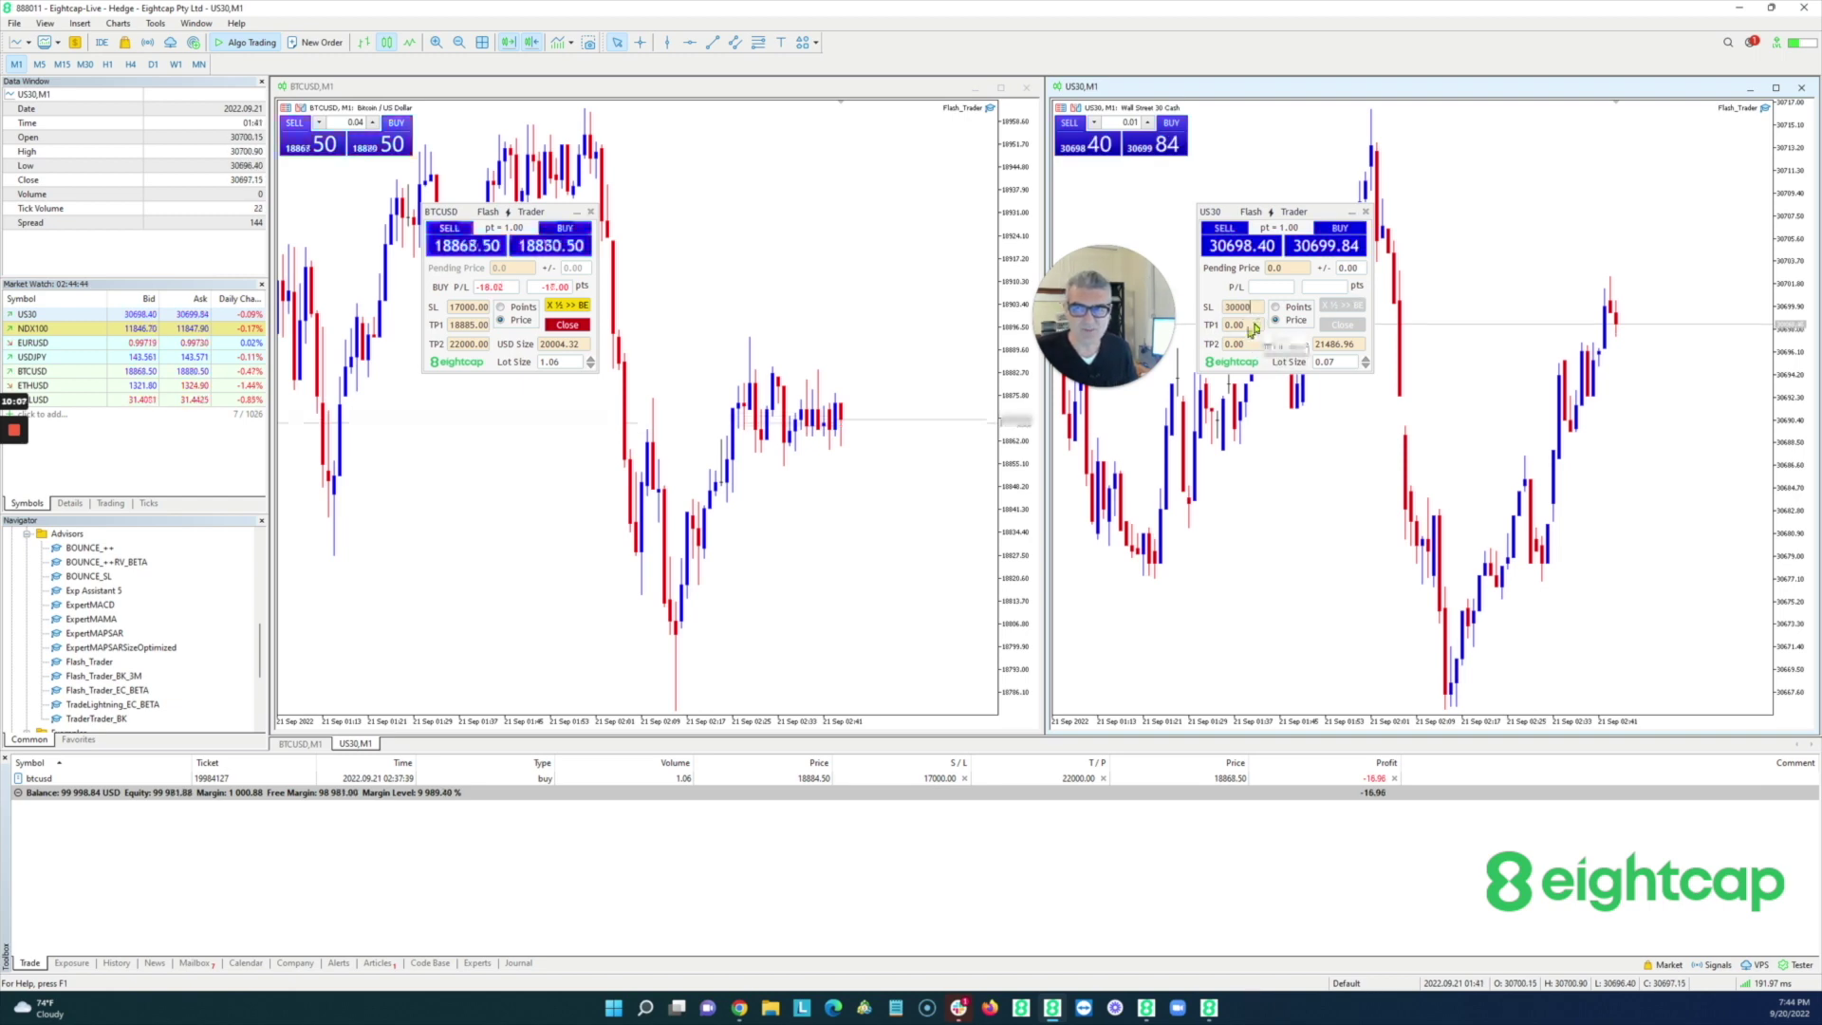
click(1256, 346)
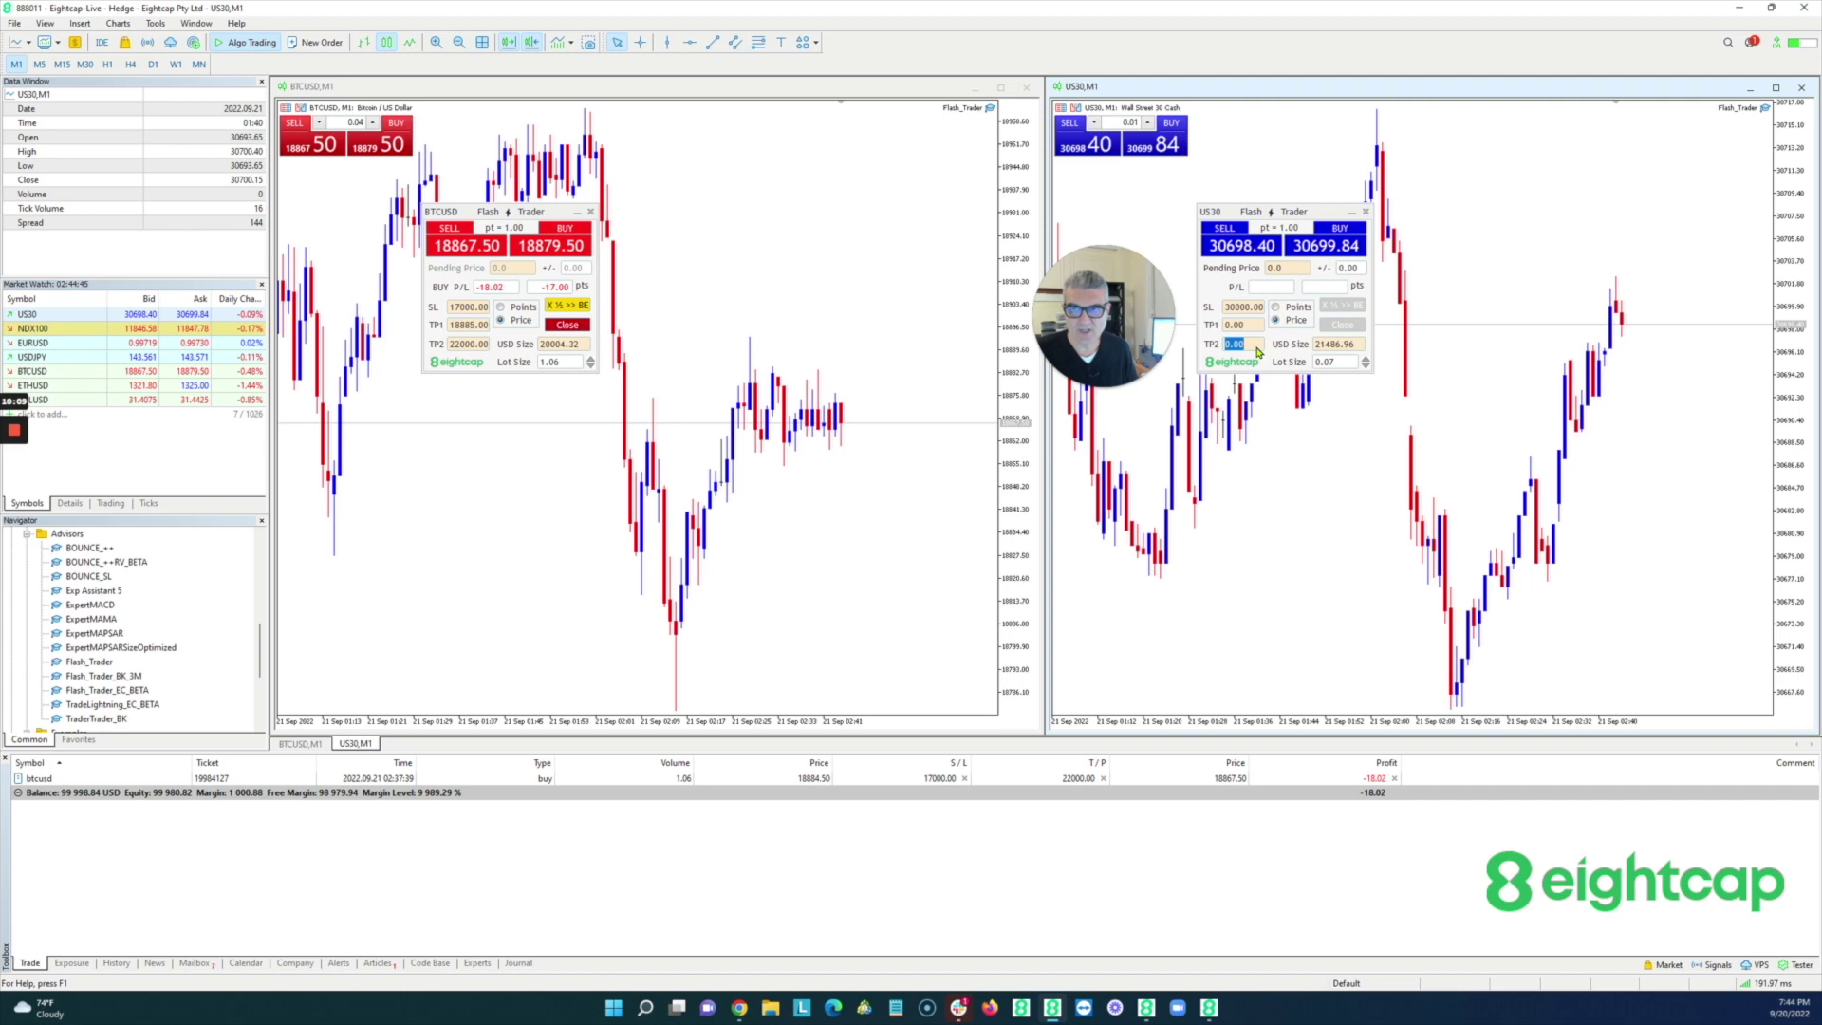
text(0)
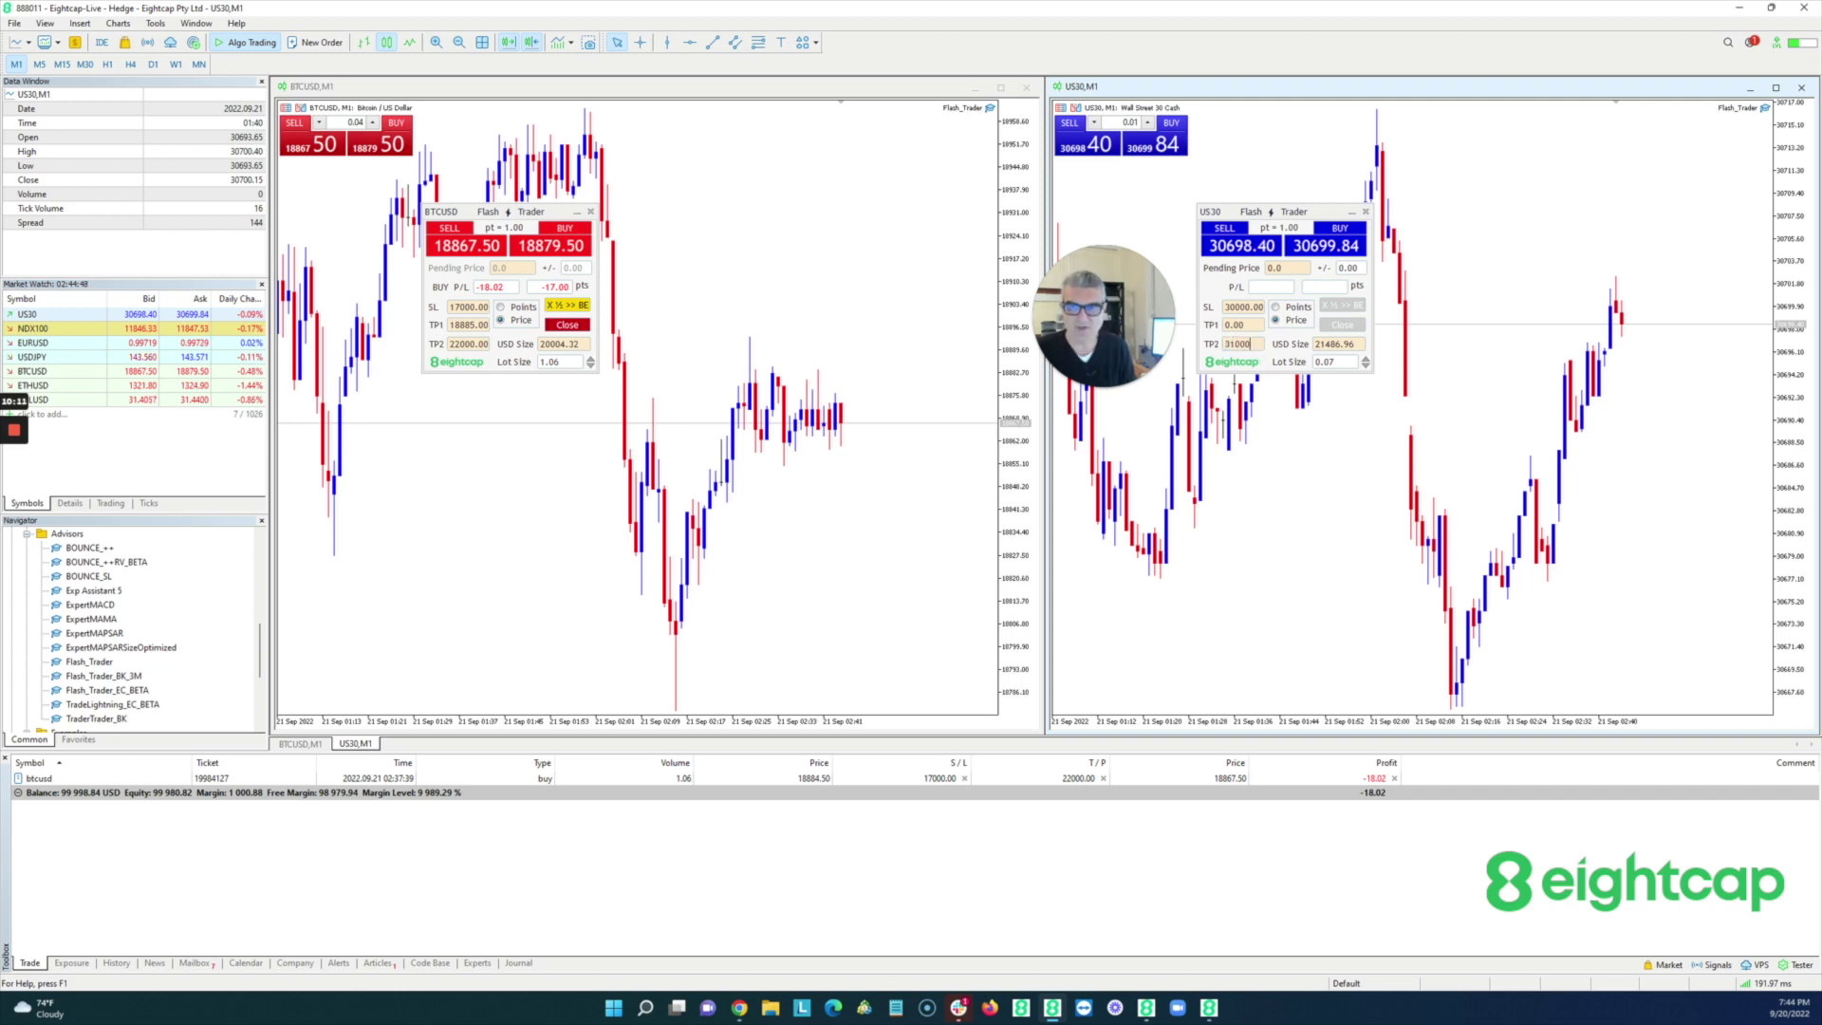
text(1000)
Step: Buy 0.07 lots of US30 at market with the 30000 stop and 31000 take-profit
key(Return)
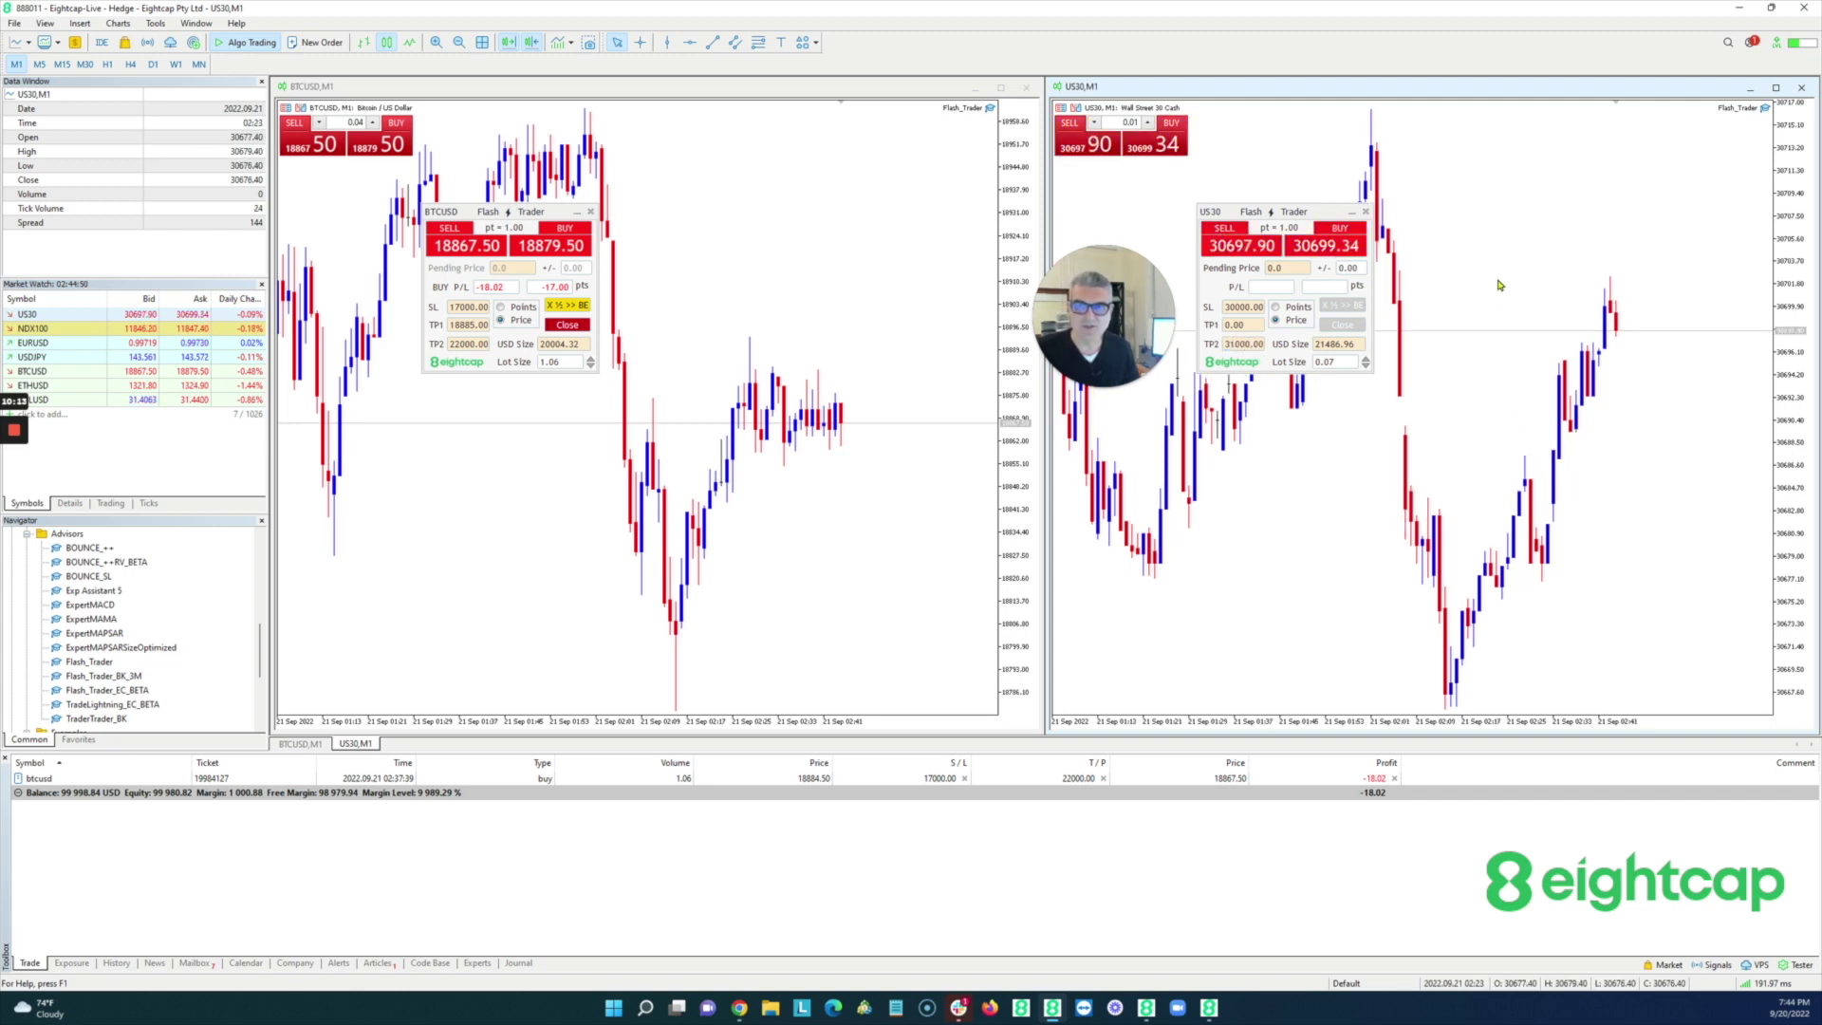
click(1333, 248)
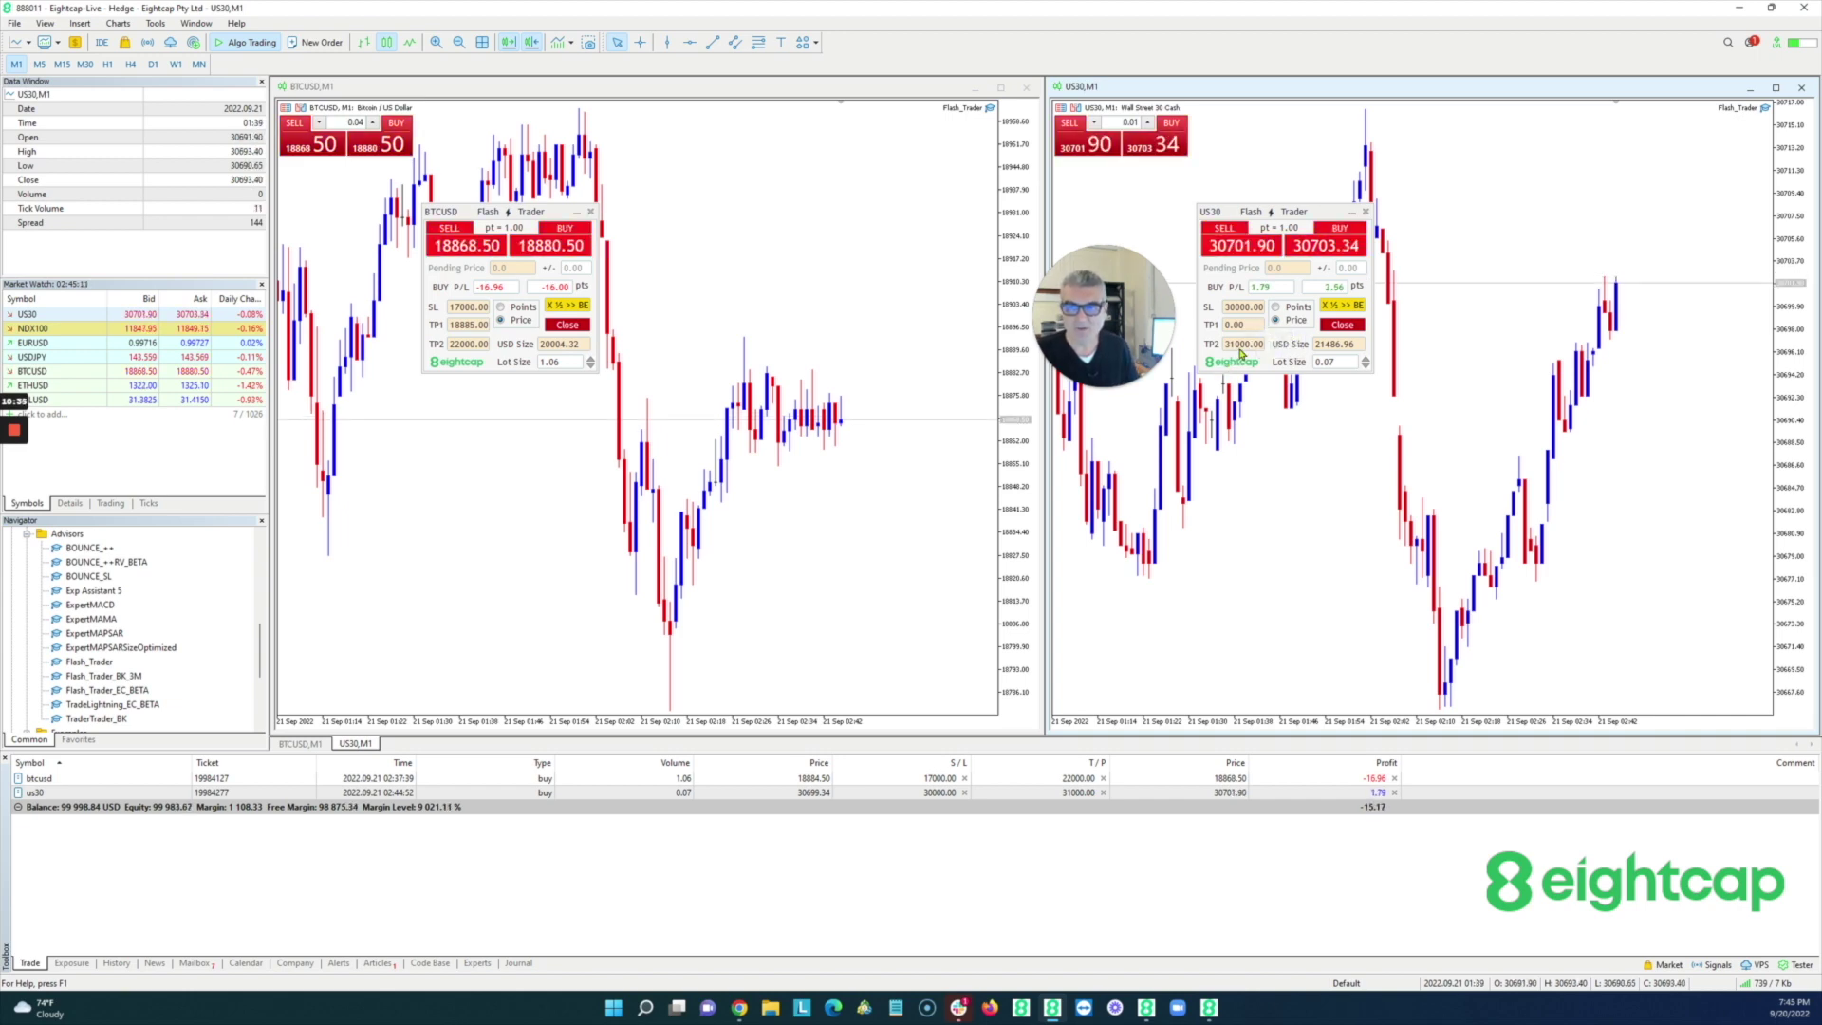
double_click(1241, 344)
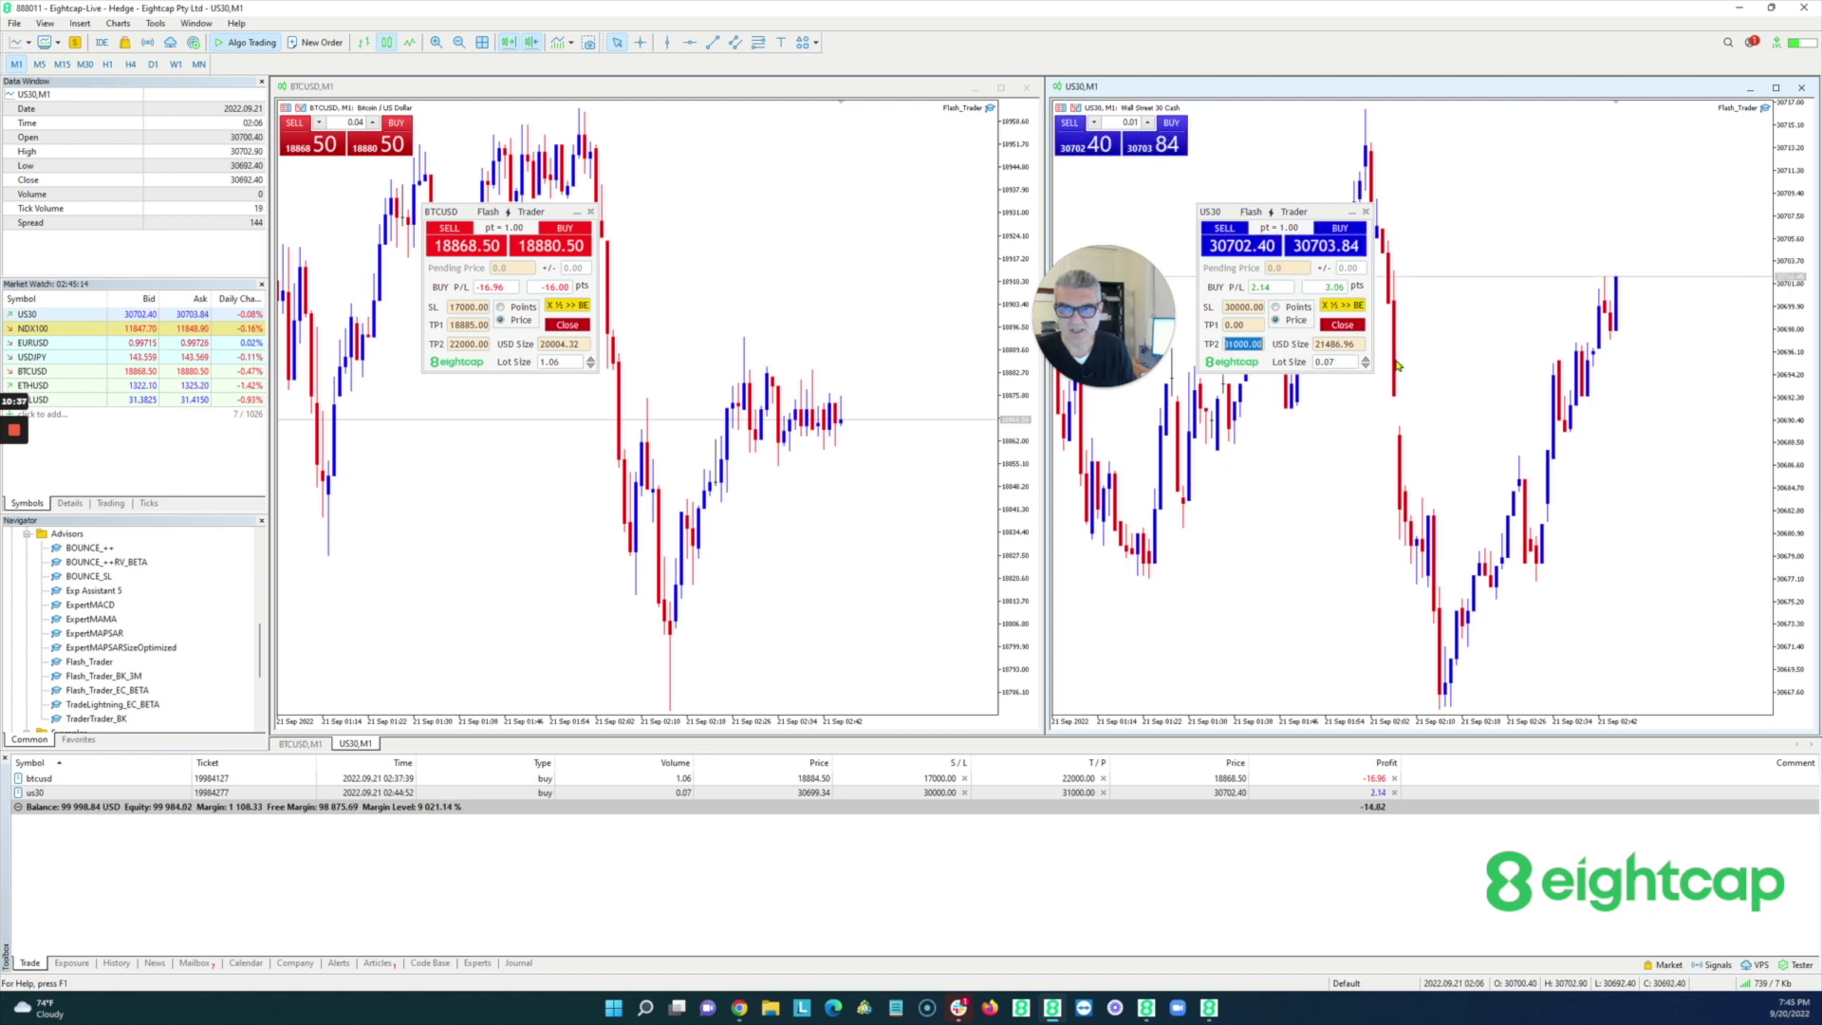
Step: Change the open US30 buy's take-profit to 30705, correcting a mistyped retry
text(00705)
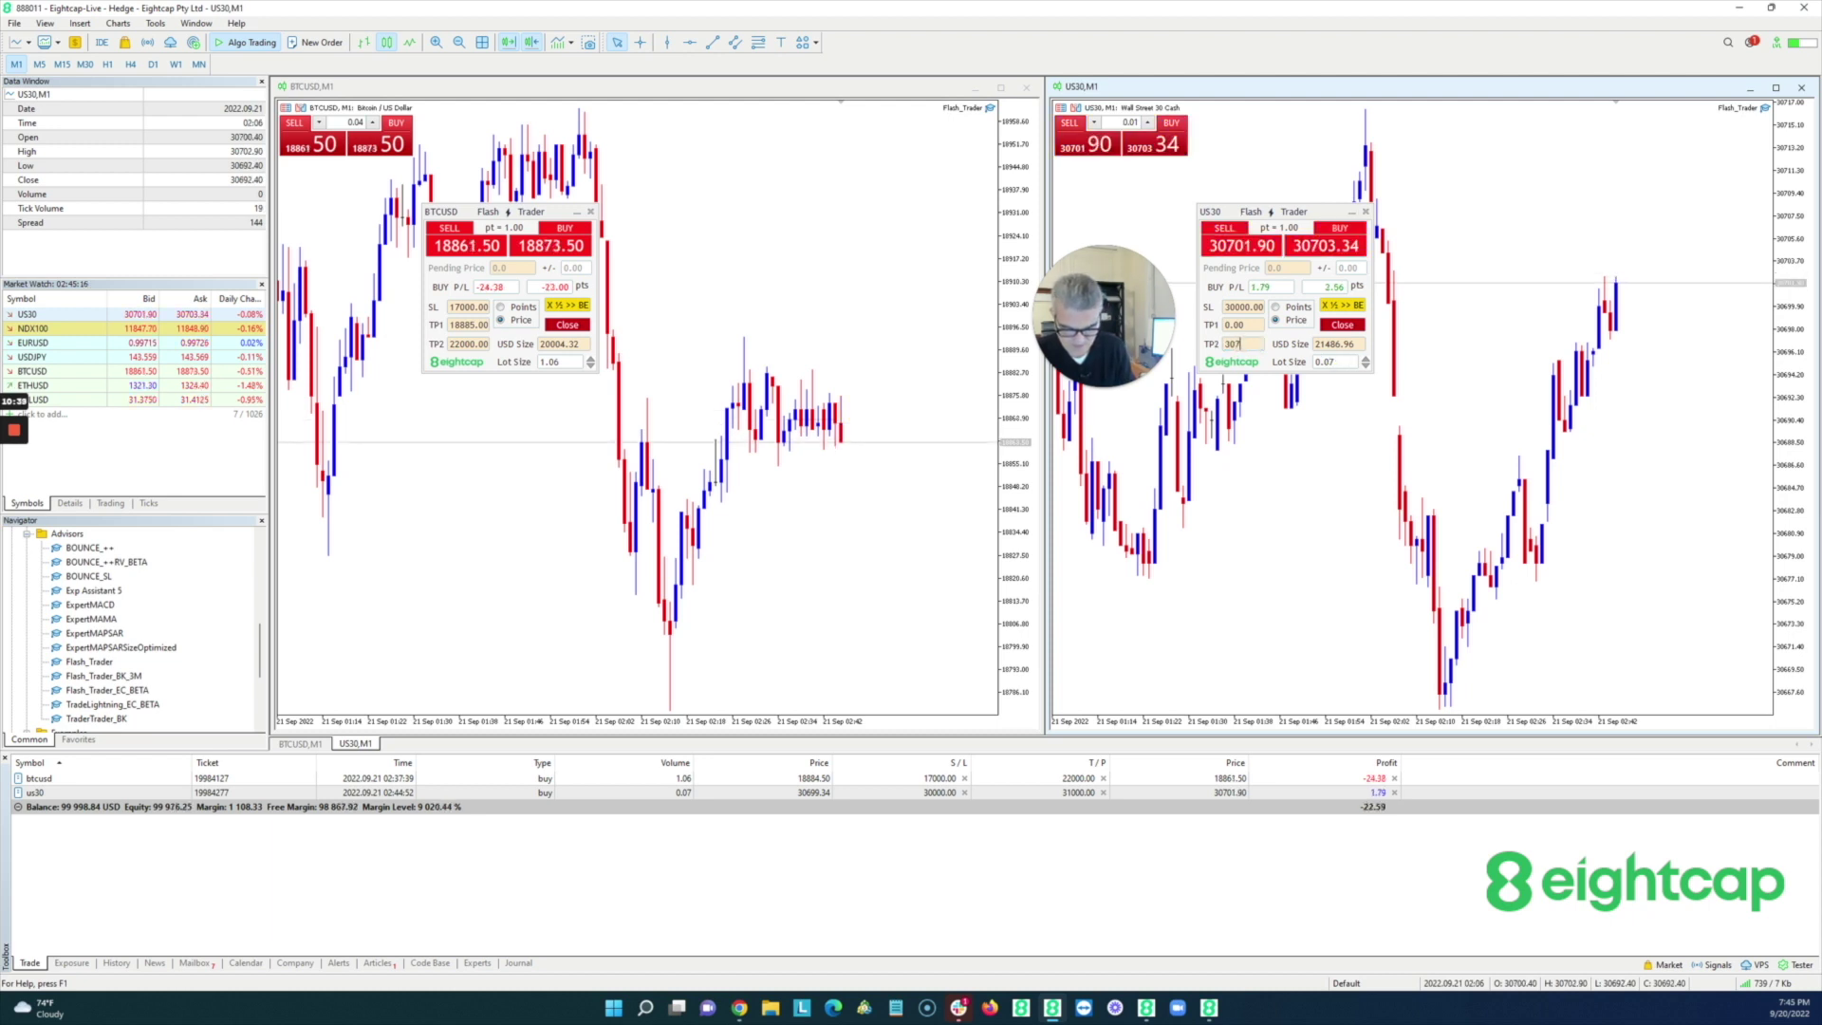
key(Return)
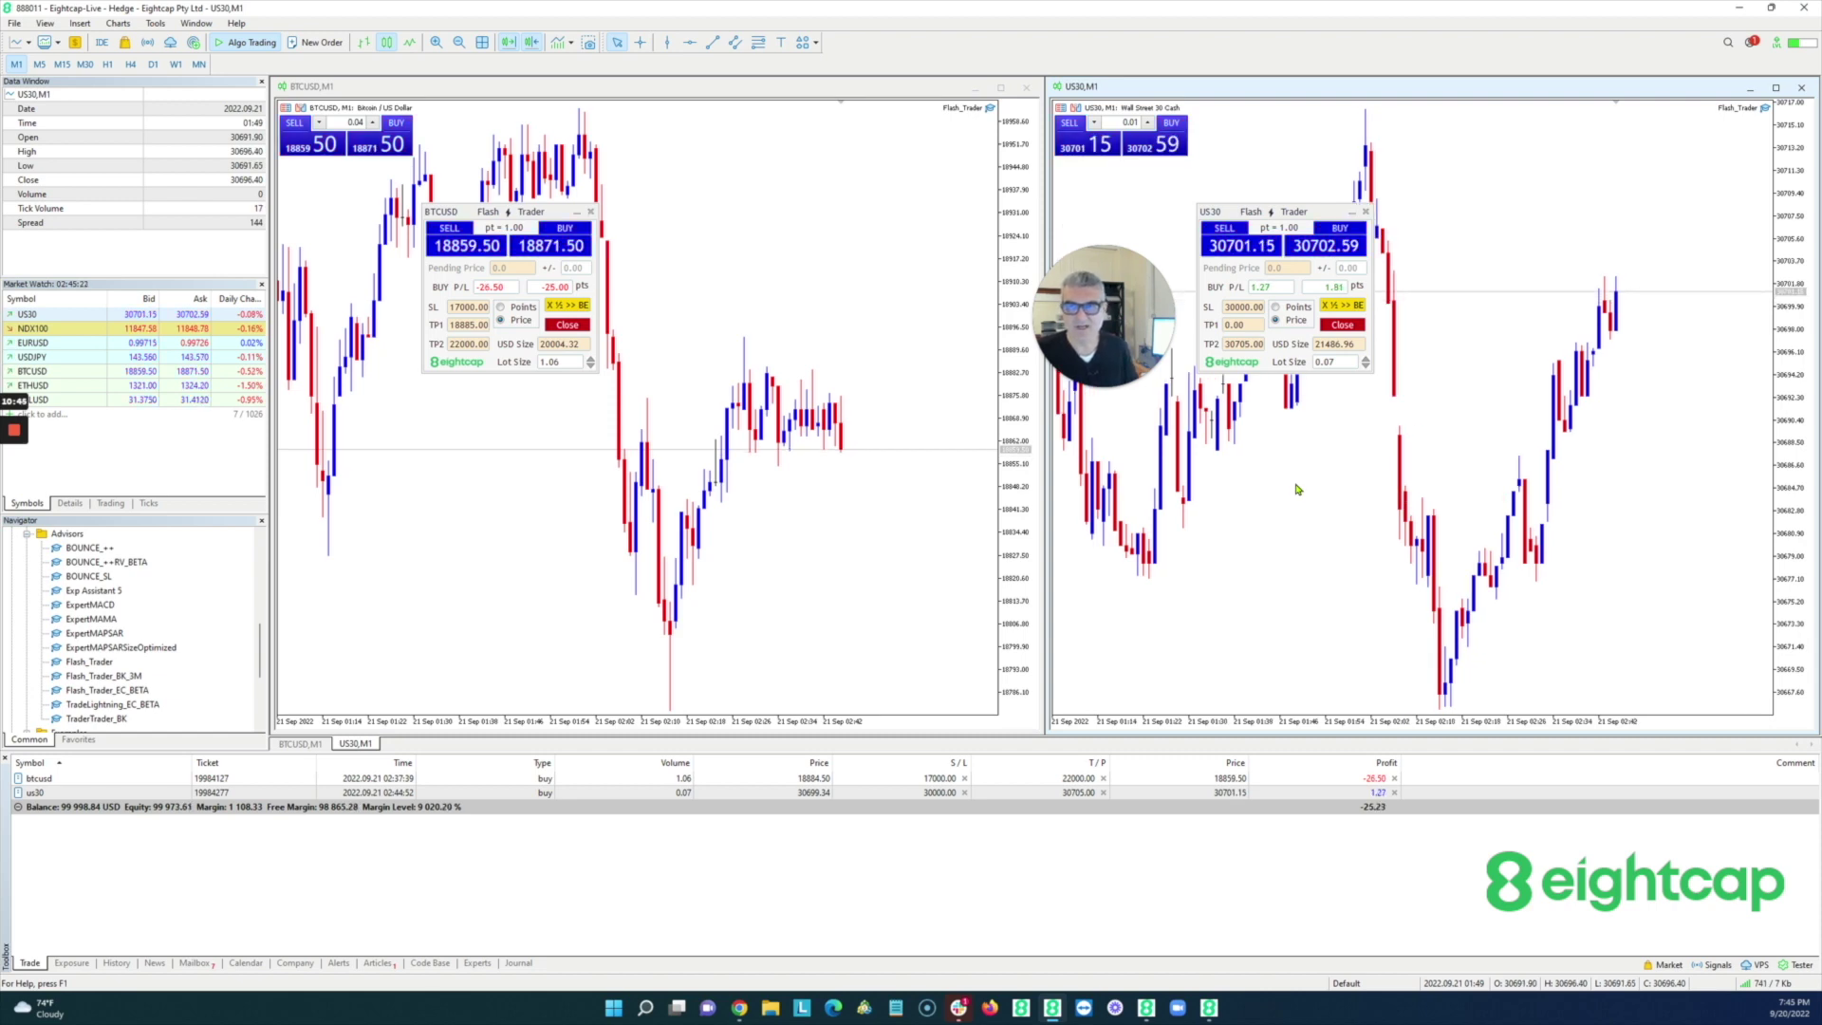
double_click(1245, 344)
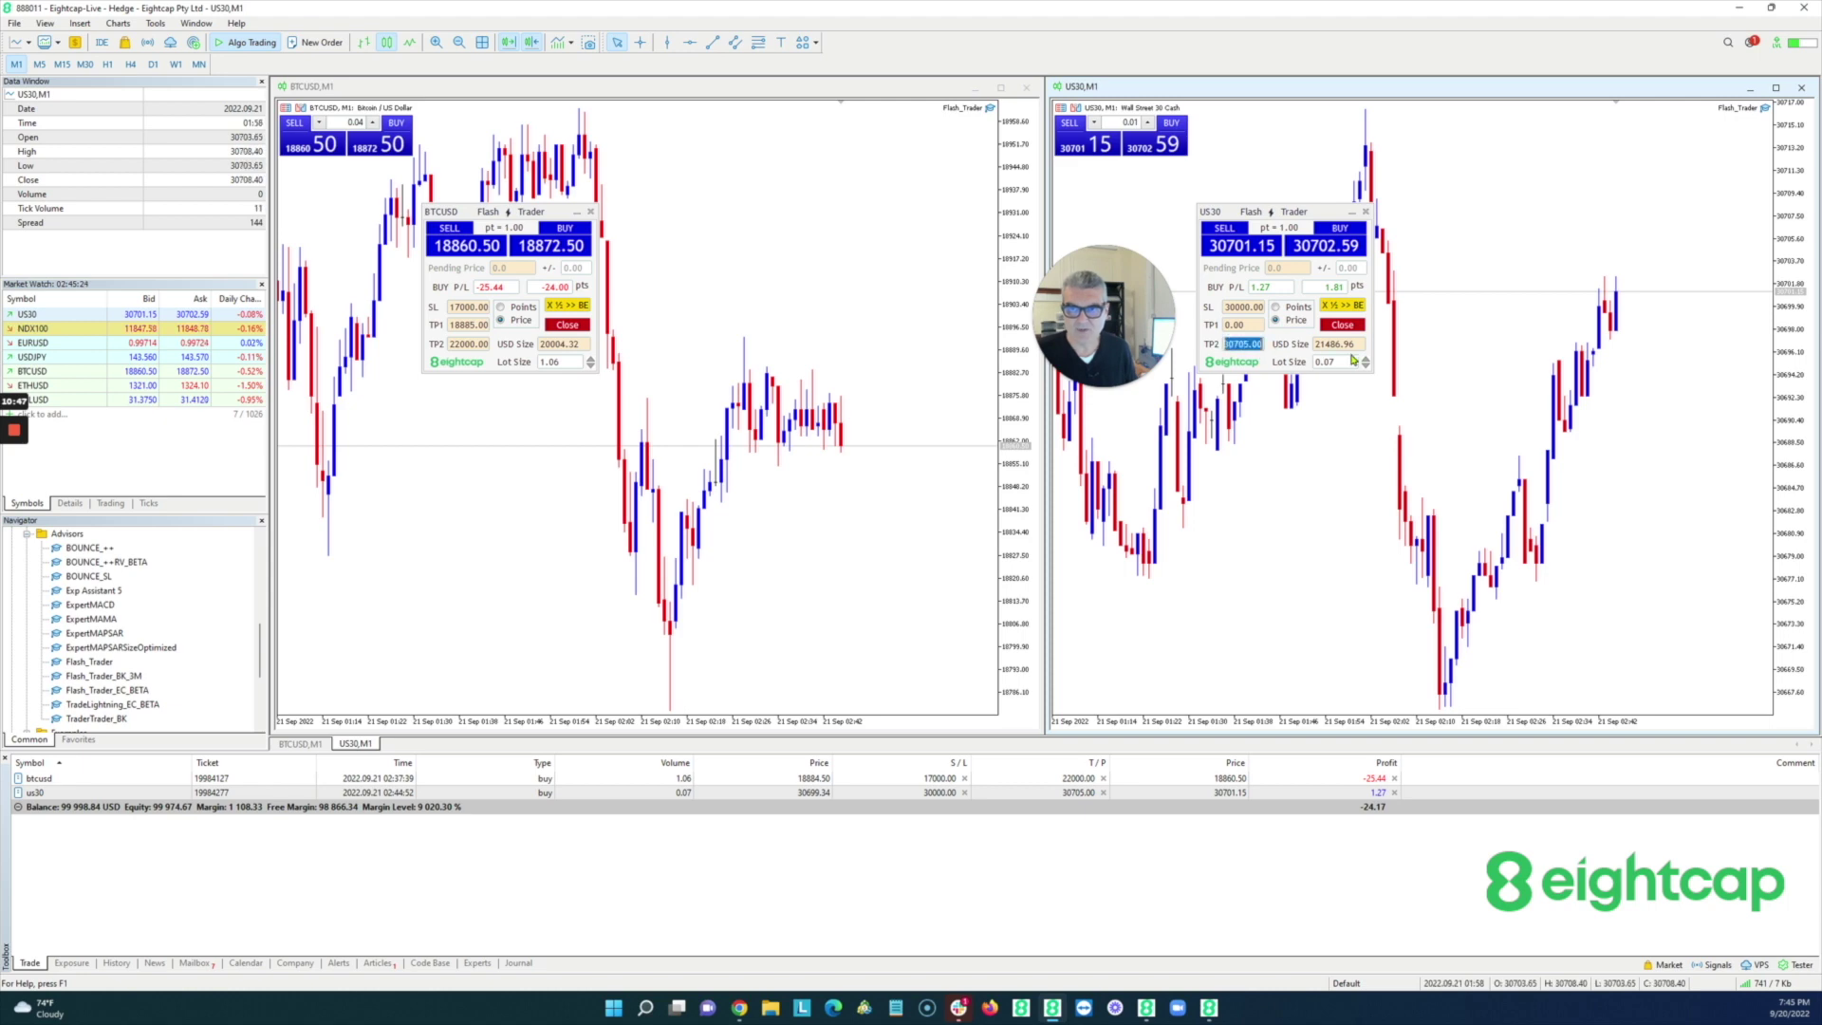
text(3070)
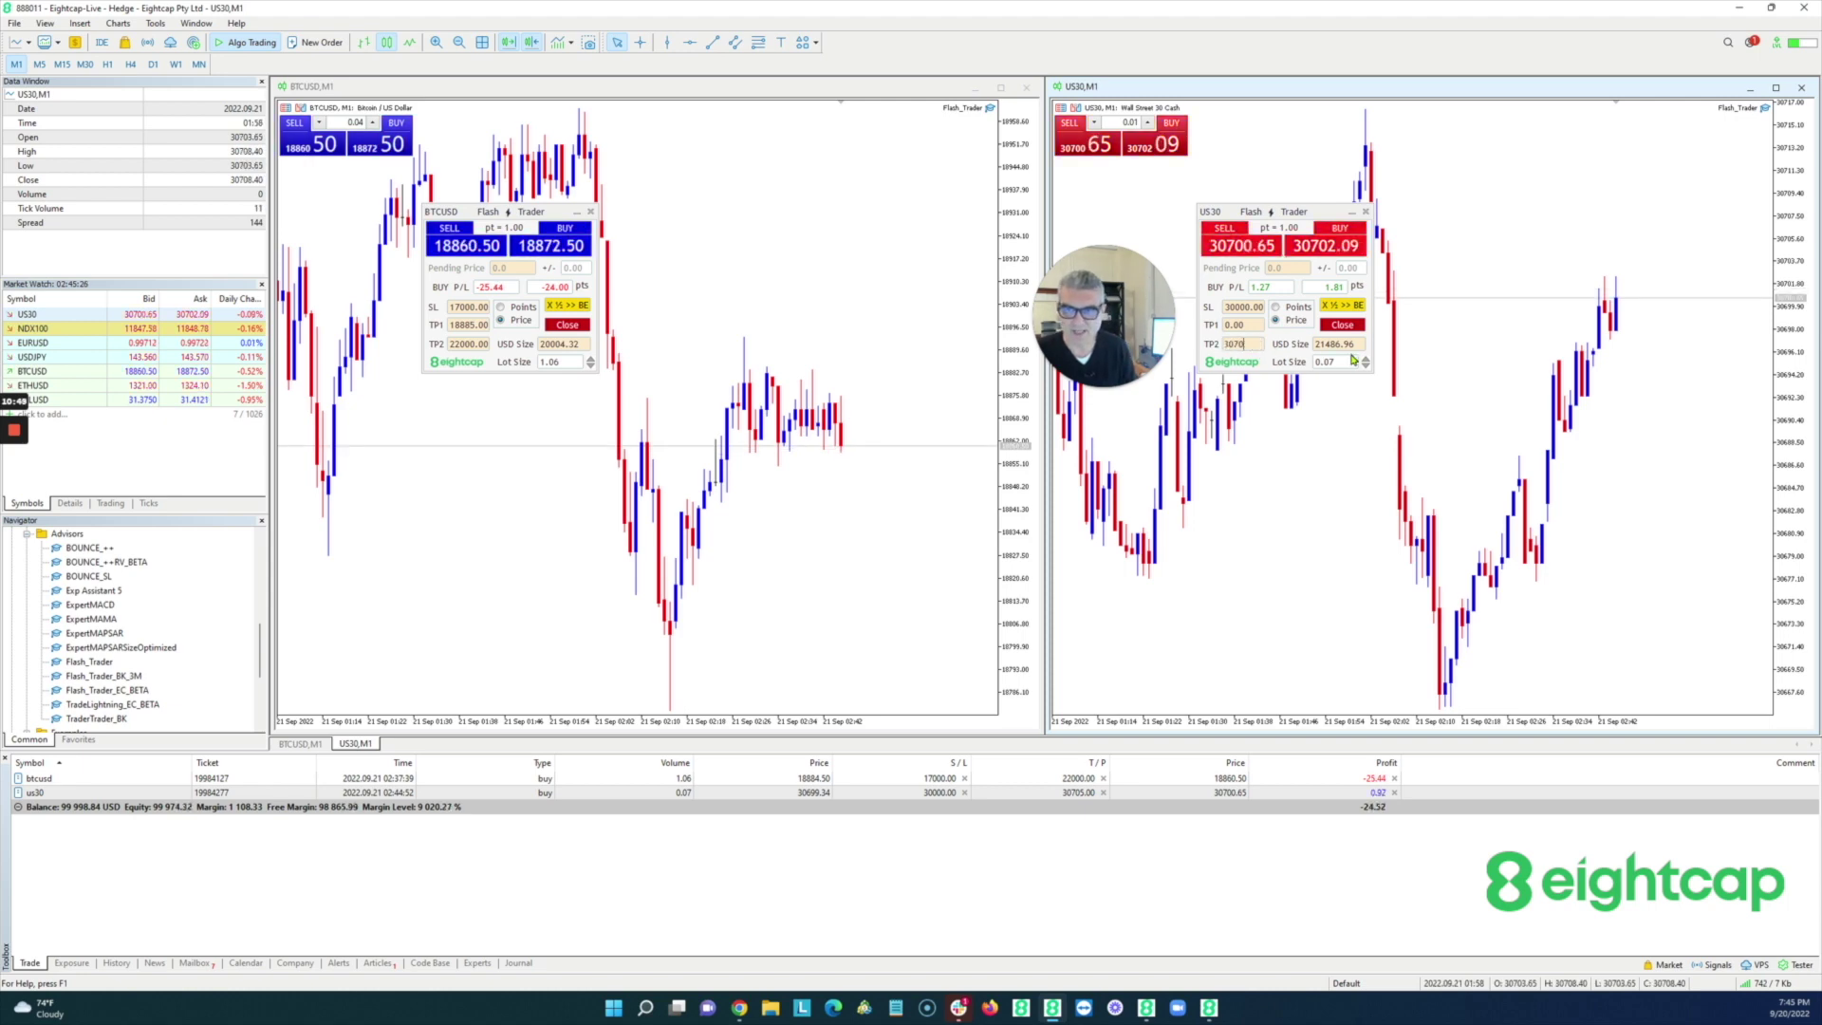
text(2)
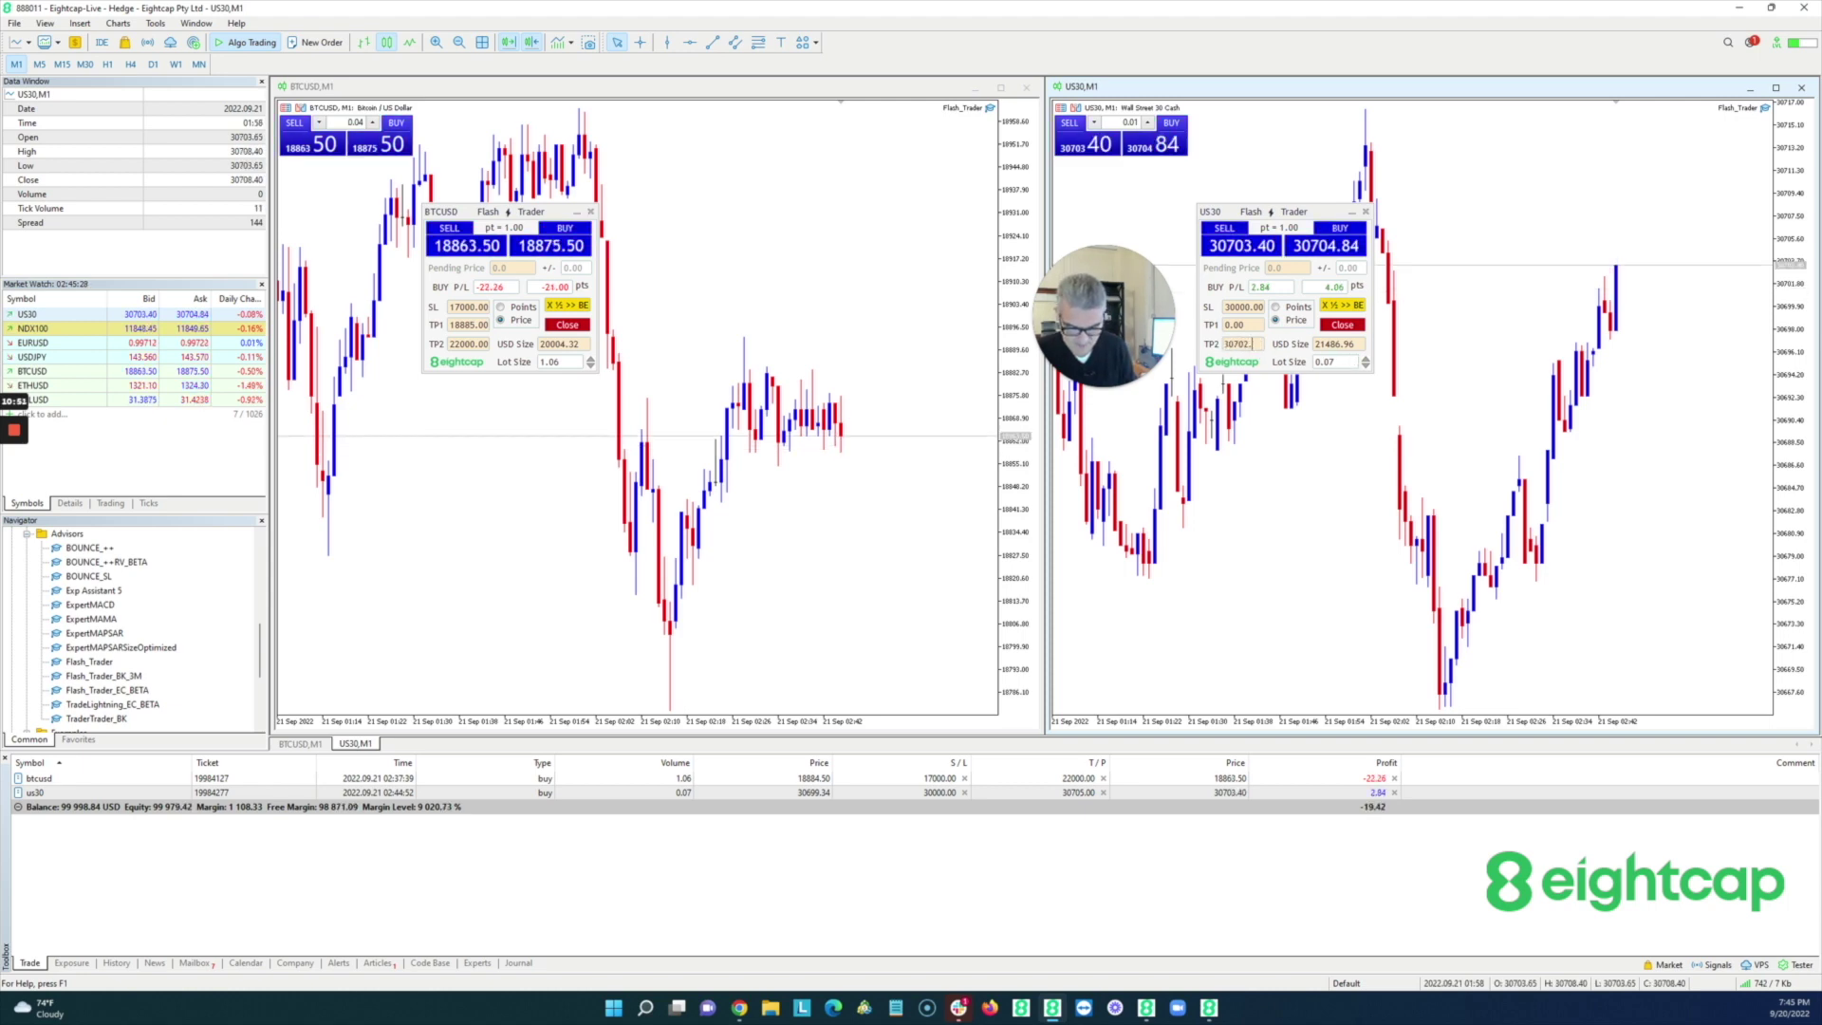
text(.56)
key(Return)
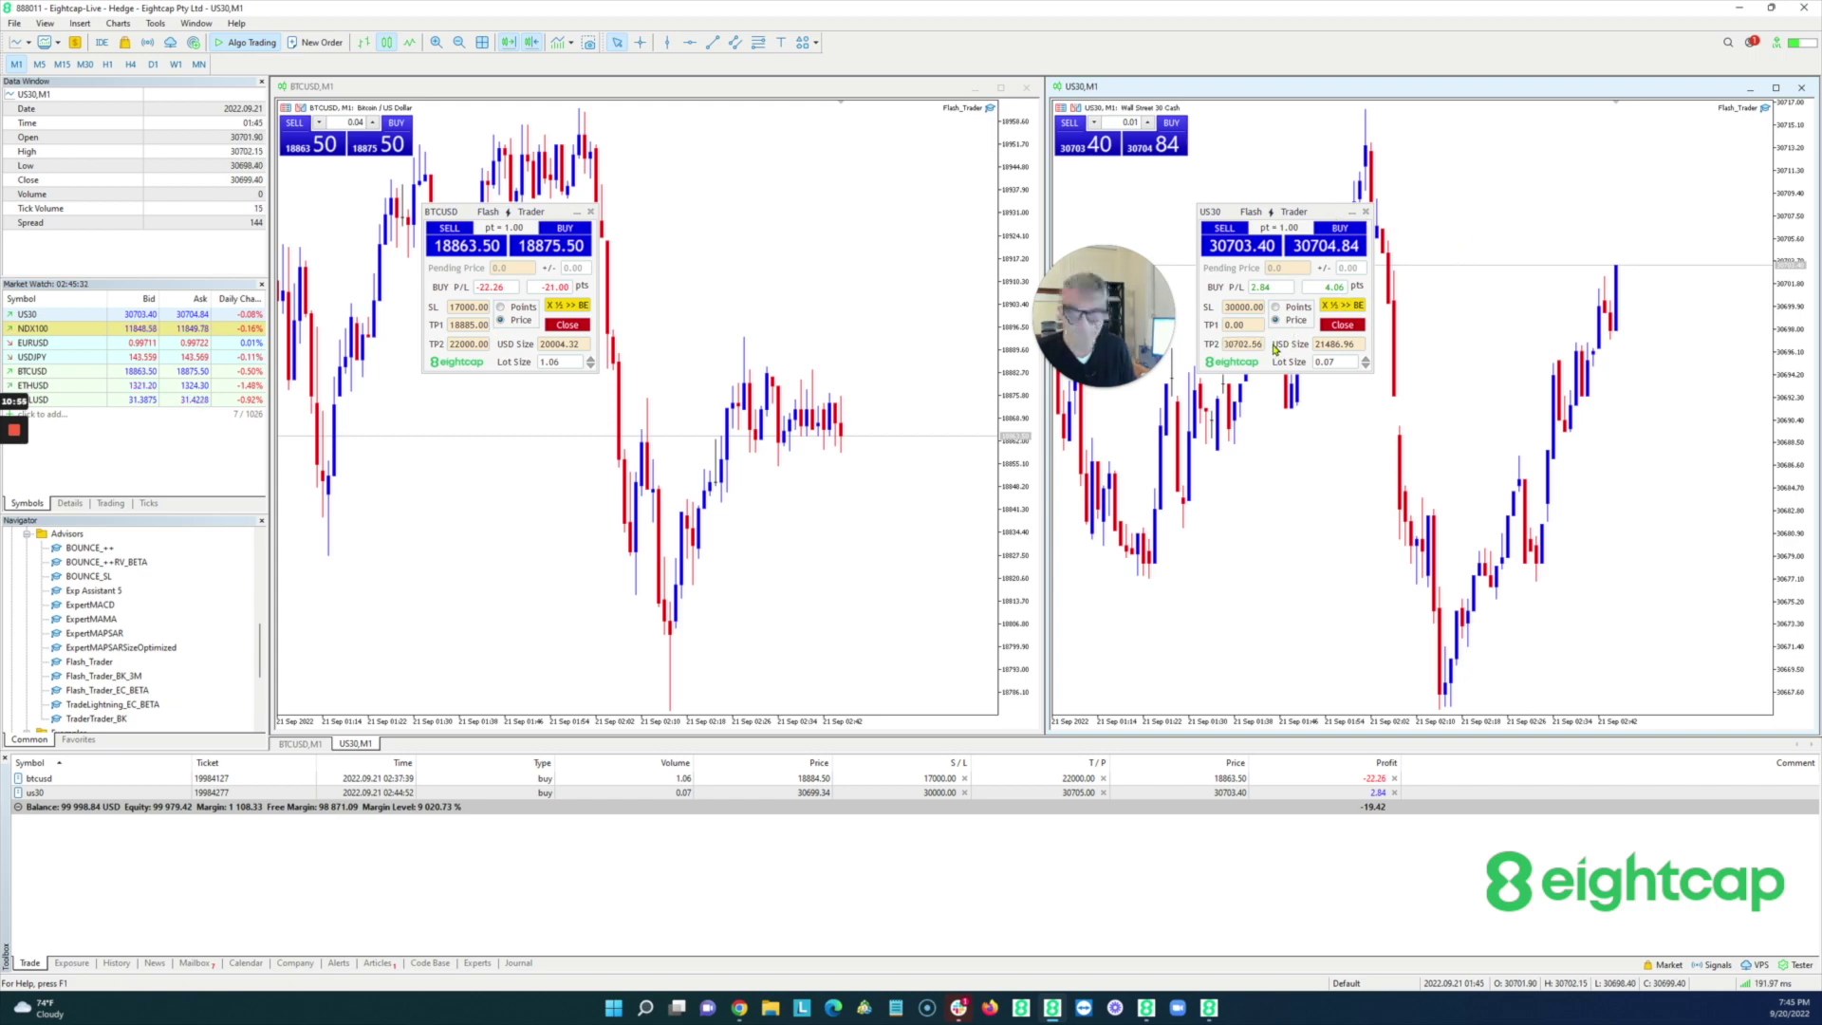
key(BackSpace)
key(BackSpace)
key(BackSpace)
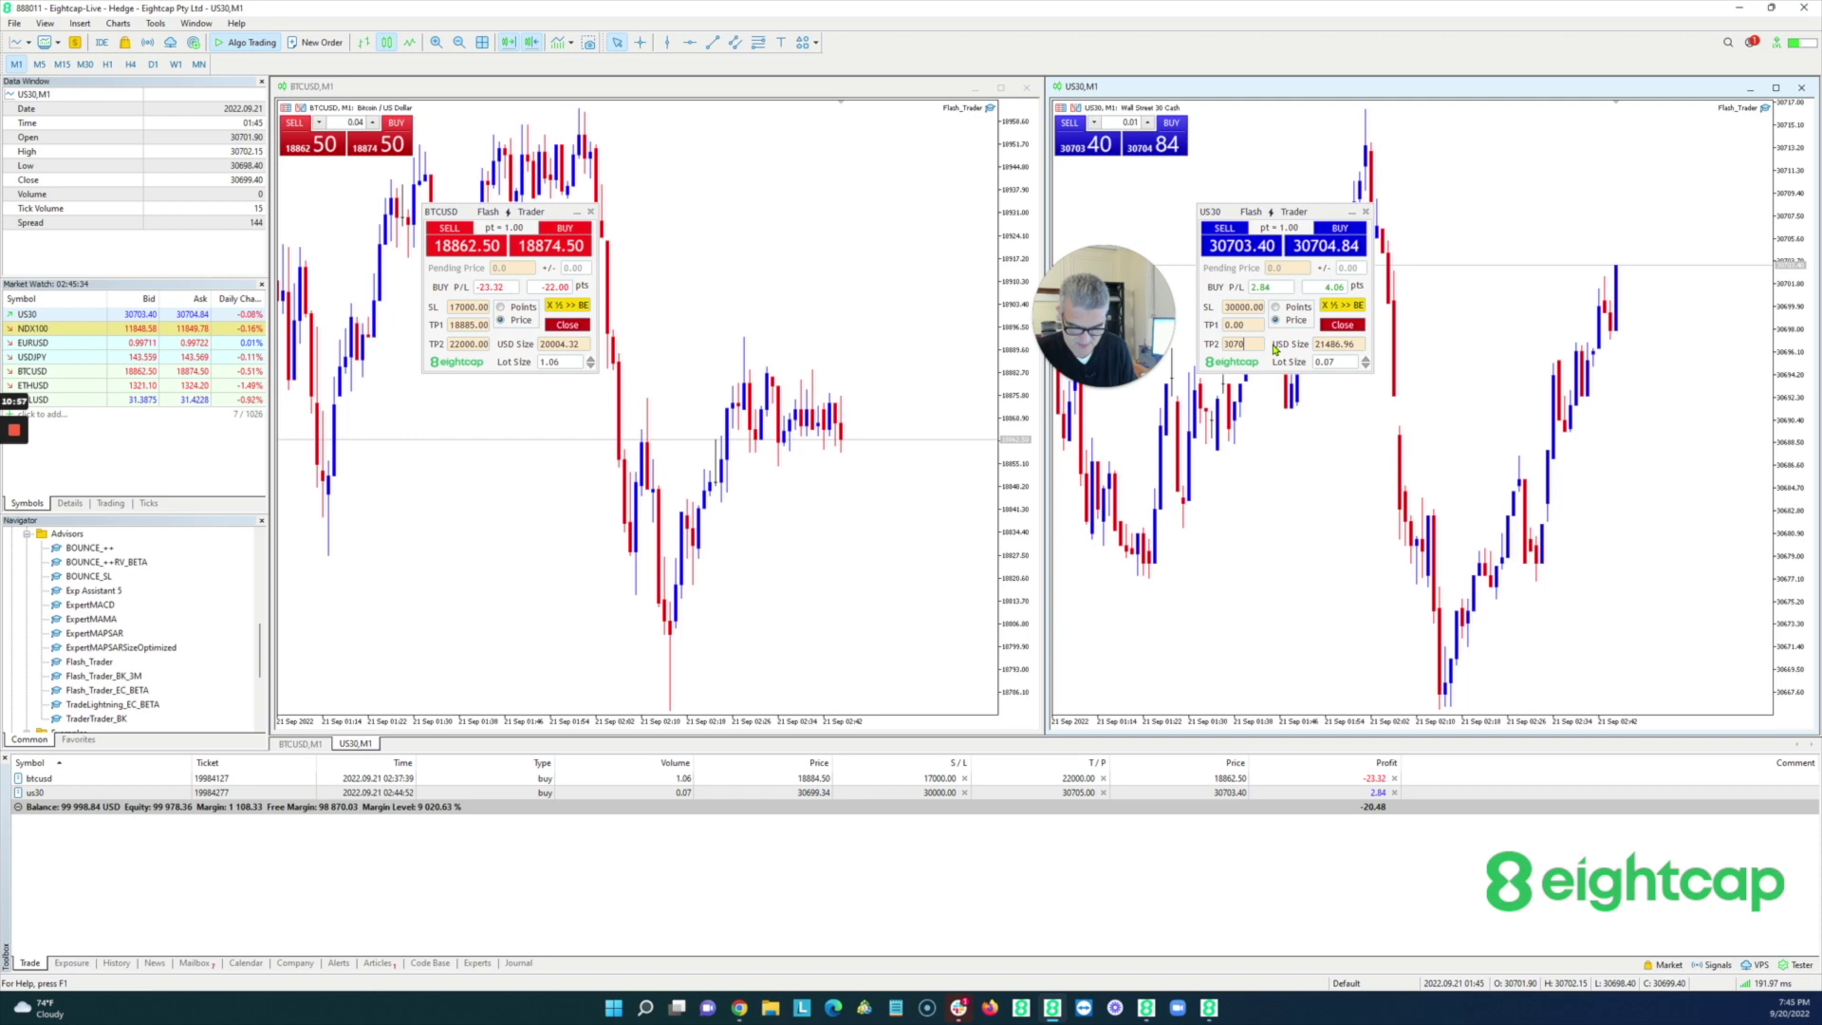
text(5)
key(Return)
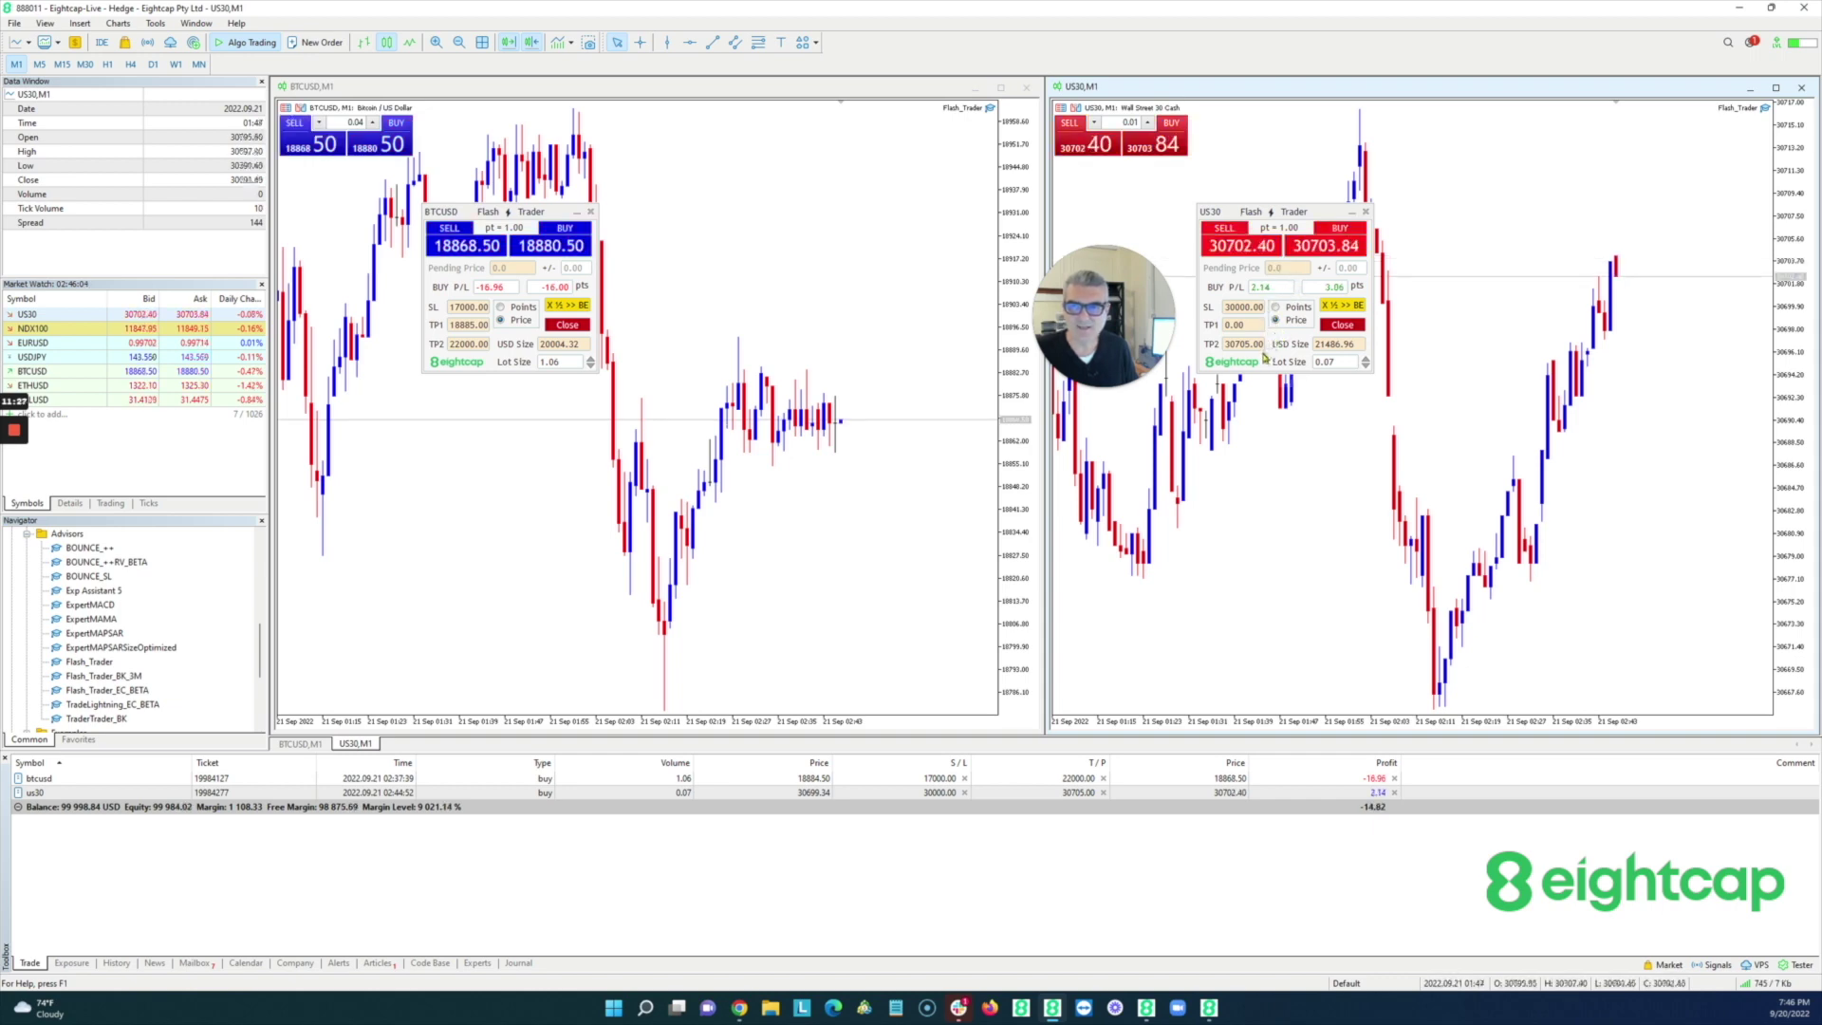
Step: Retype the US30 target just above price so the trade closes, then reset the panel
double_click(1256, 345)
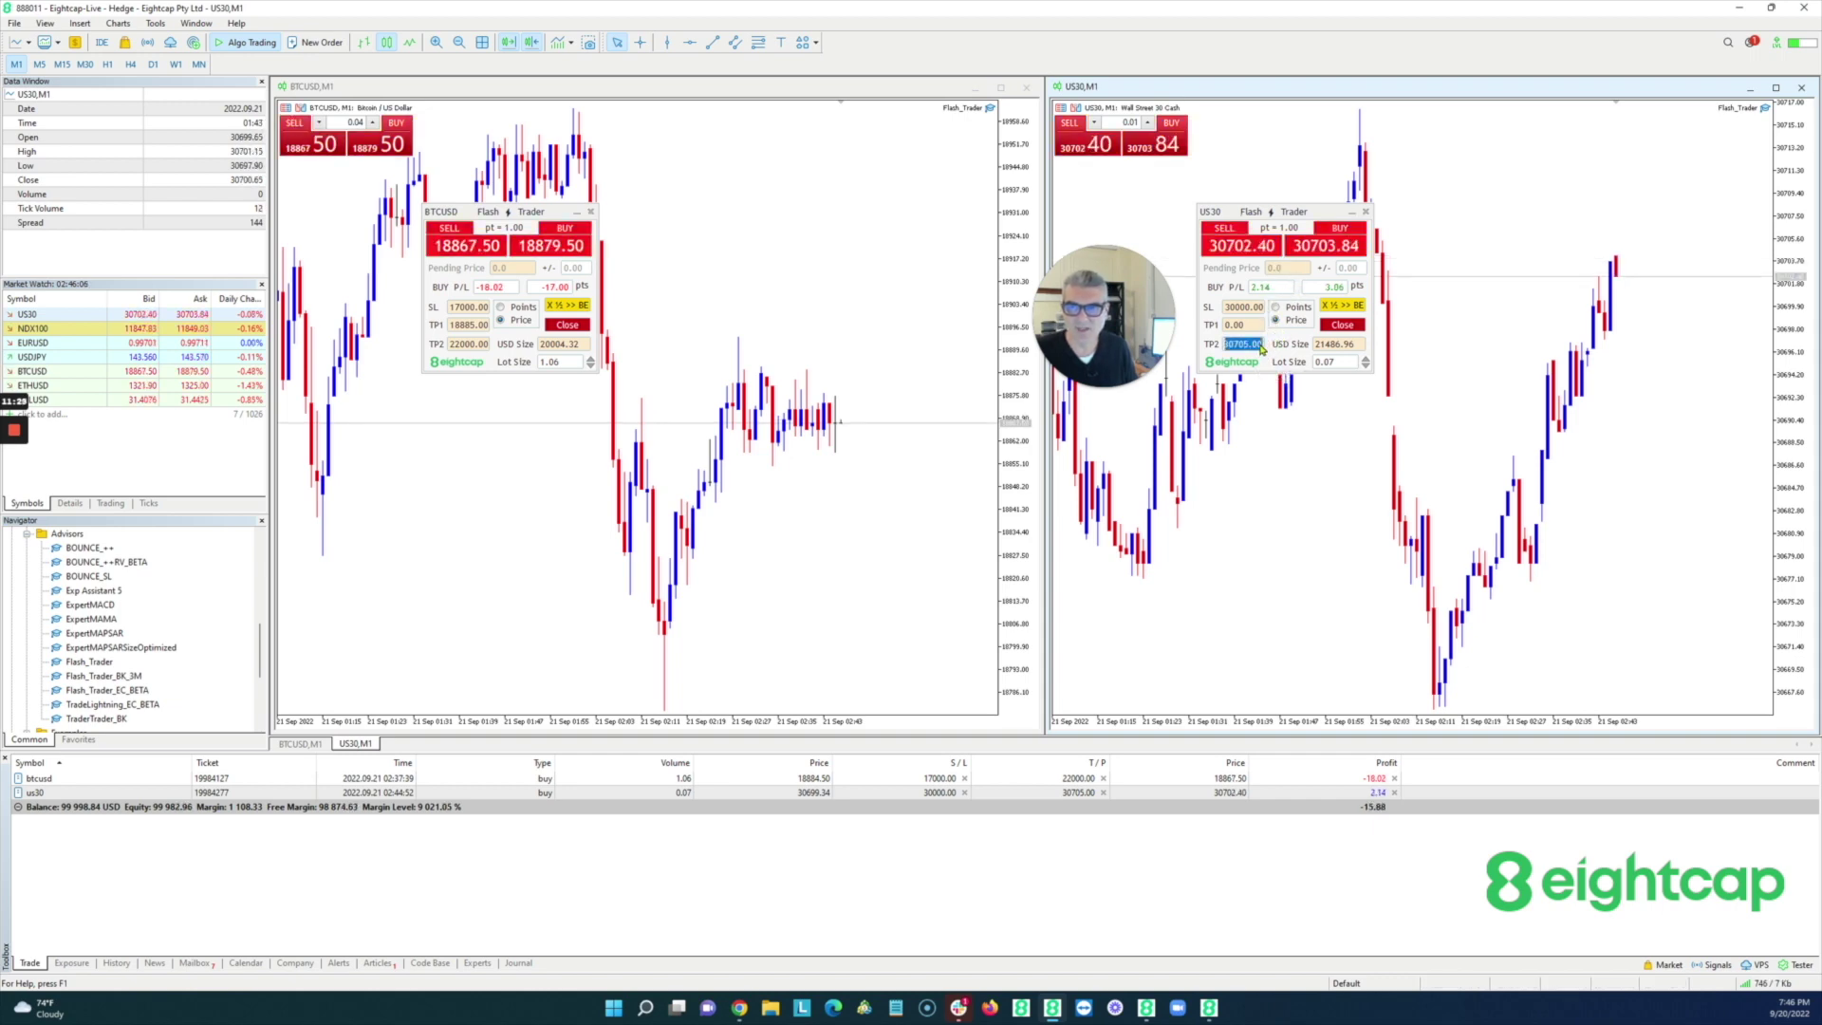
text(30730.00)
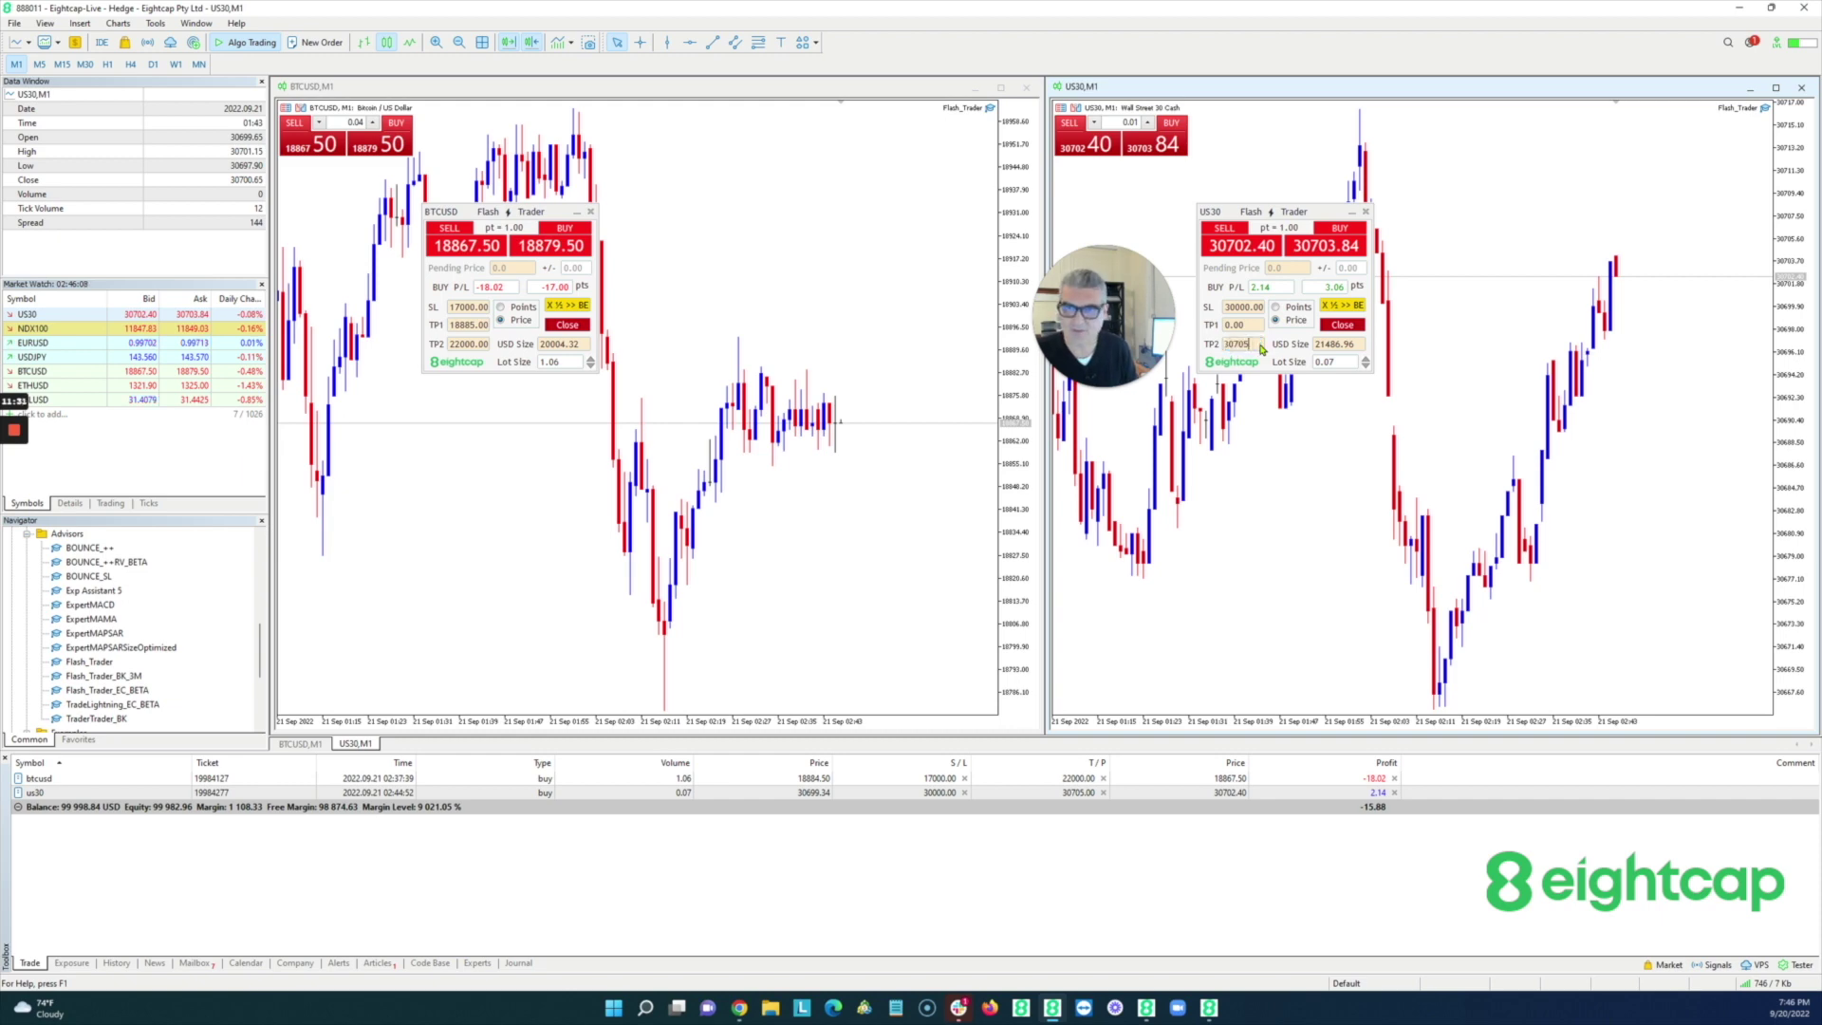
text(3)
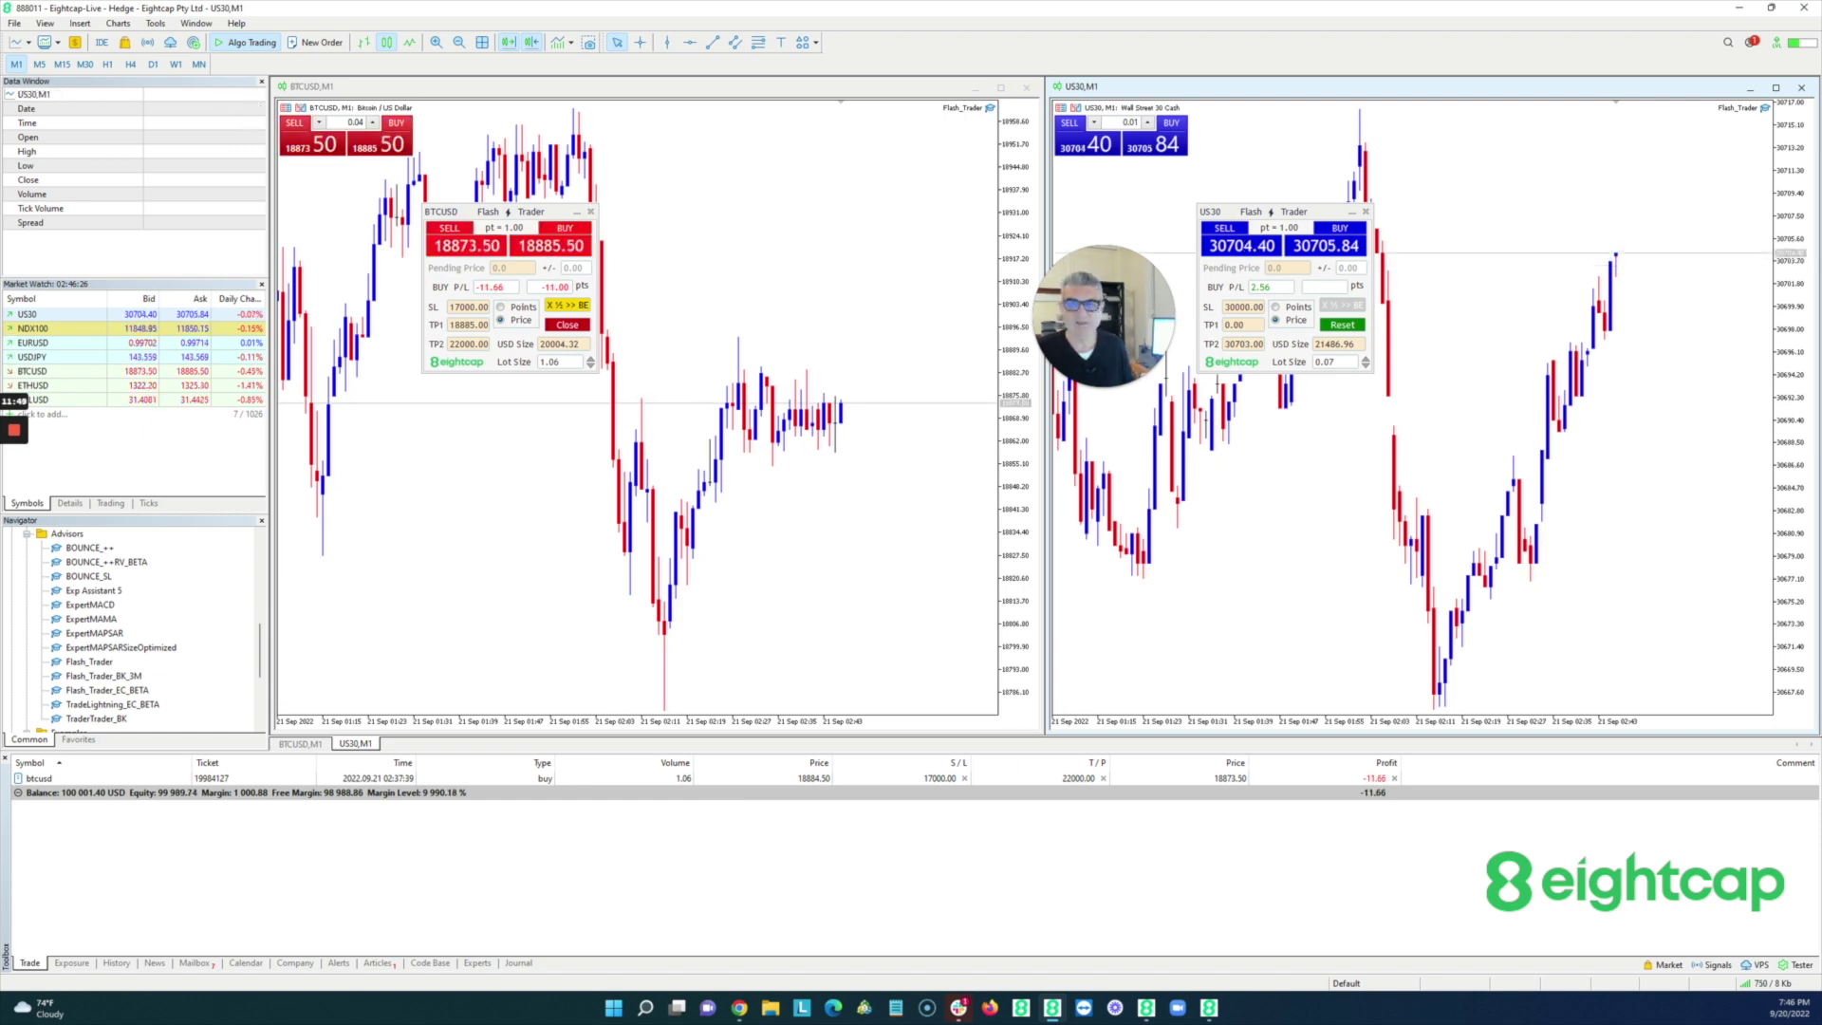
click(1343, 325)
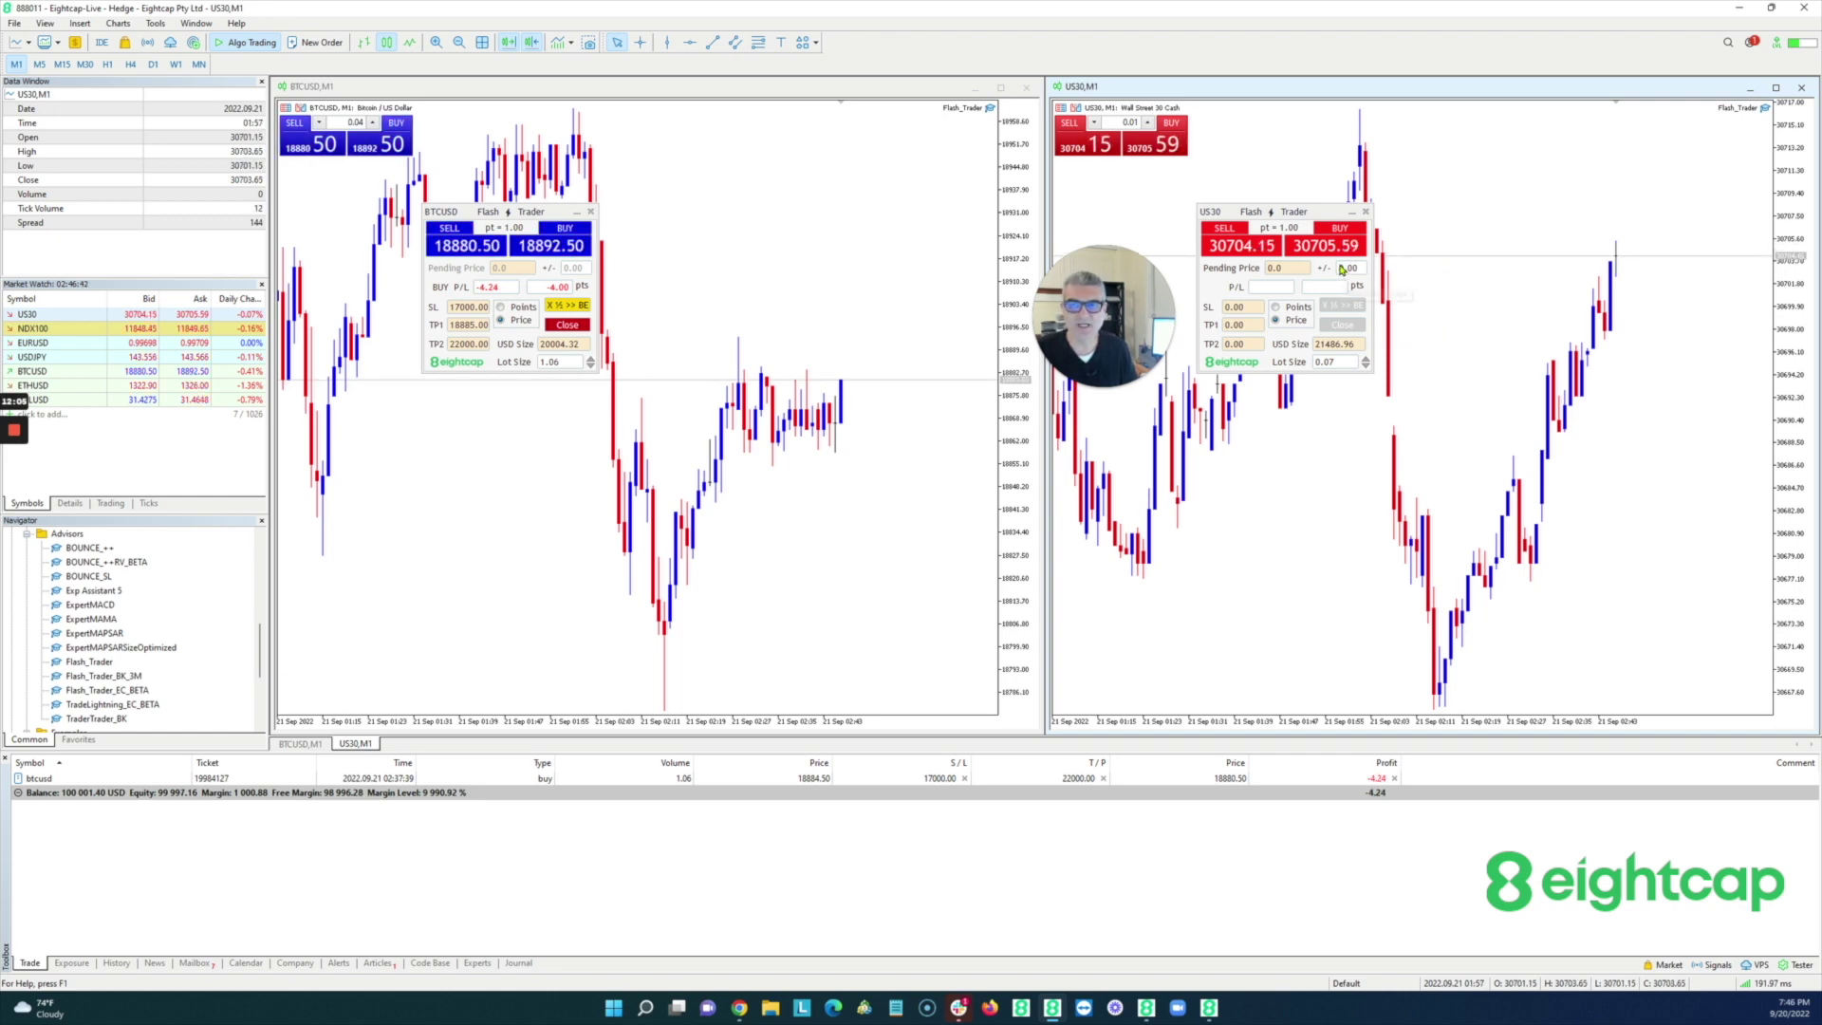
Step: Place a 0.07-lot US30 buy limit at 30000, then cancel it
click(1301, 269)
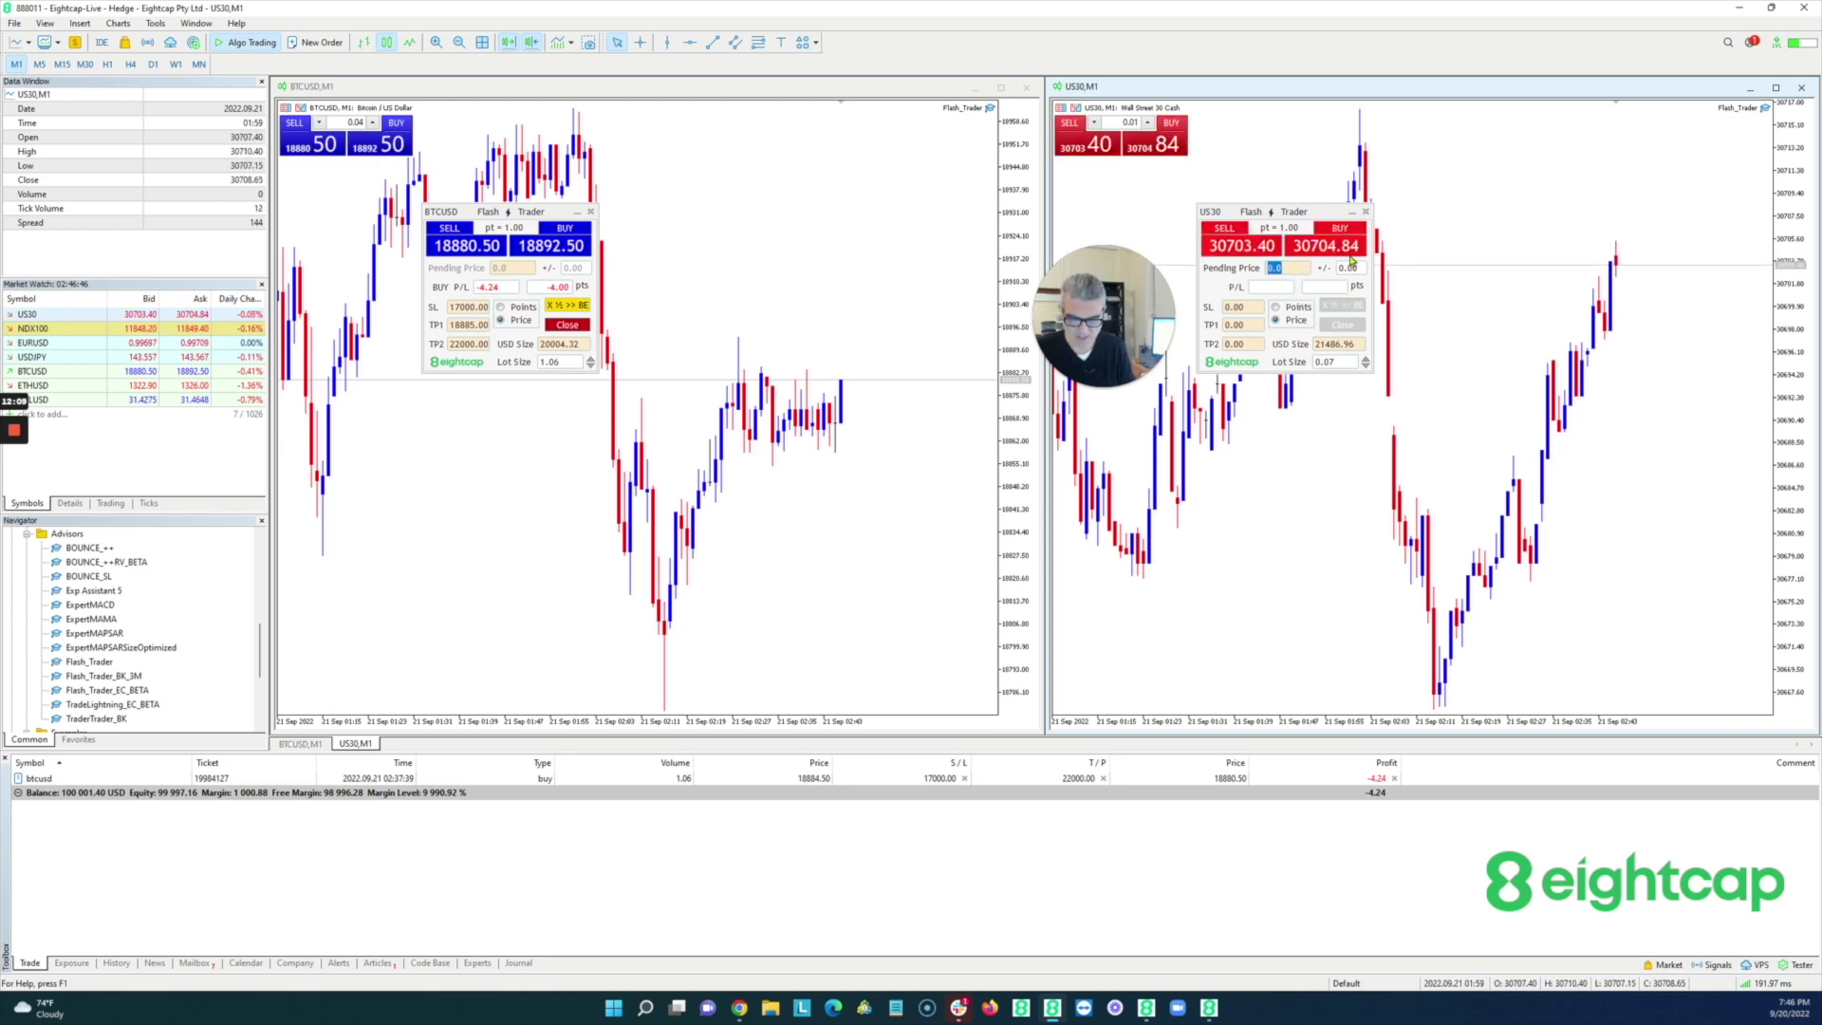
text(3000)
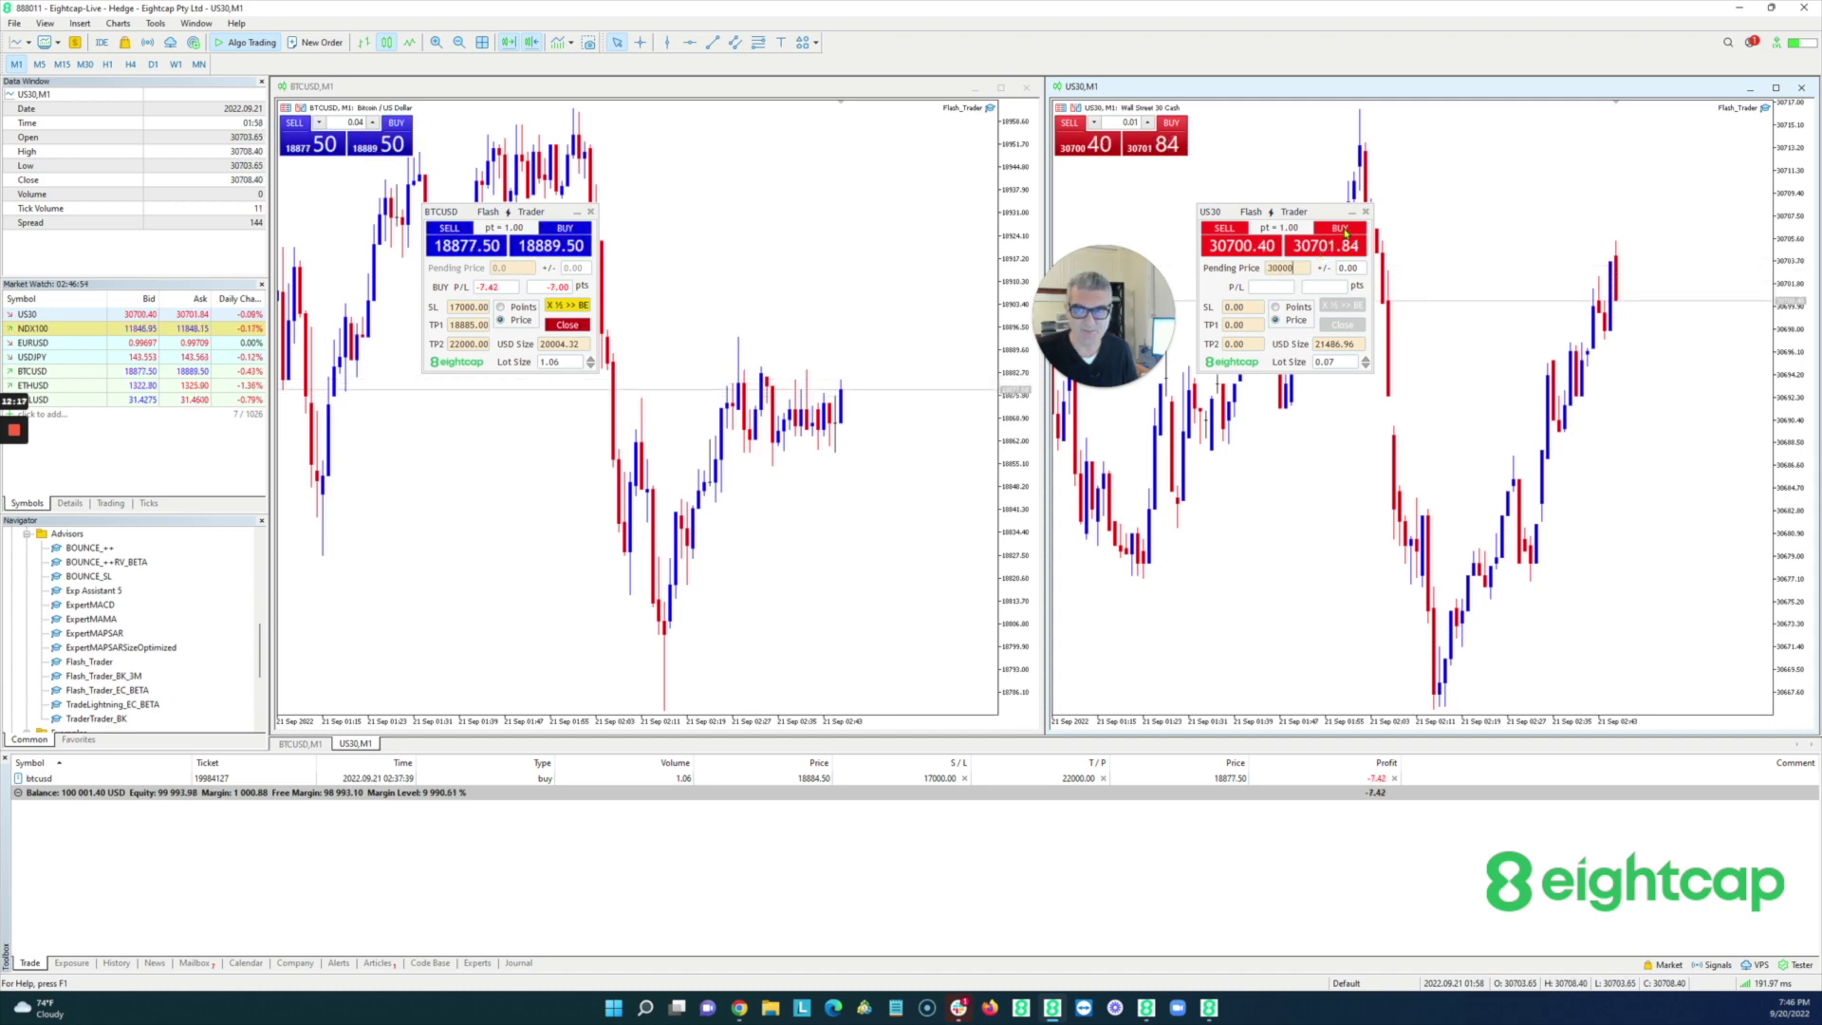
click(1341, 231)
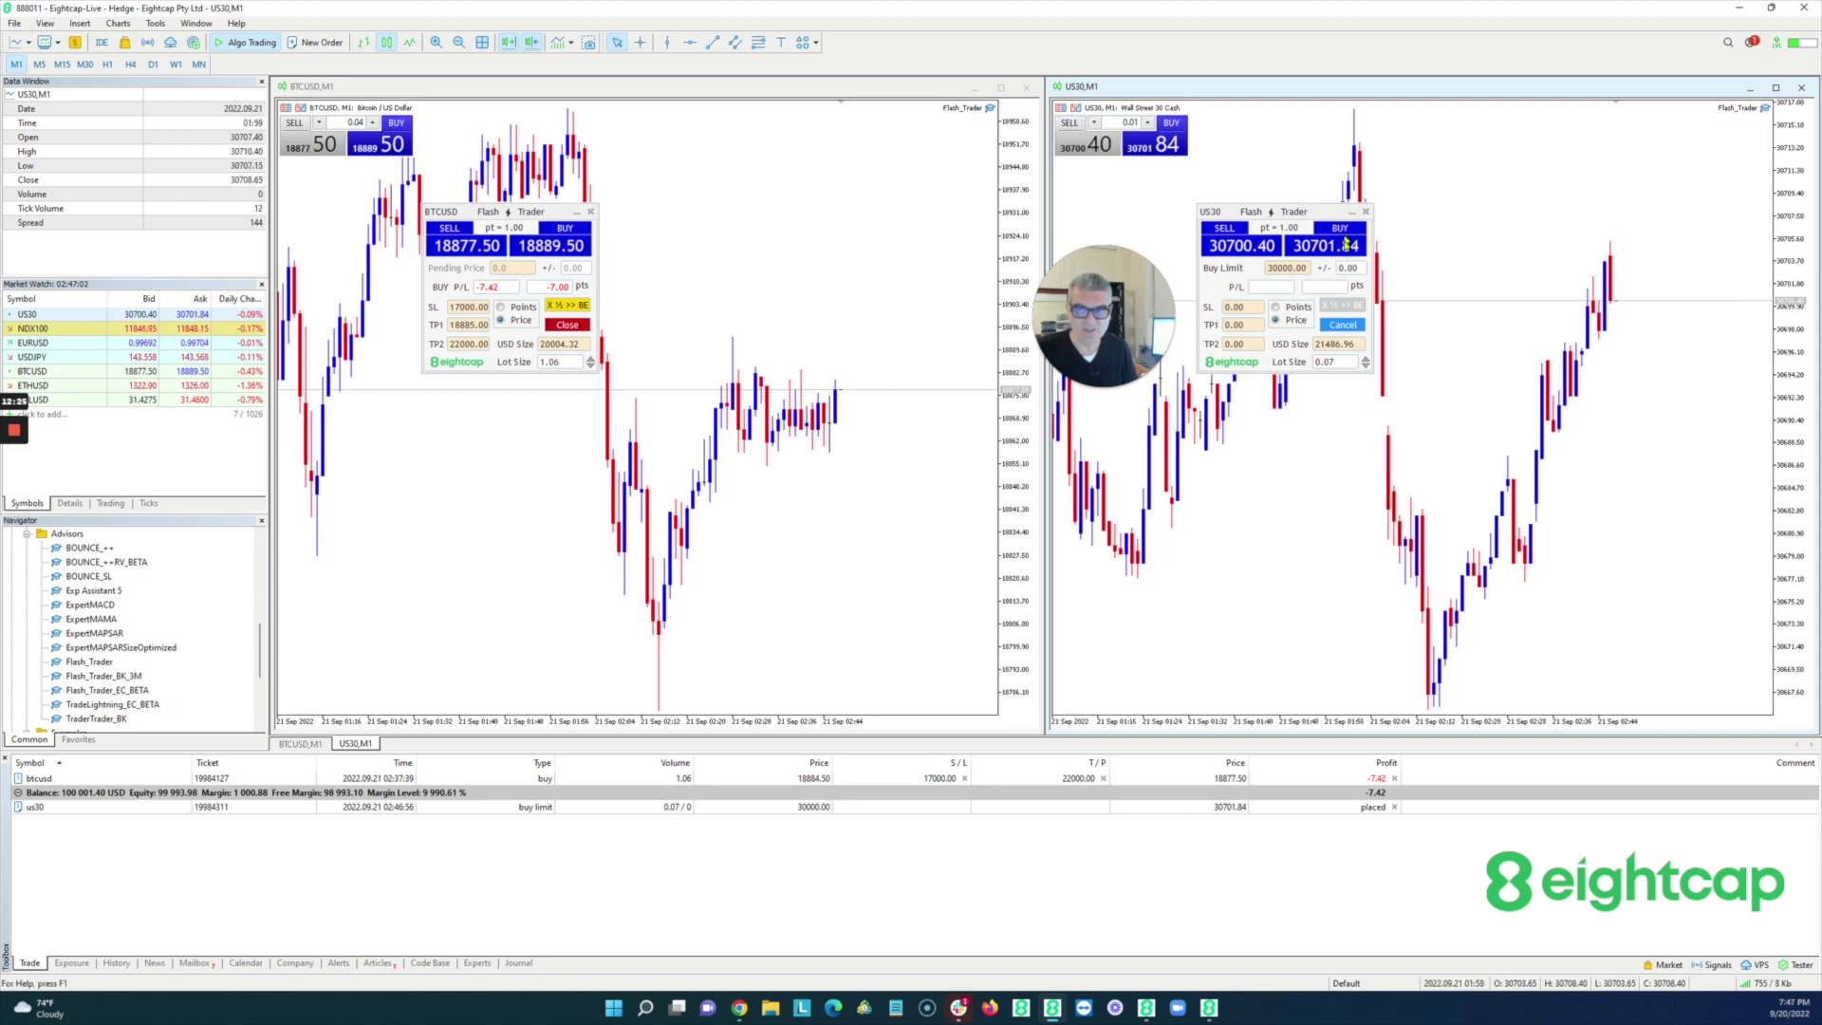
click(1342, 325)
Step: Place a US30 buy stop at 31000, then cancel it
click(1298, 271)
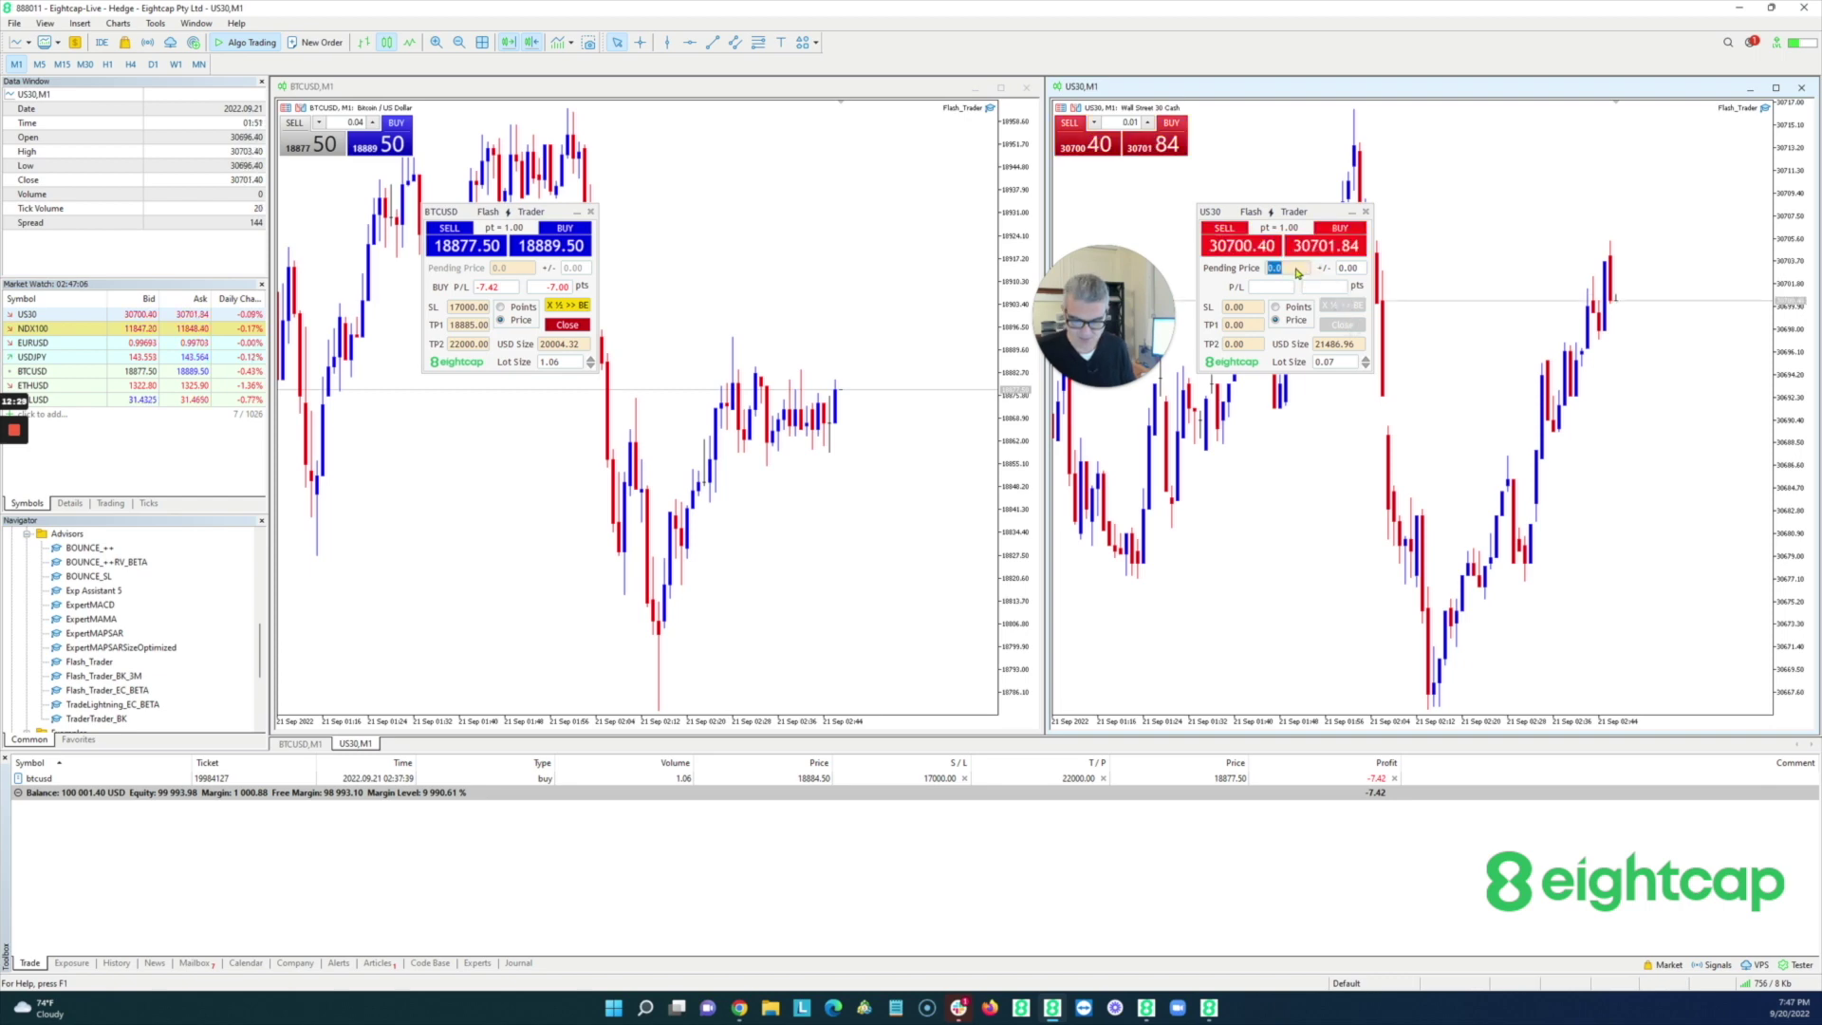
text(310)
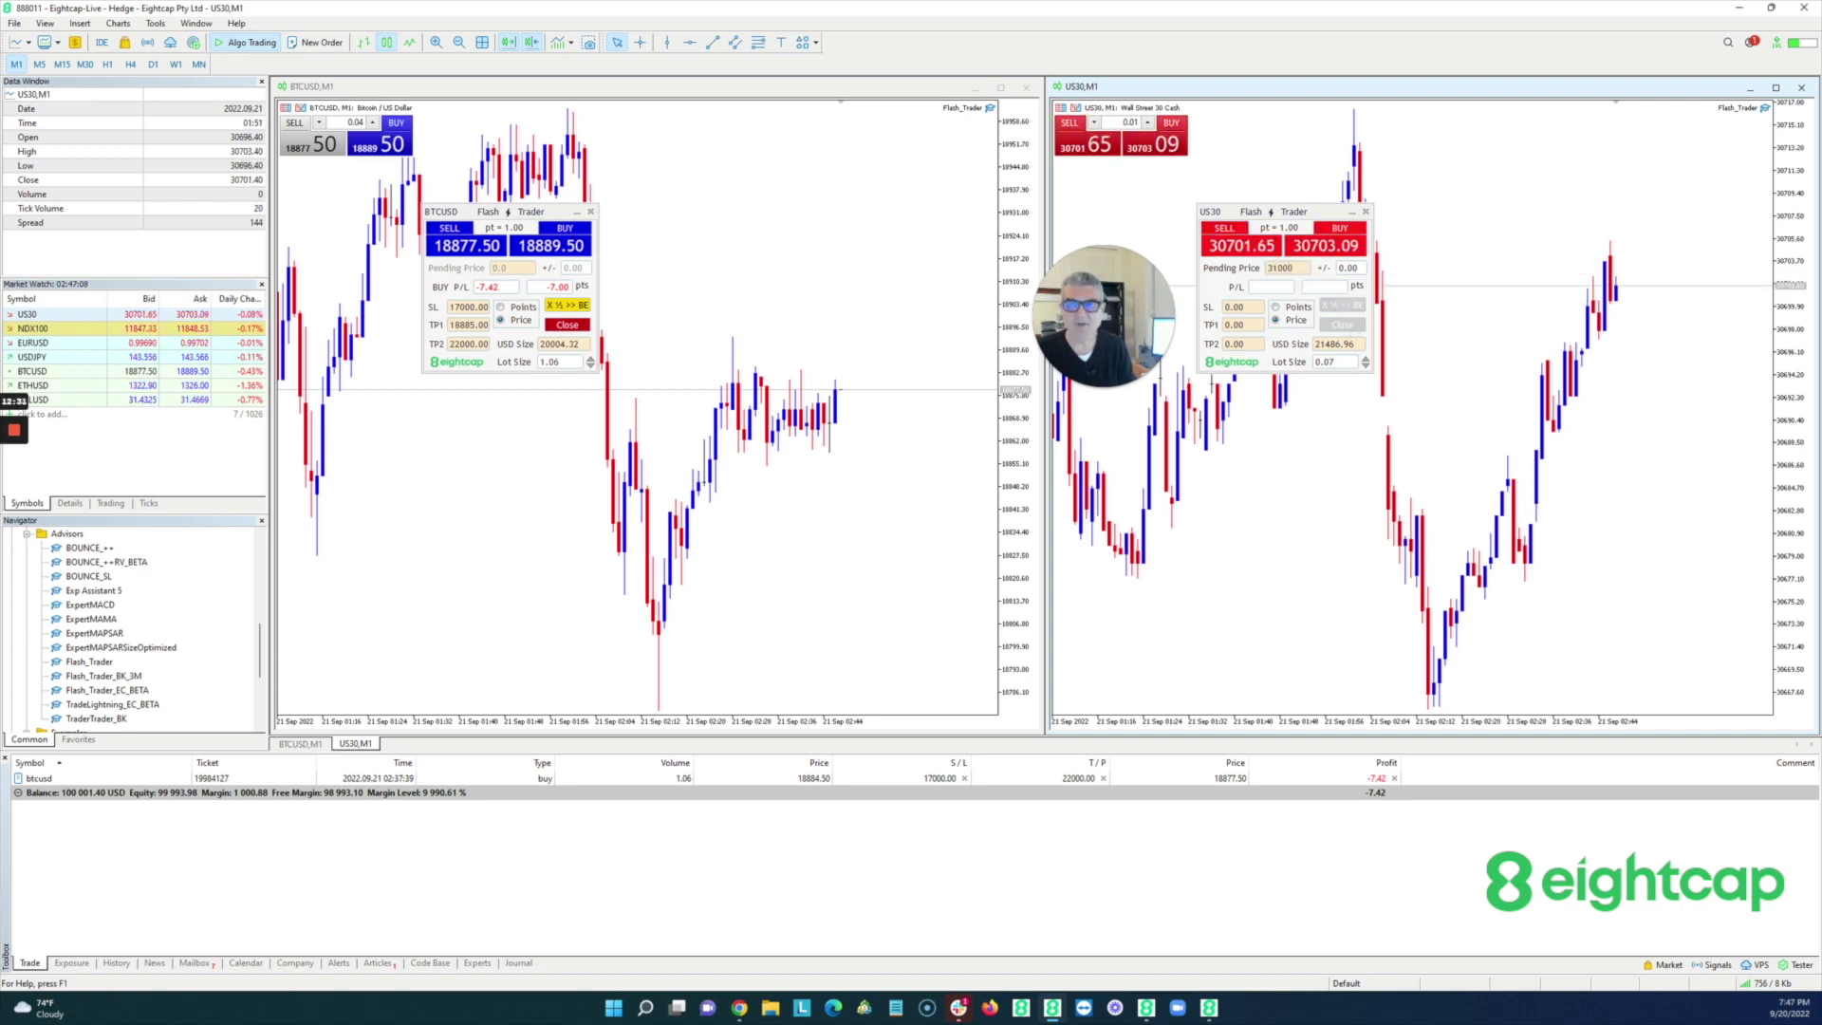
text(00)
key(Return)
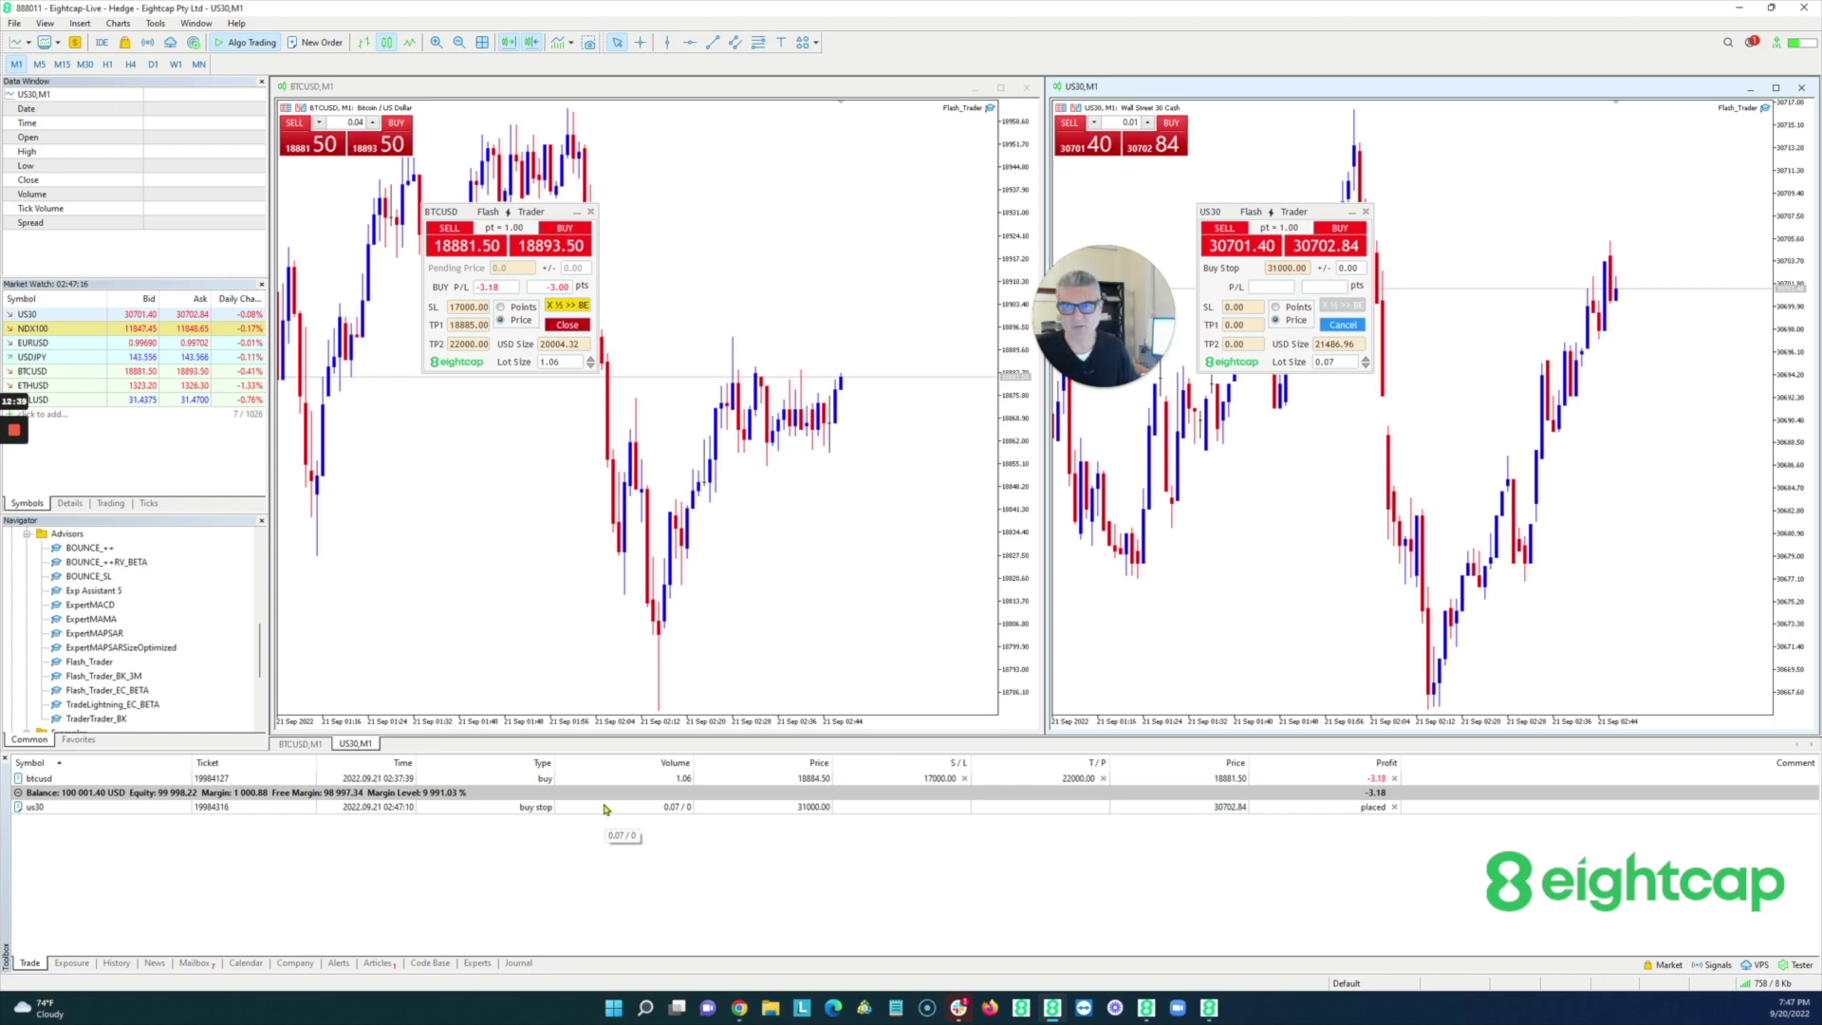
click(1347, 325)
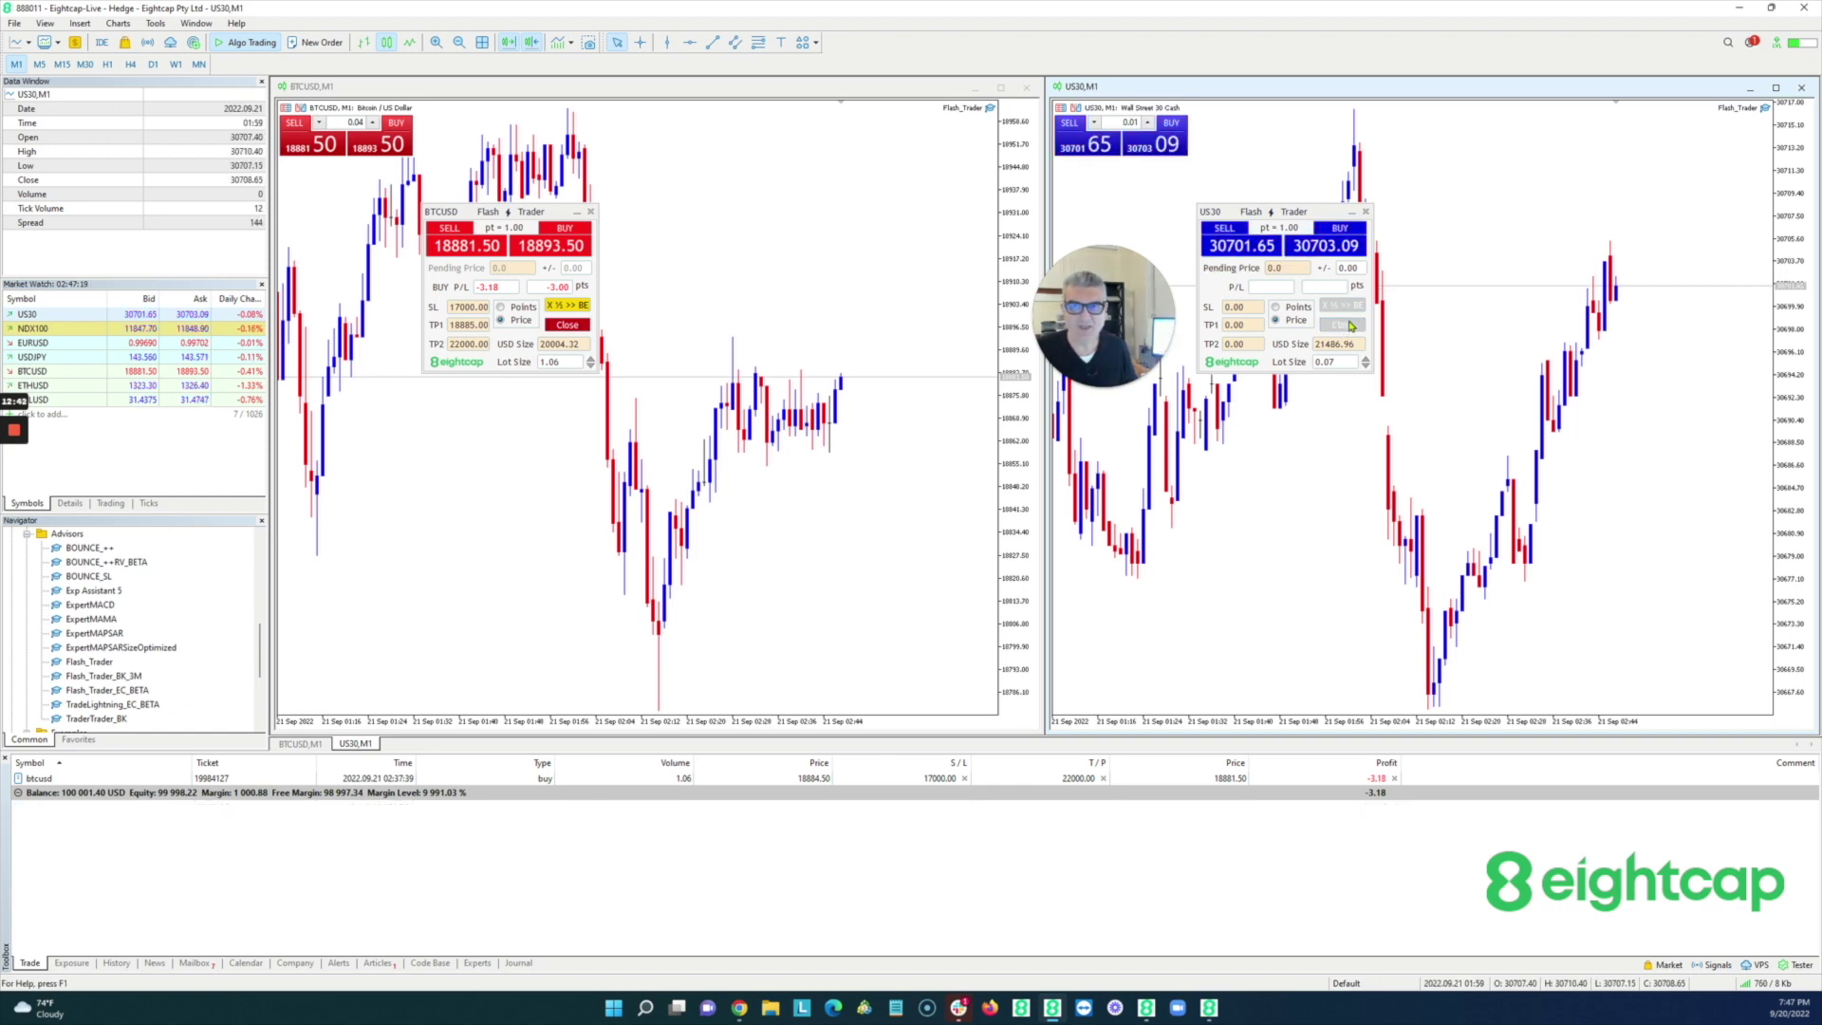
Step: Place a pending US30 sell stop at 30000
click(1299, 266)
text(30)
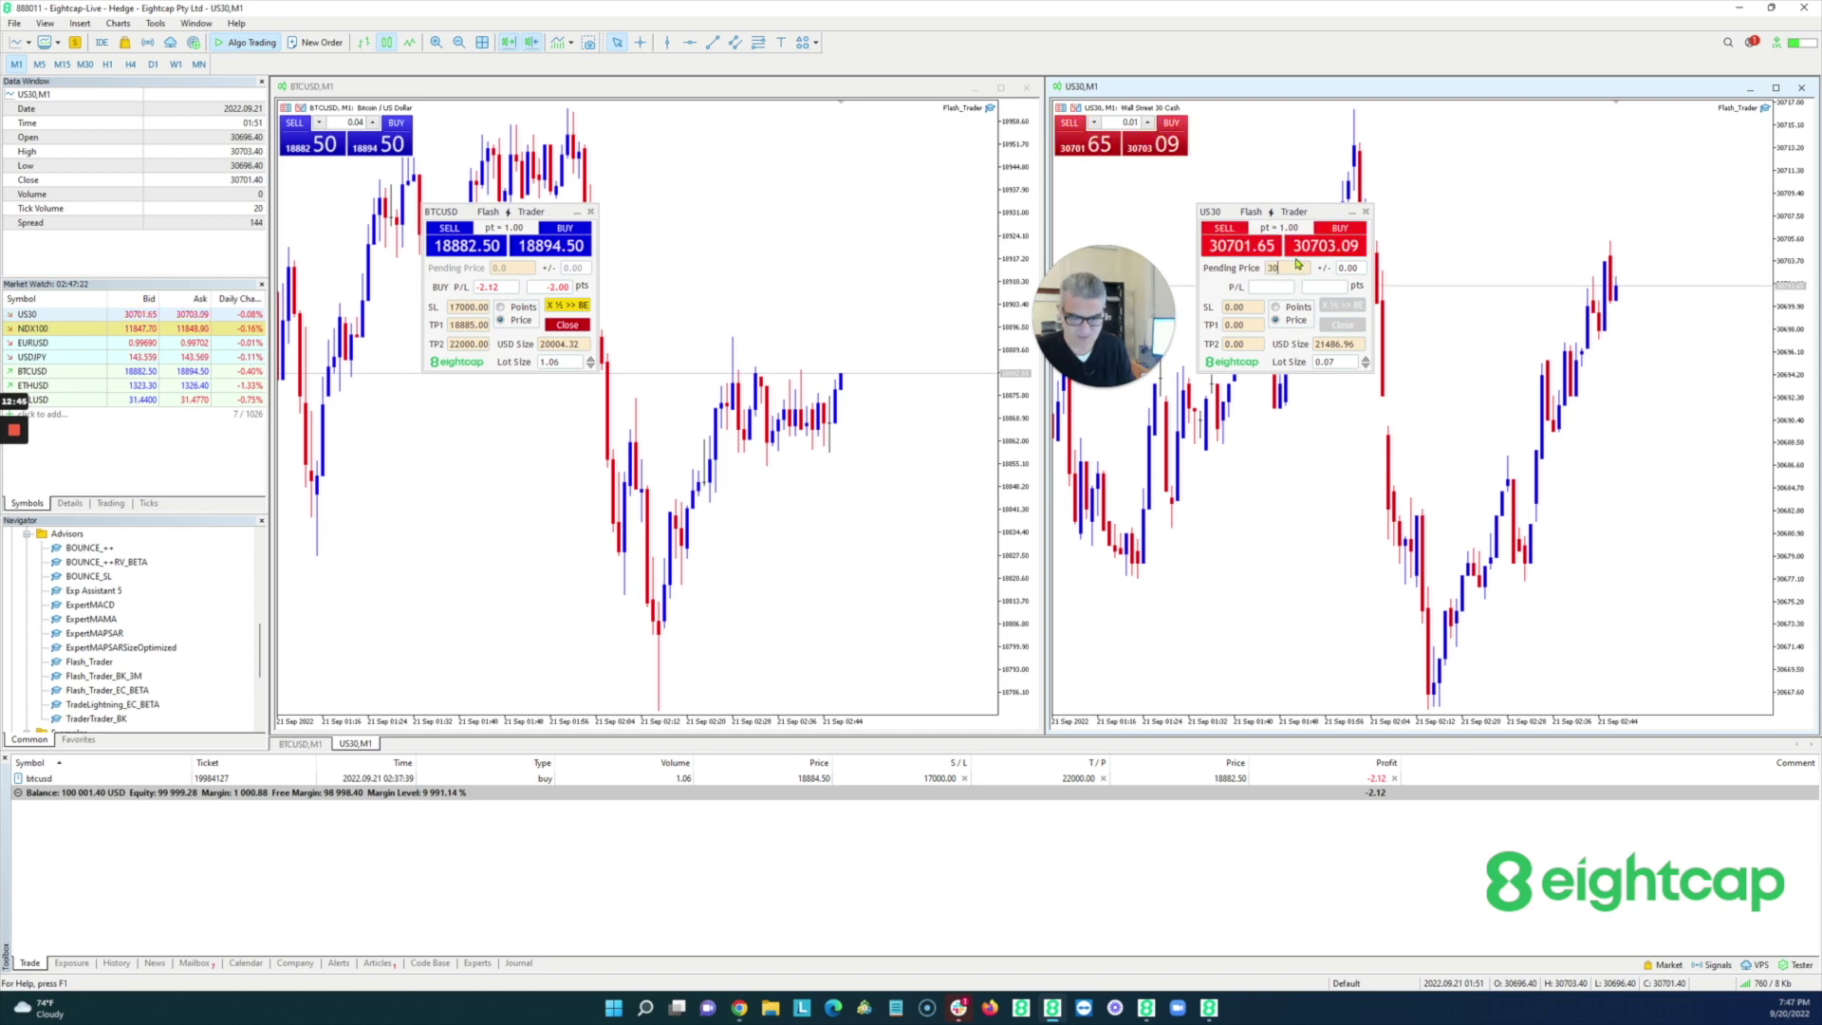
text(000)
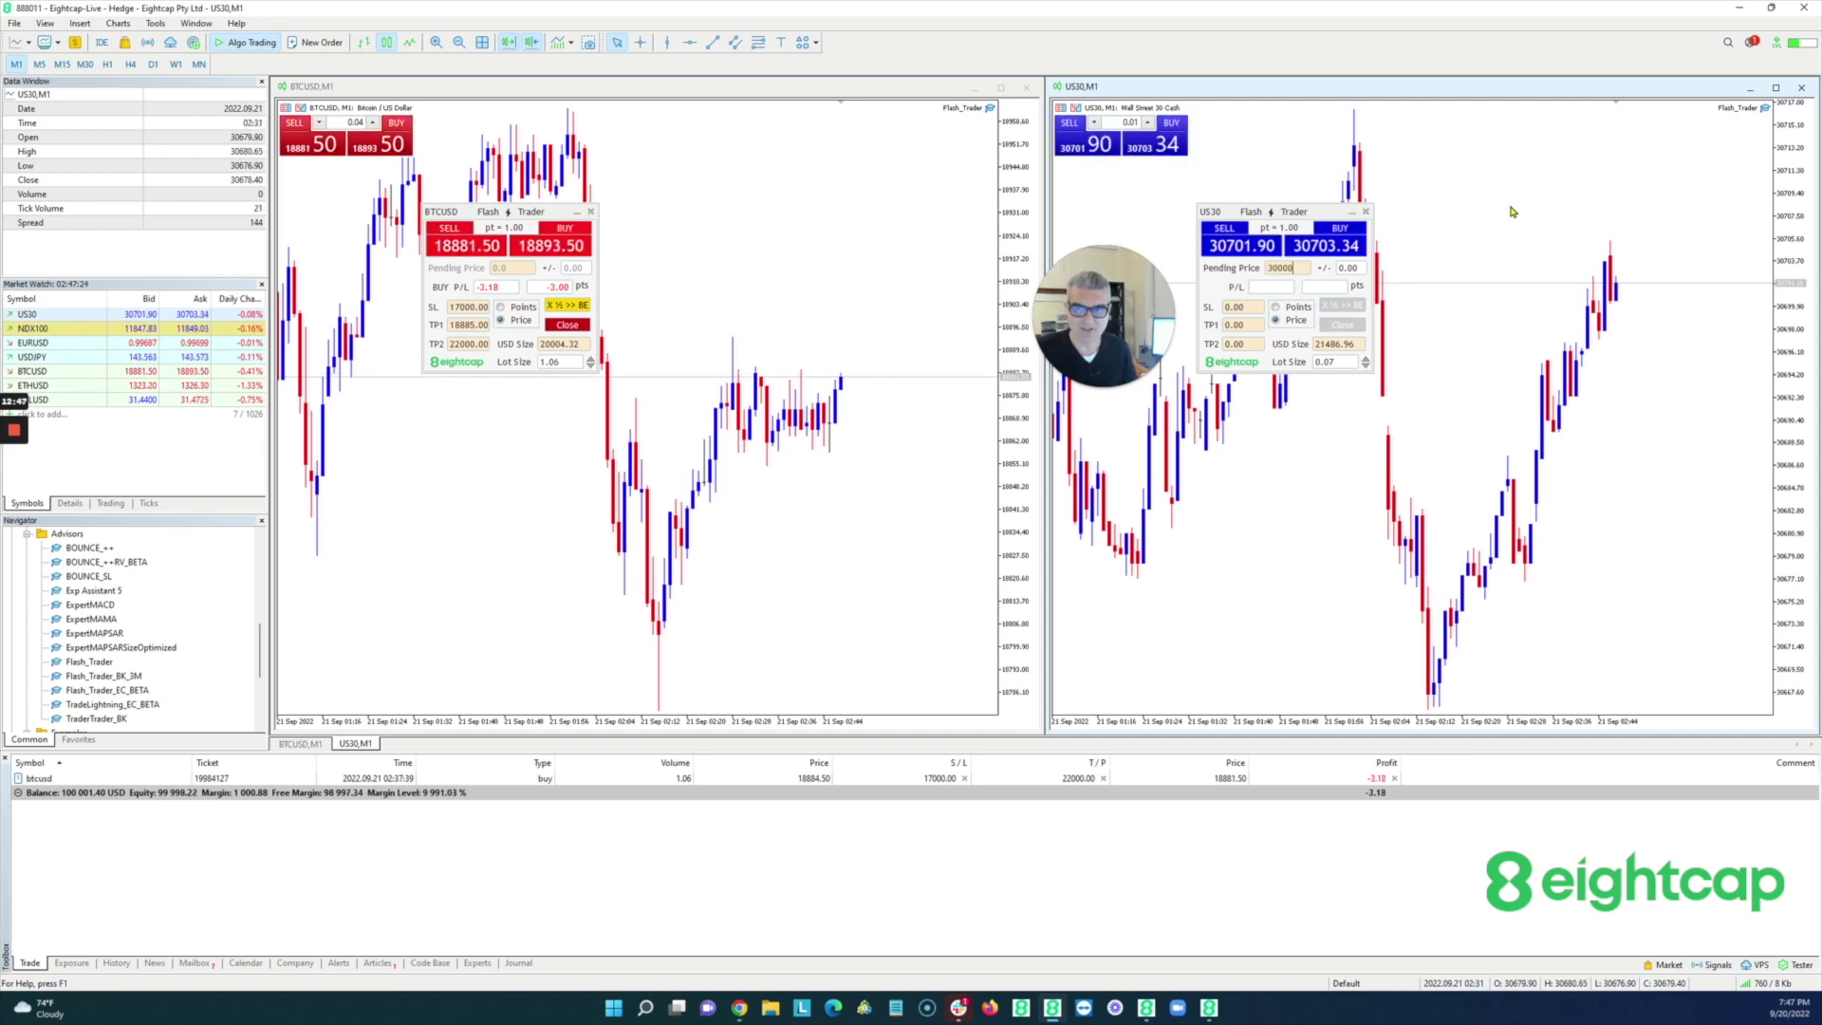
key(Return)
click(1230, 231)
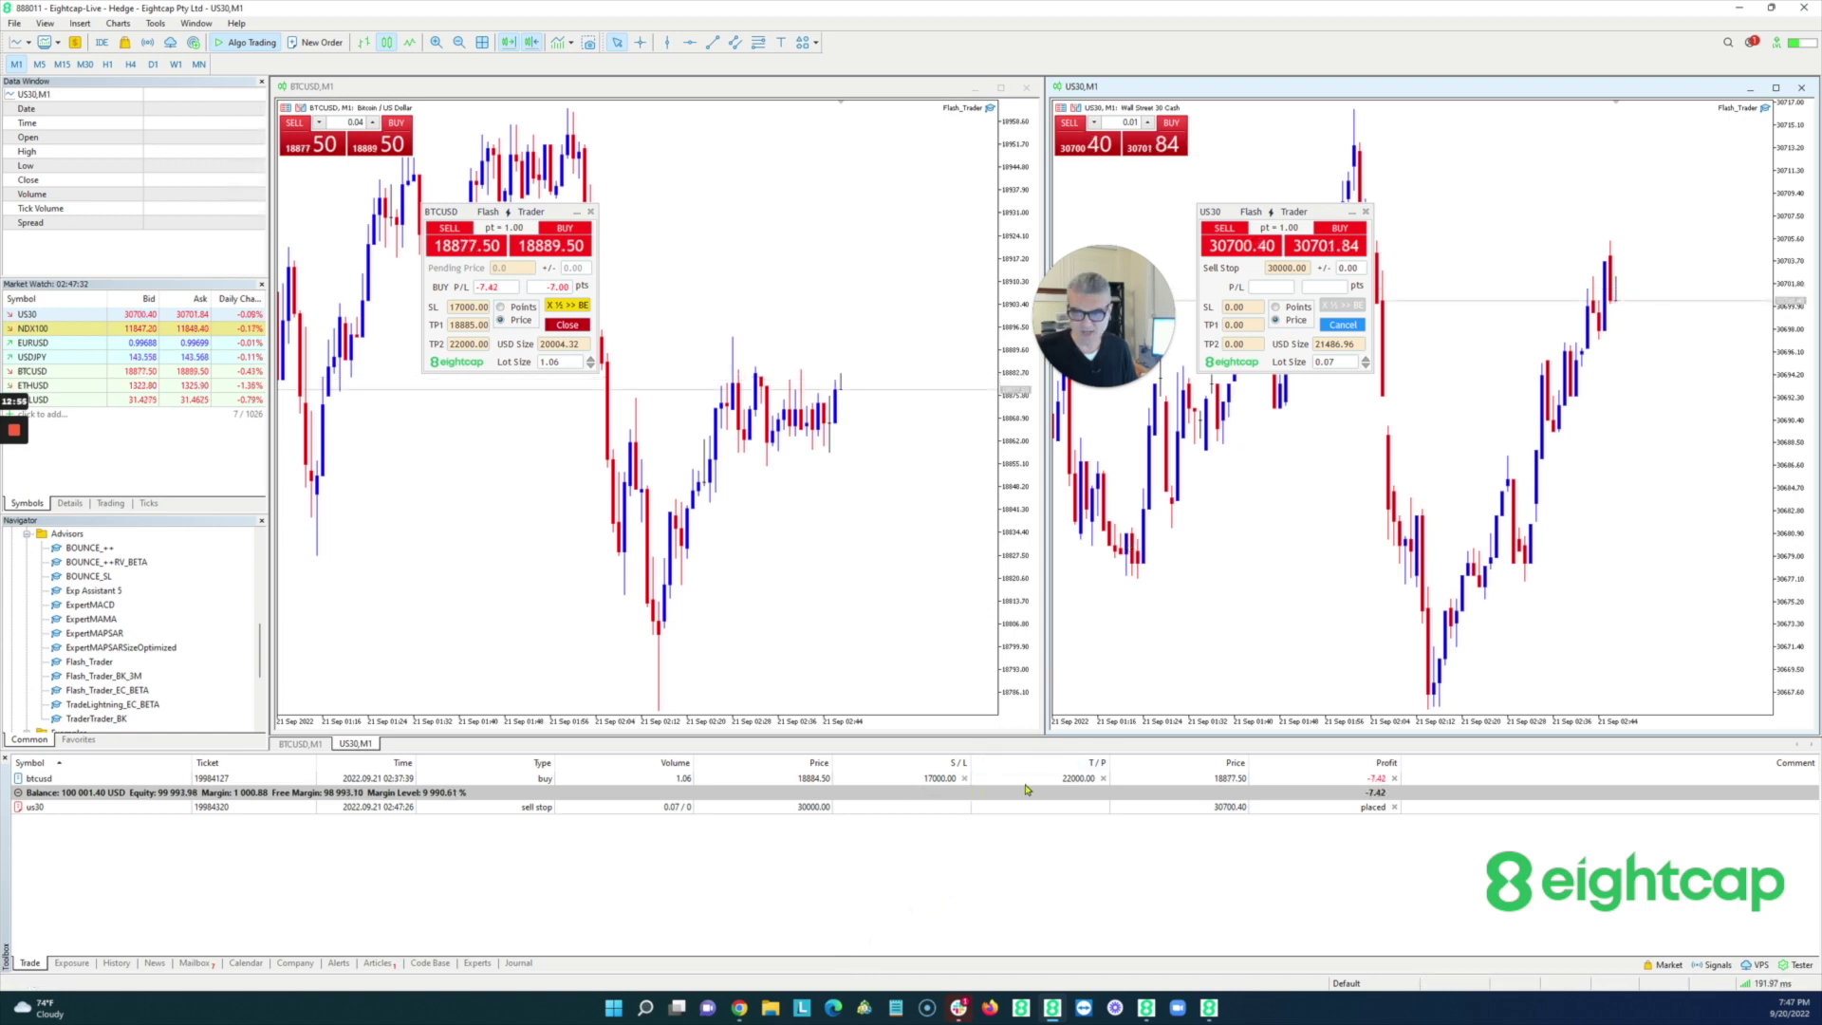
Step: Give the 30000 US30 sell stop a 33000 stop loss and 25000 second target
click(1251, 307)
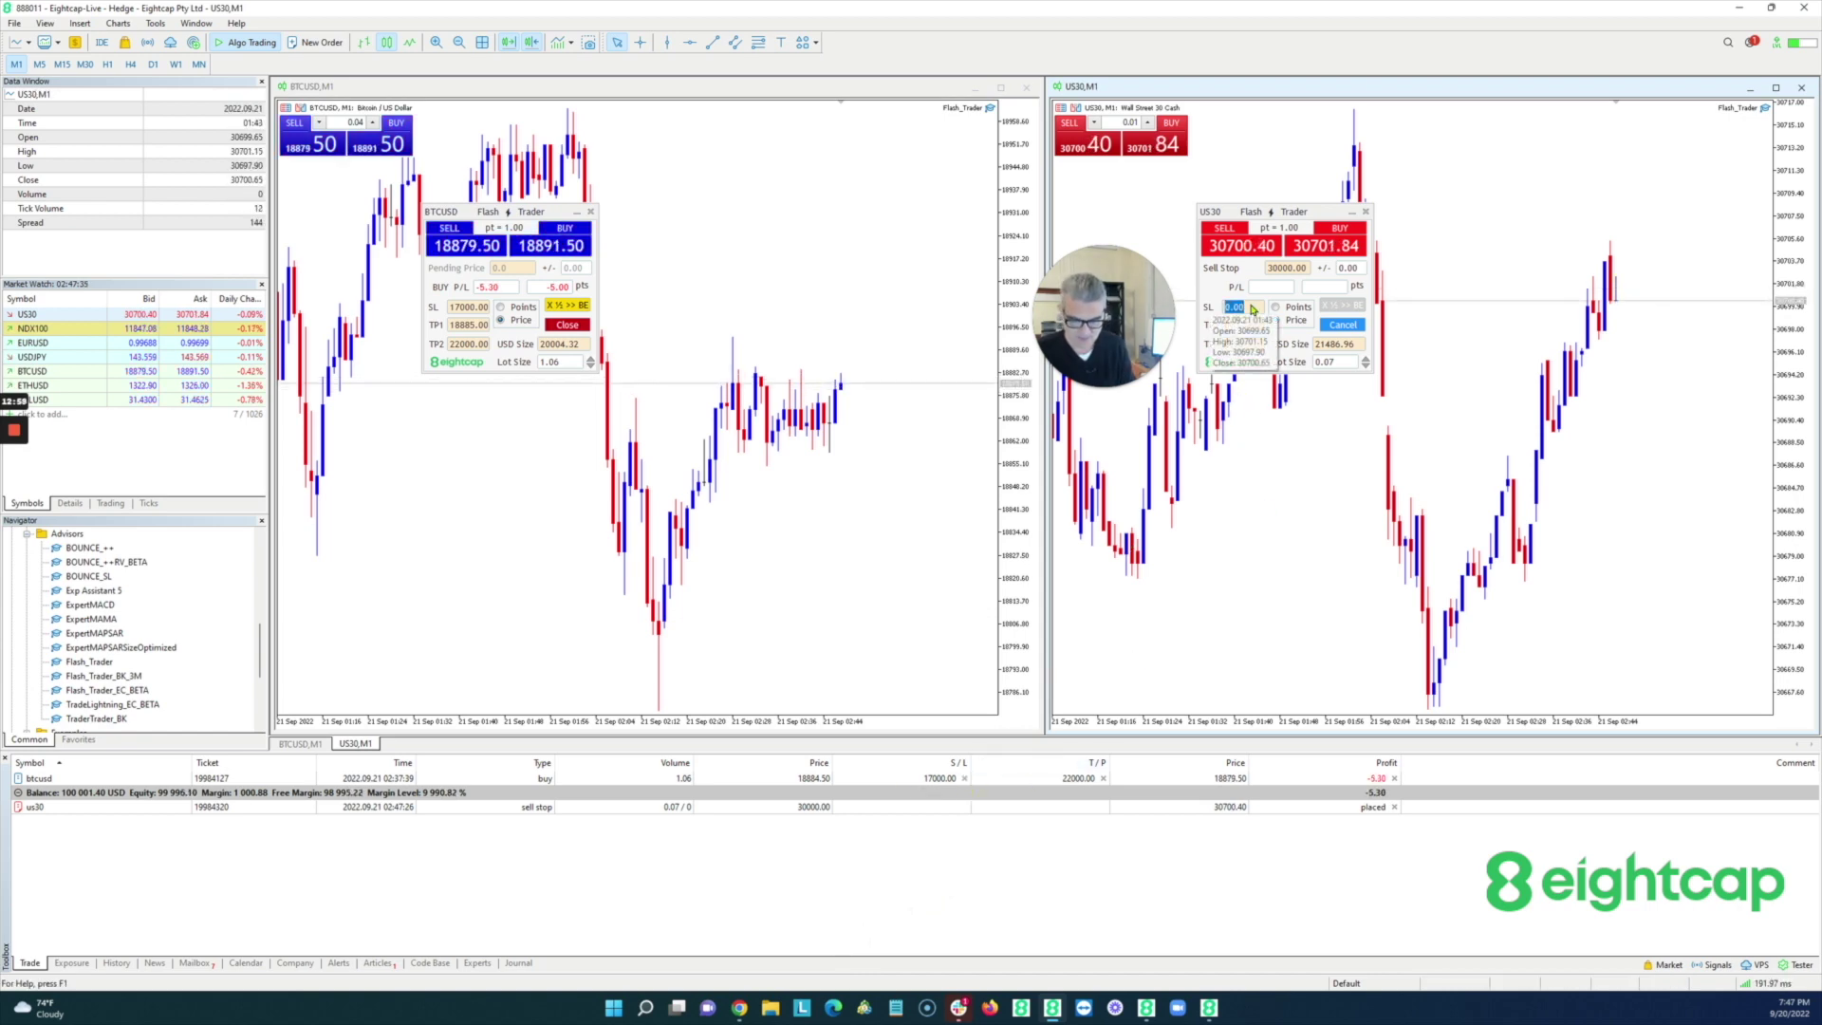
text(33000)
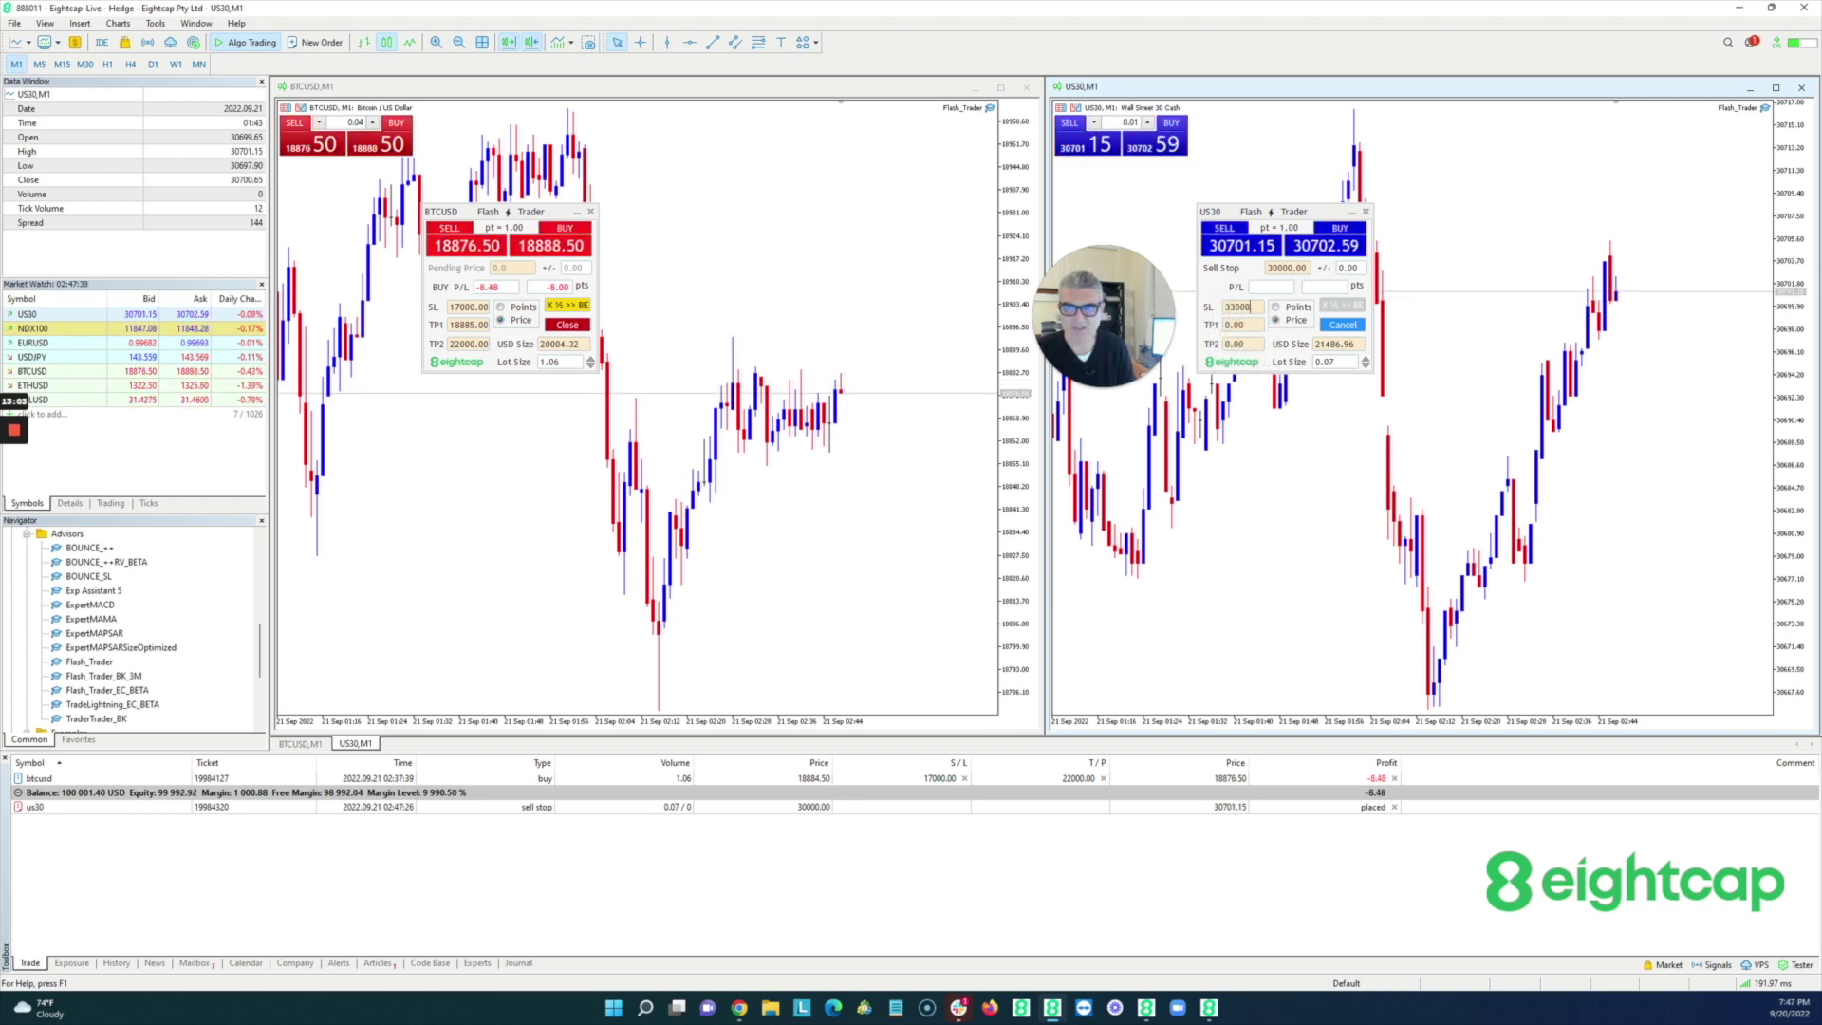
click(1249, 344)
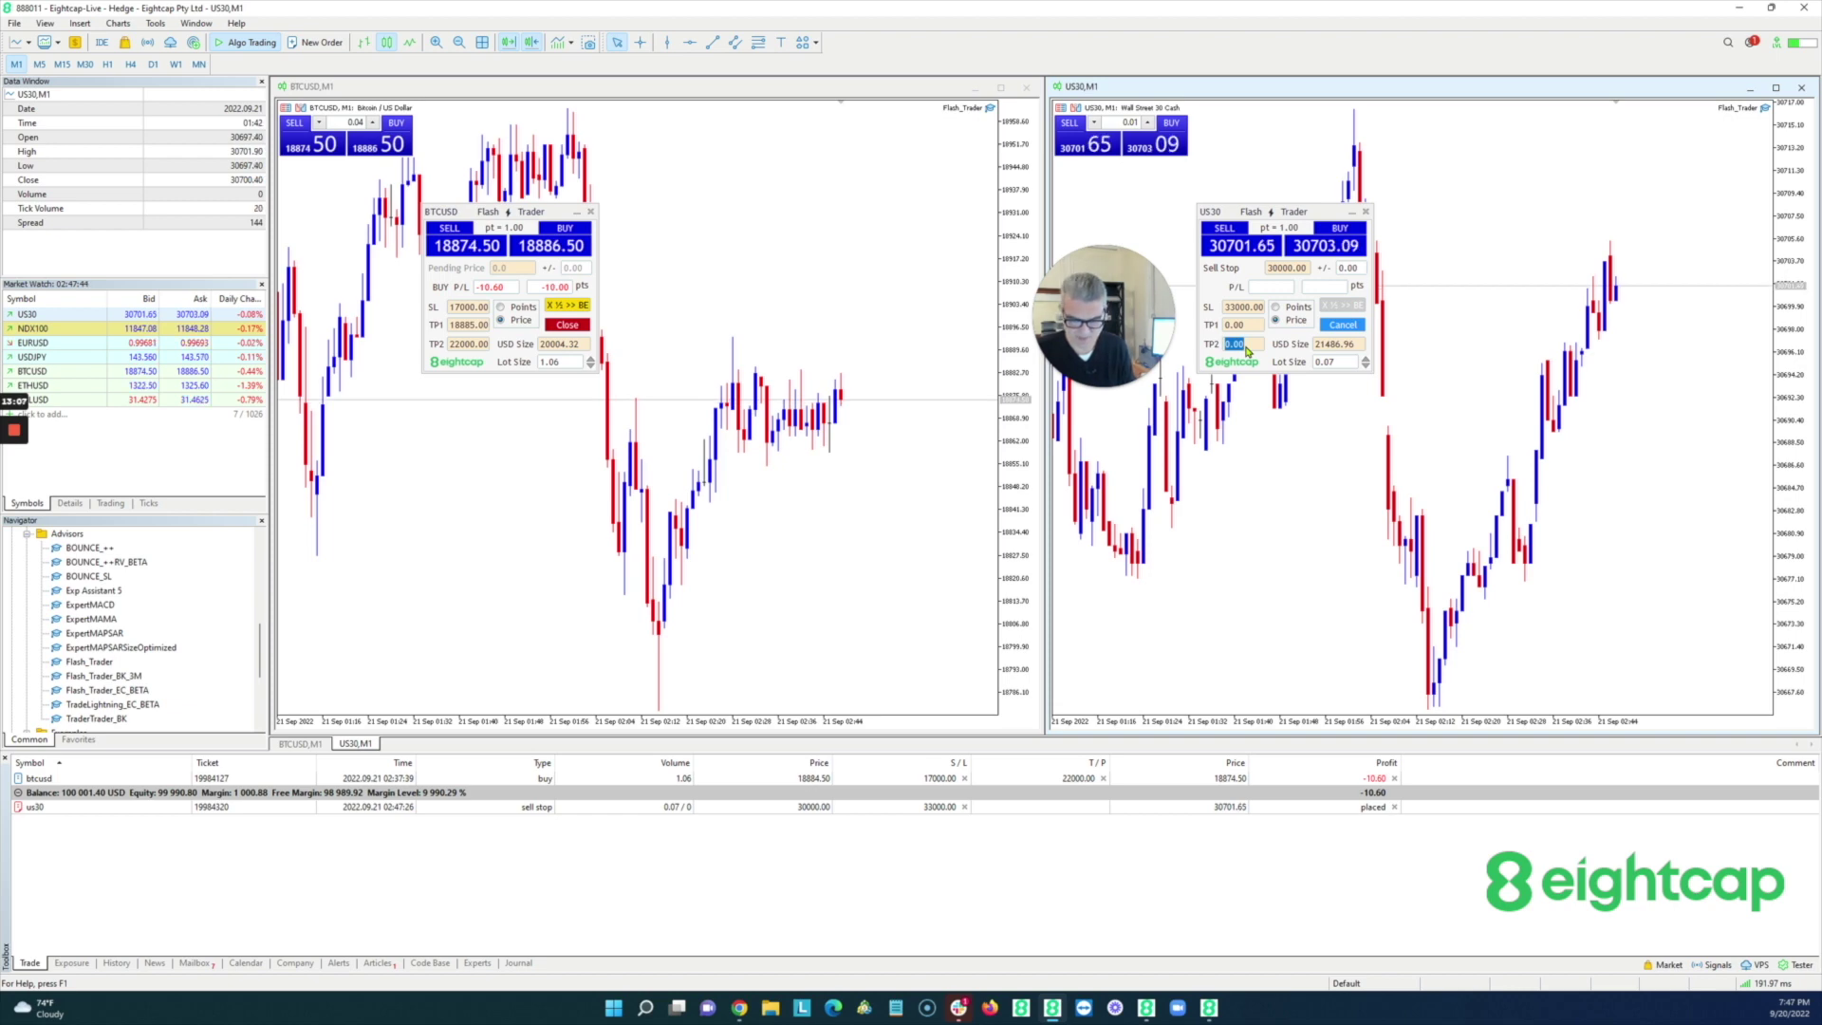
text(25000)
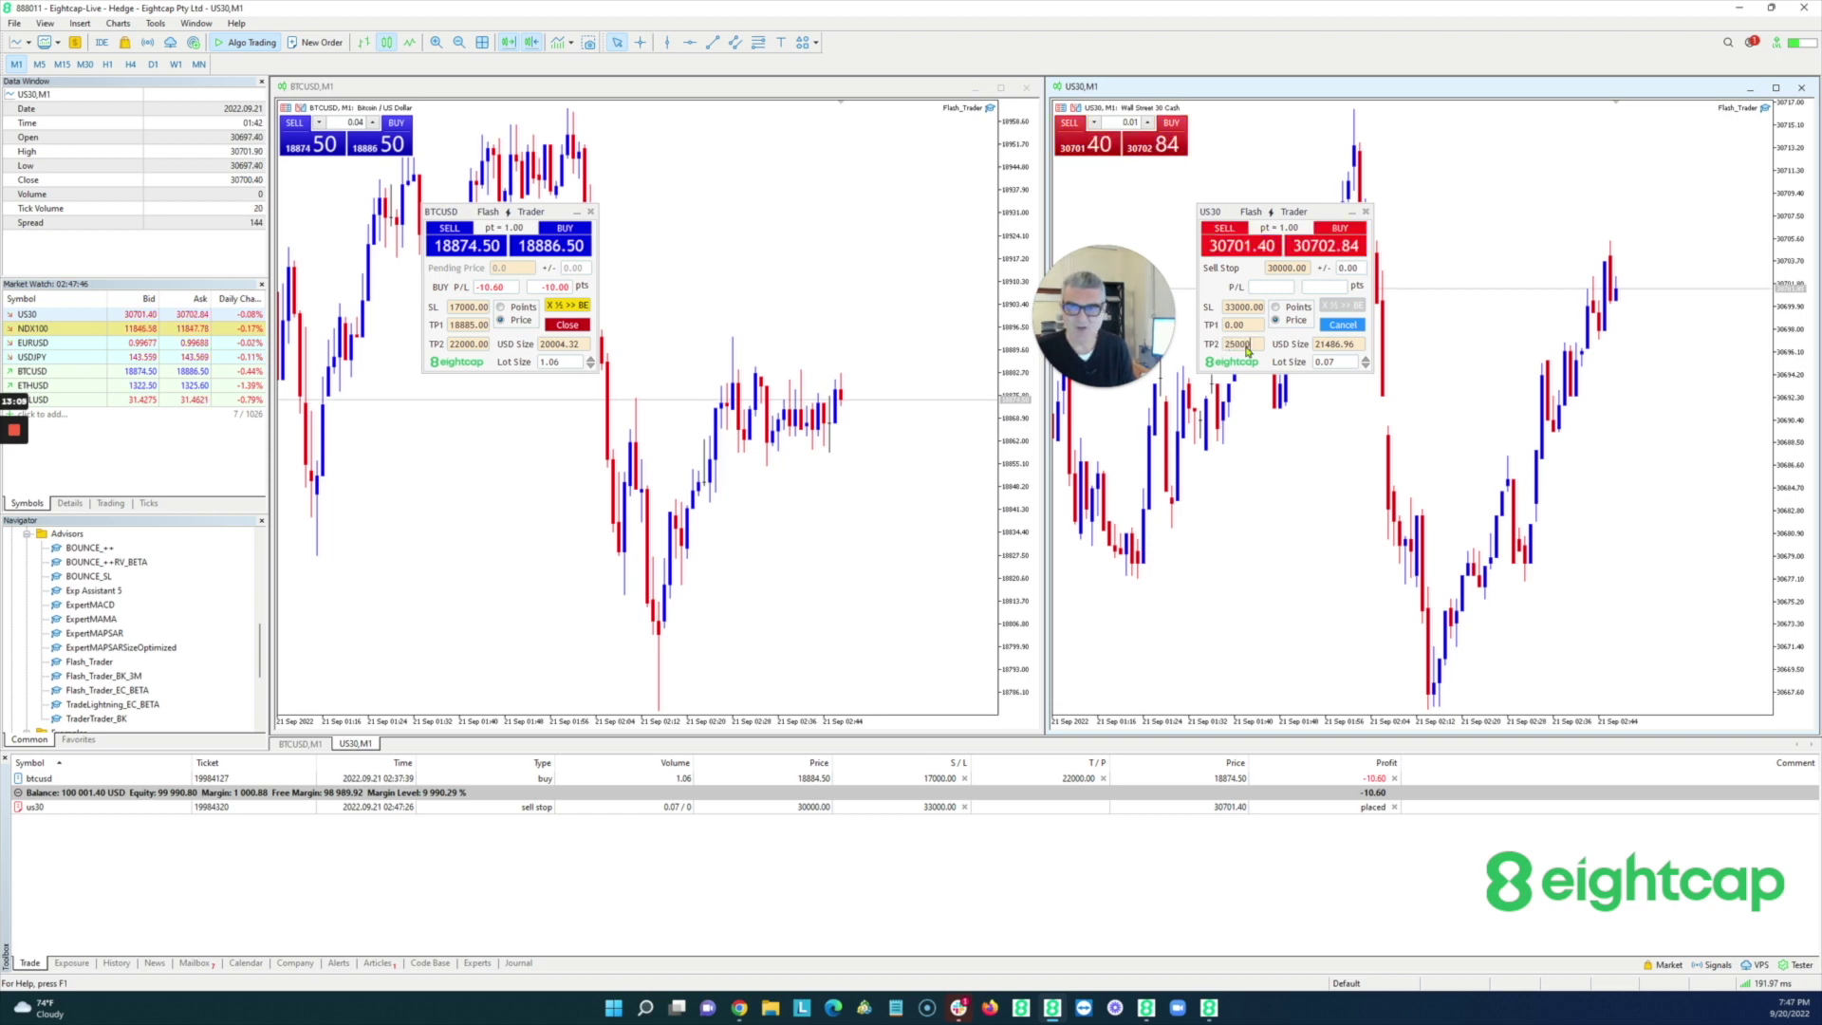
key(Return)
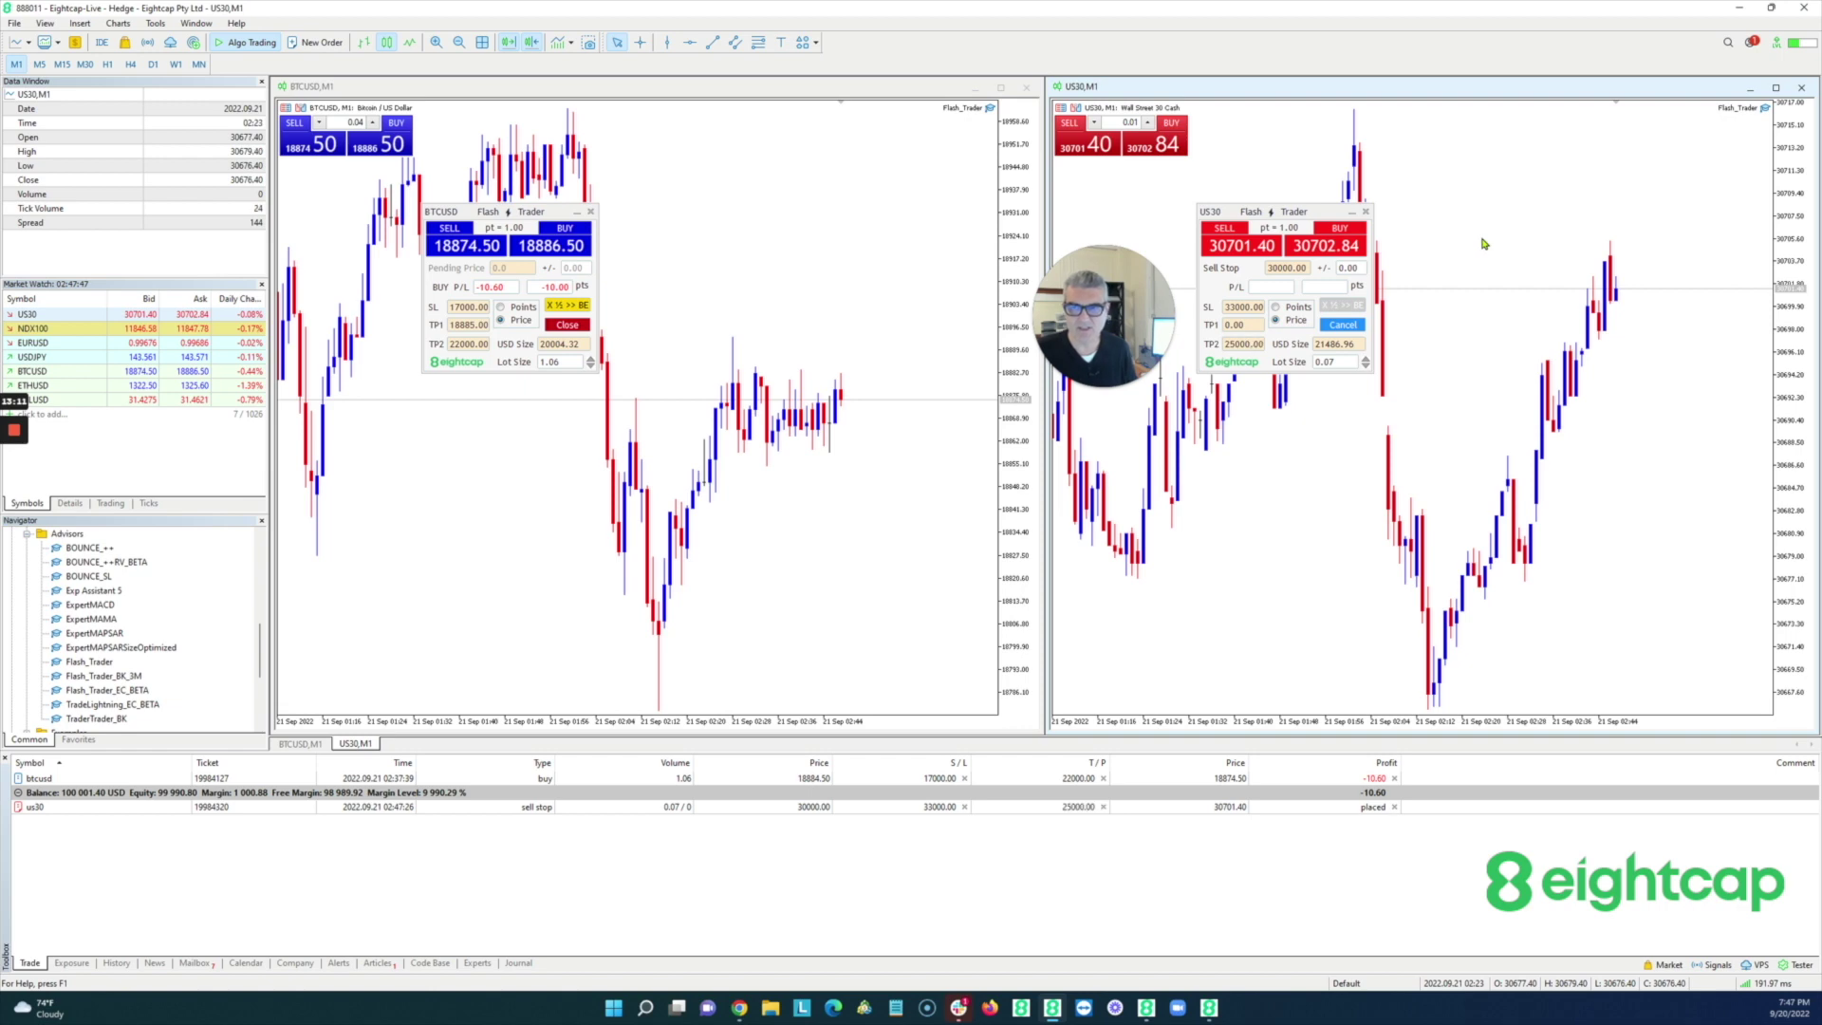